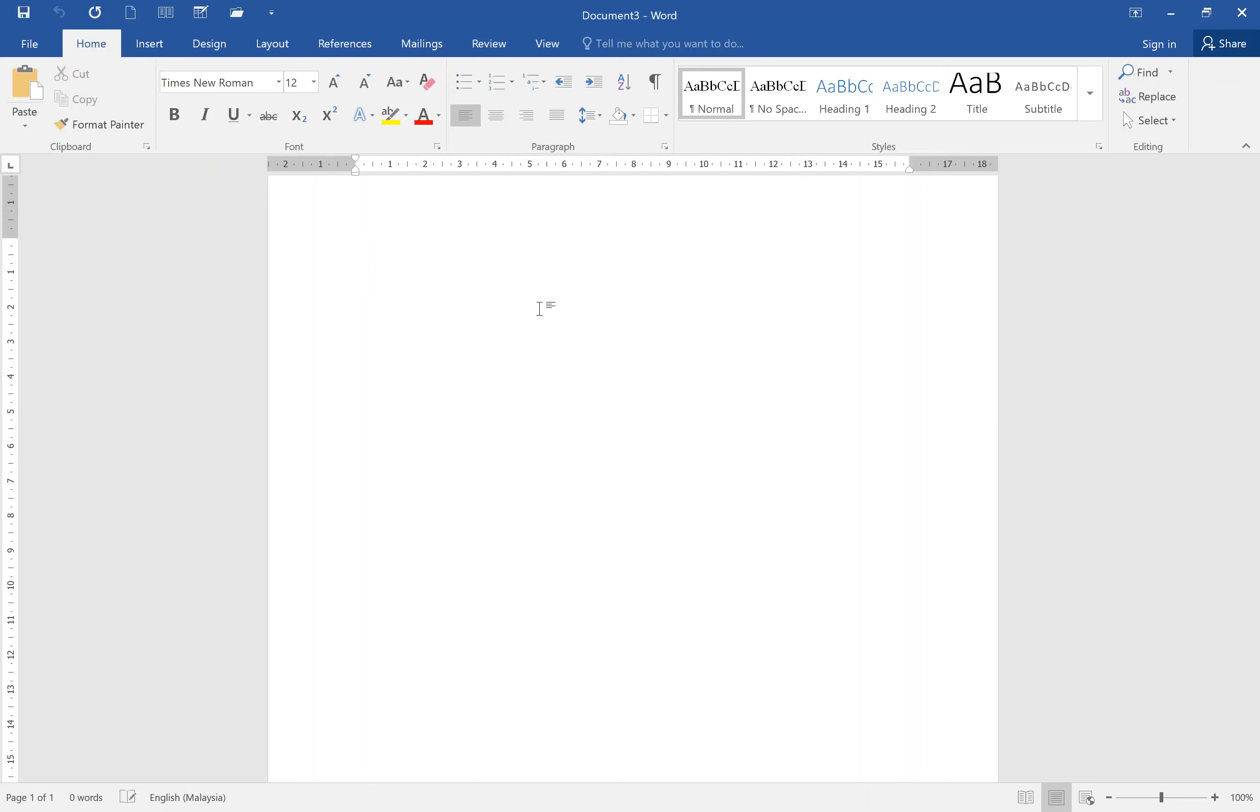
Start a new line and insert a new blank equation.
key(Return)
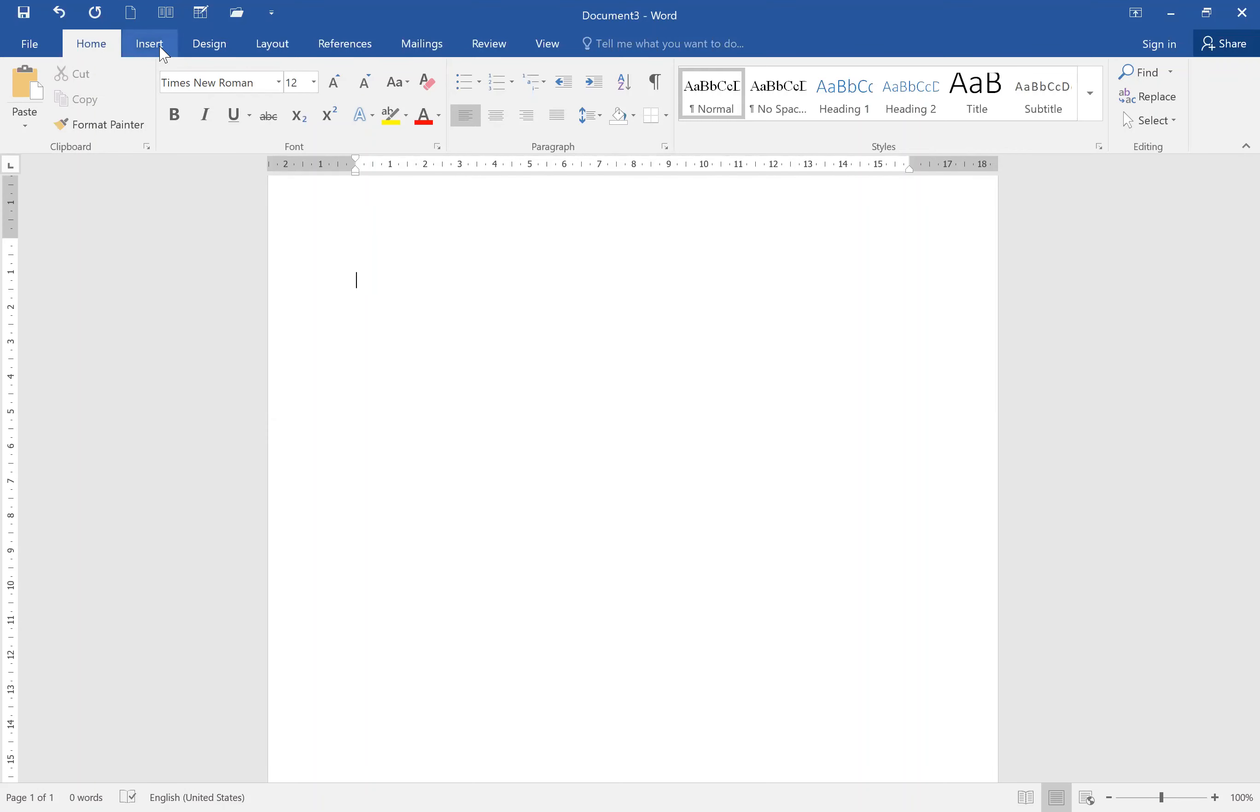
click(150, 43)
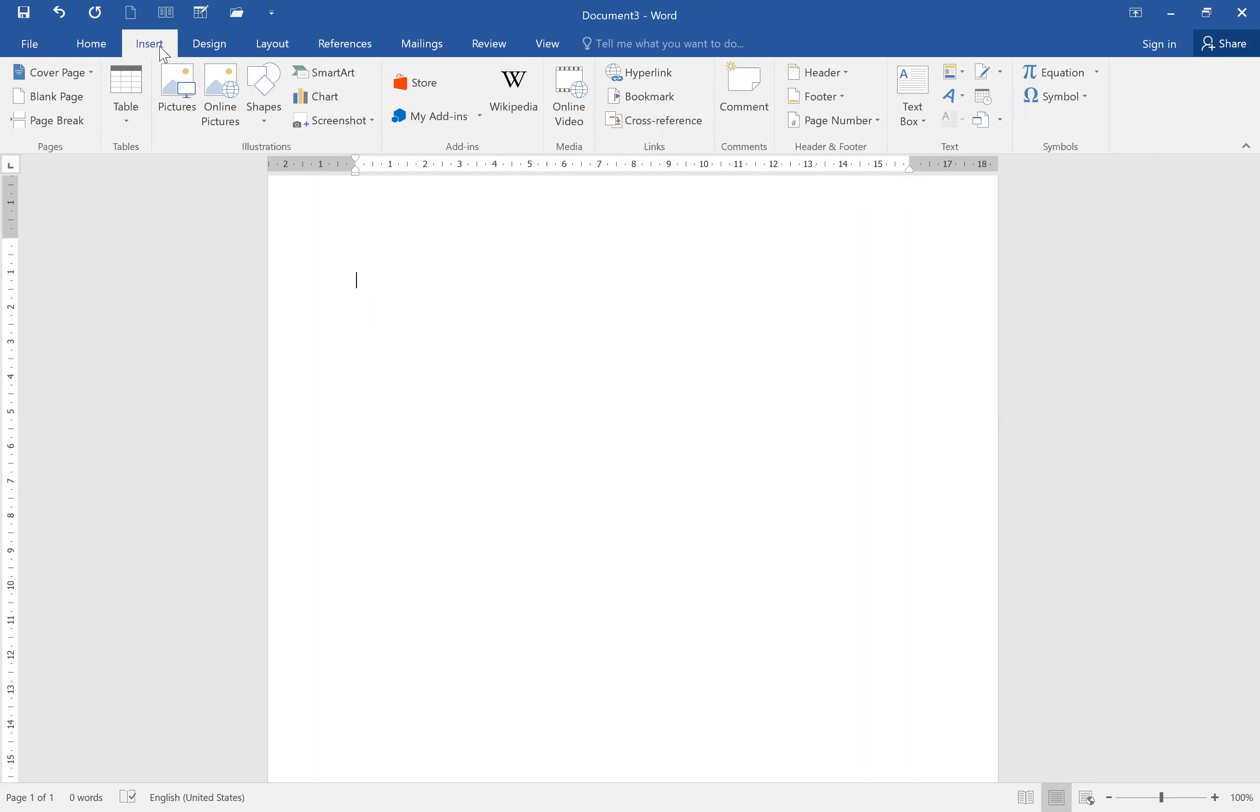
click(1072, 84)
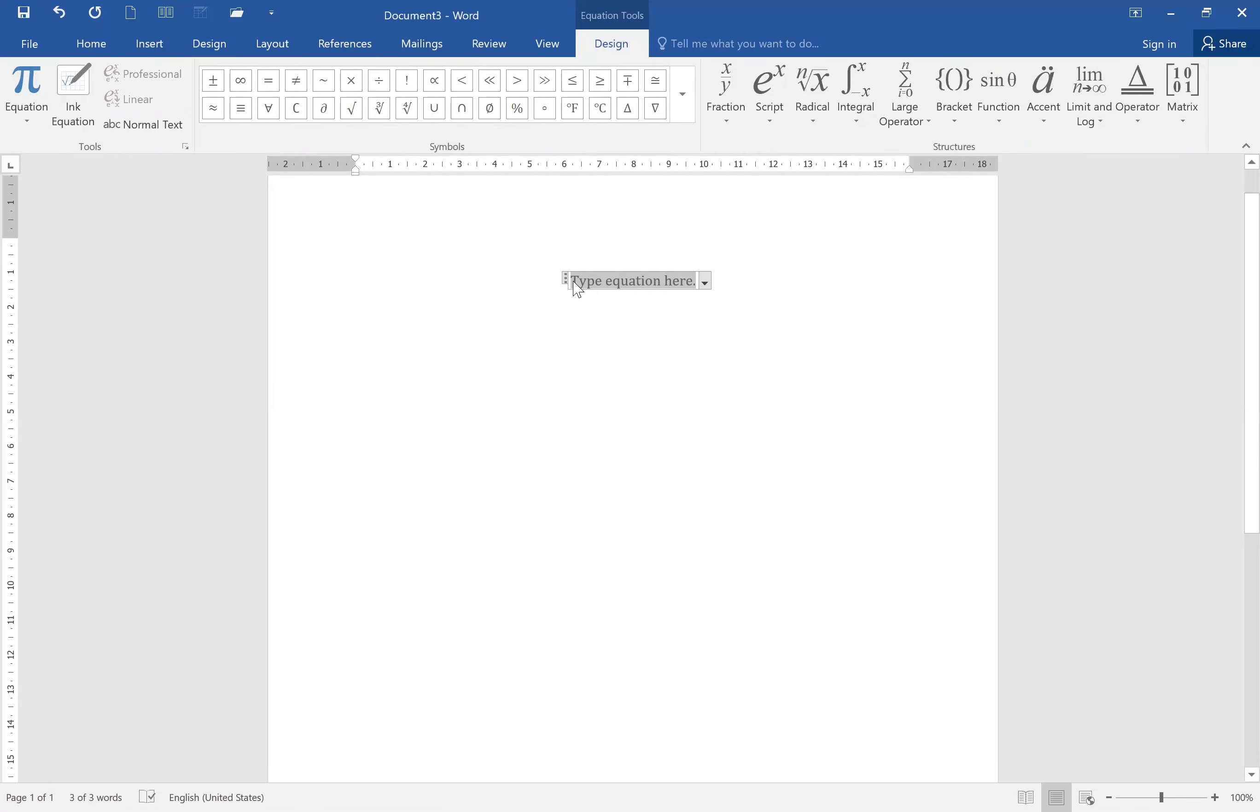
click(663, 289)
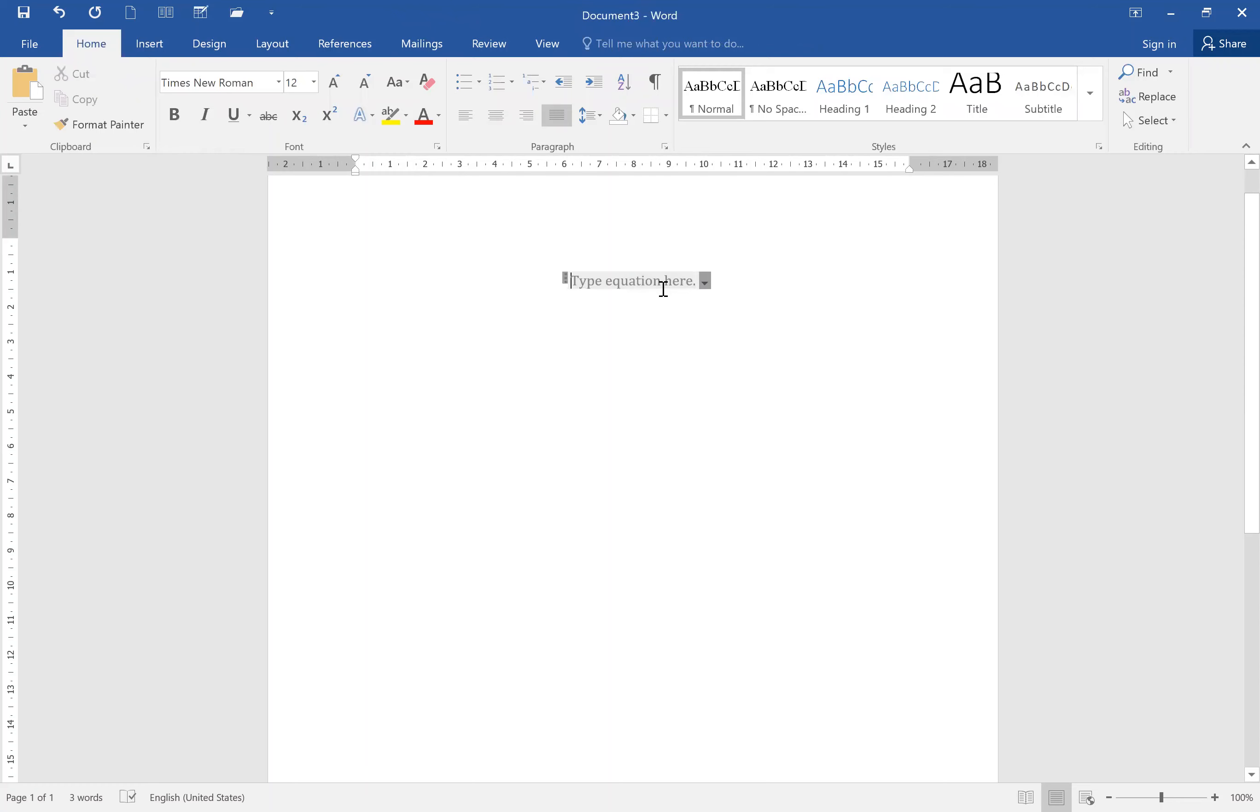
click(664, 291)
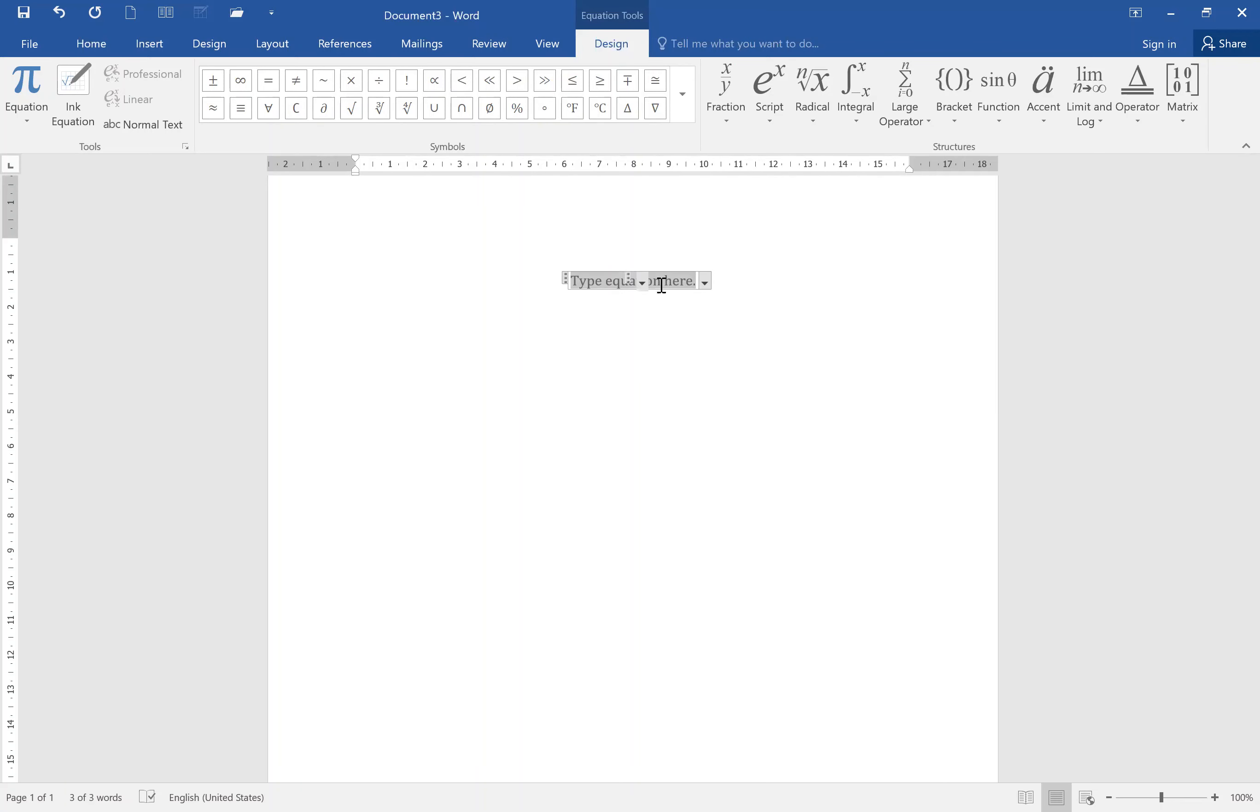
text(Y)
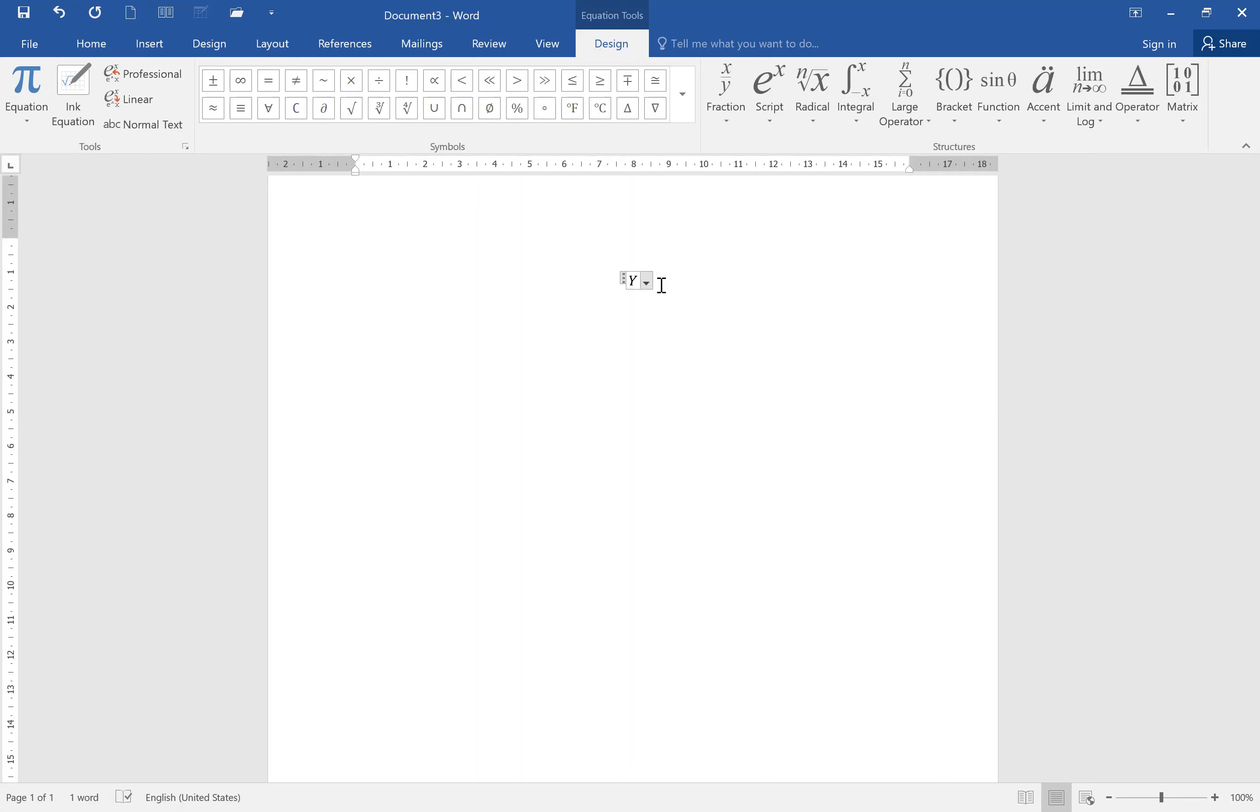
key(ctrl+z)
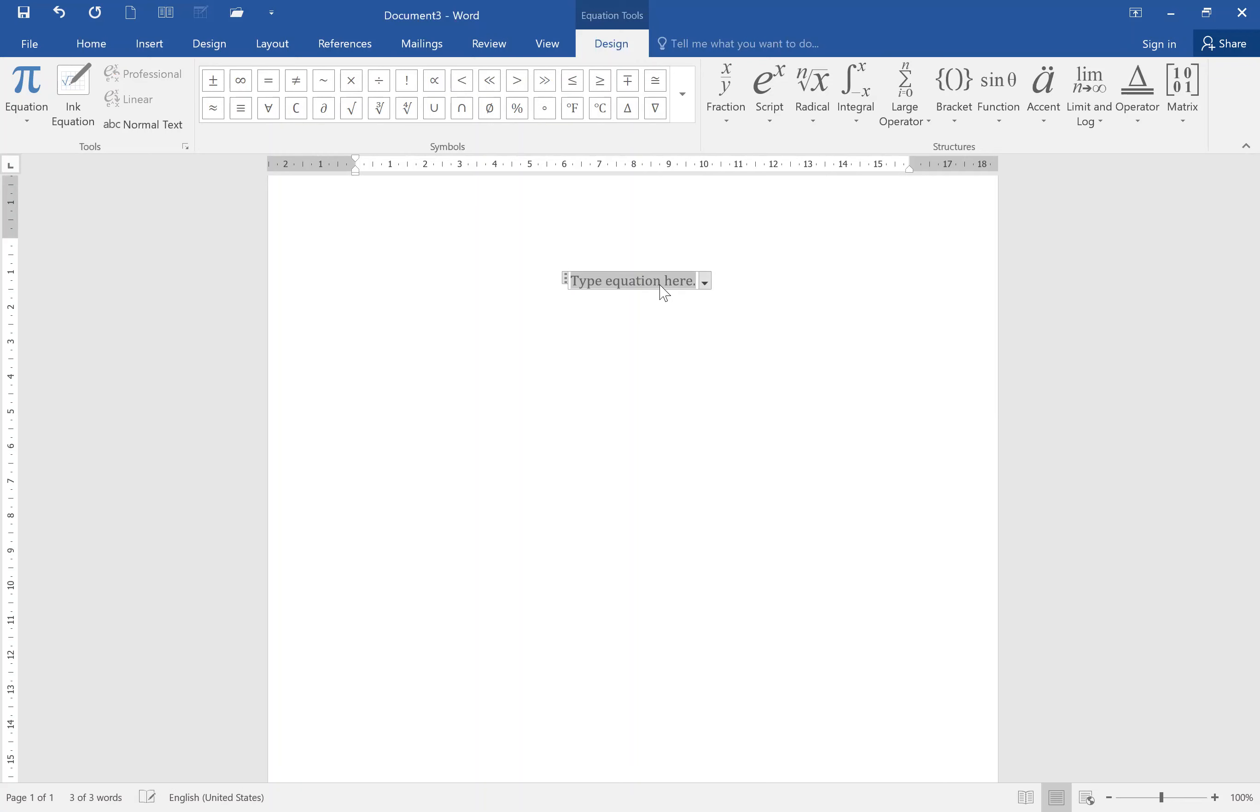
Insert a subscript template and enter Y with subscript t followed by an equals sign.
click(762, 92)
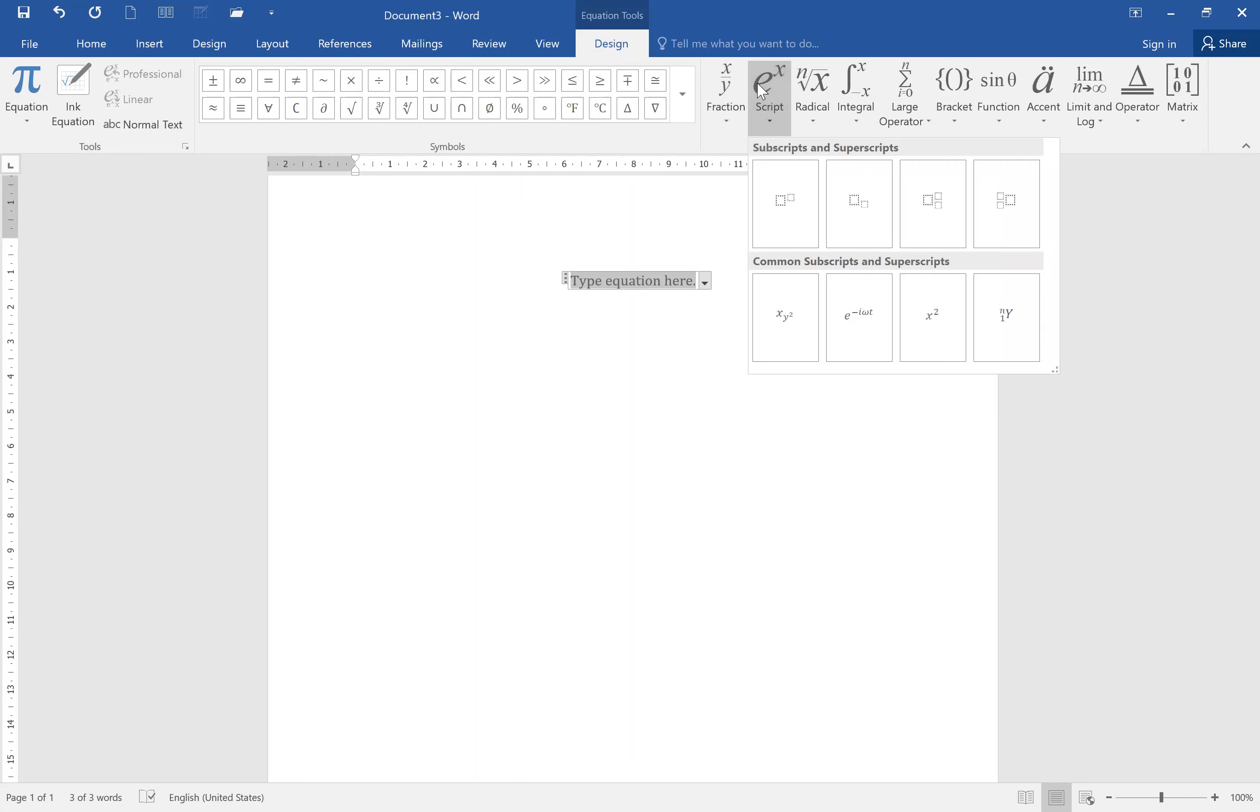
click(866, 197)
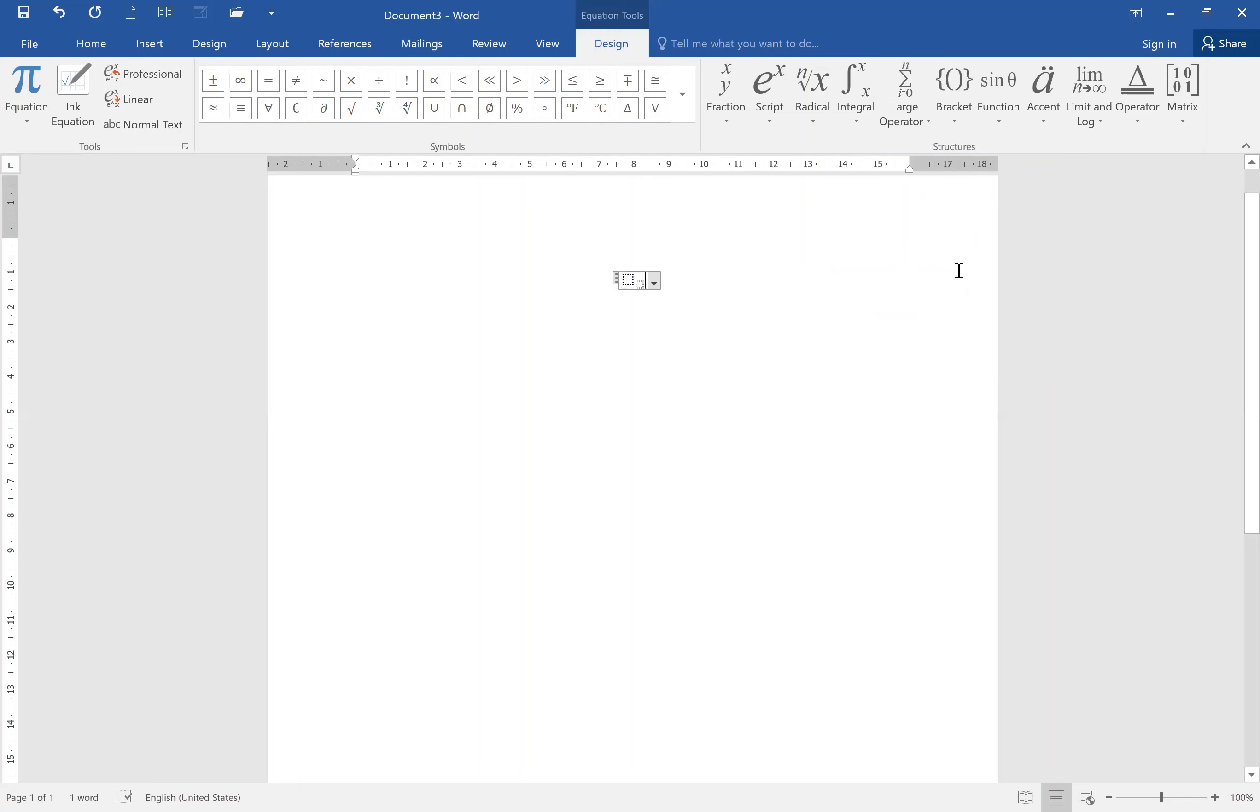
click(790, 137)
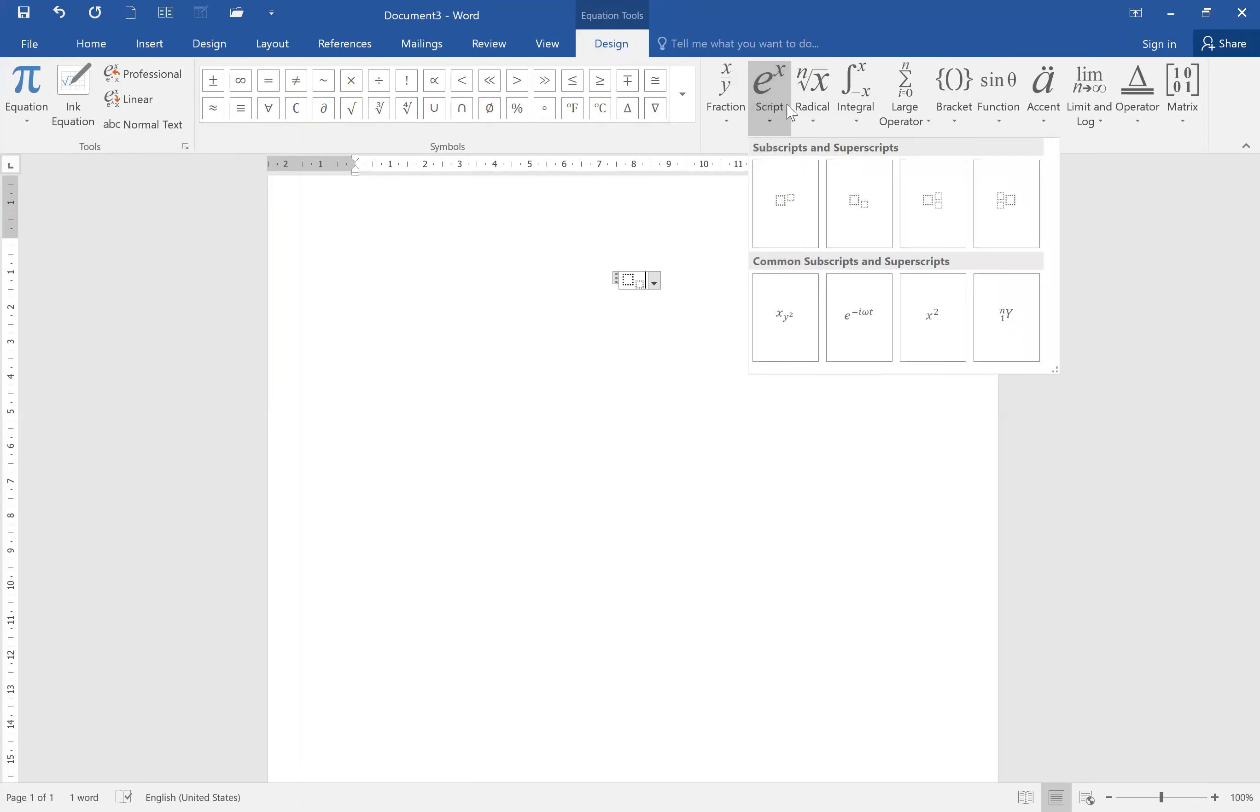
click(876, 218)
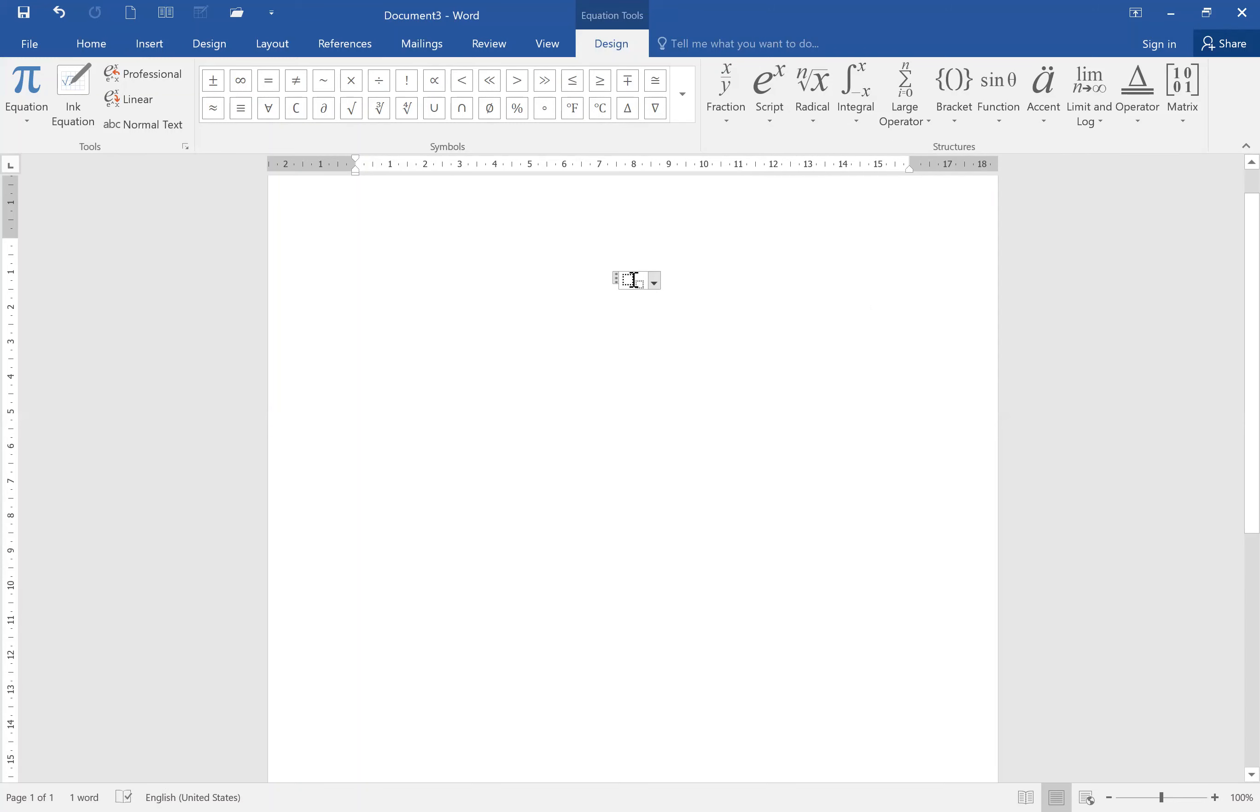
text(Y)
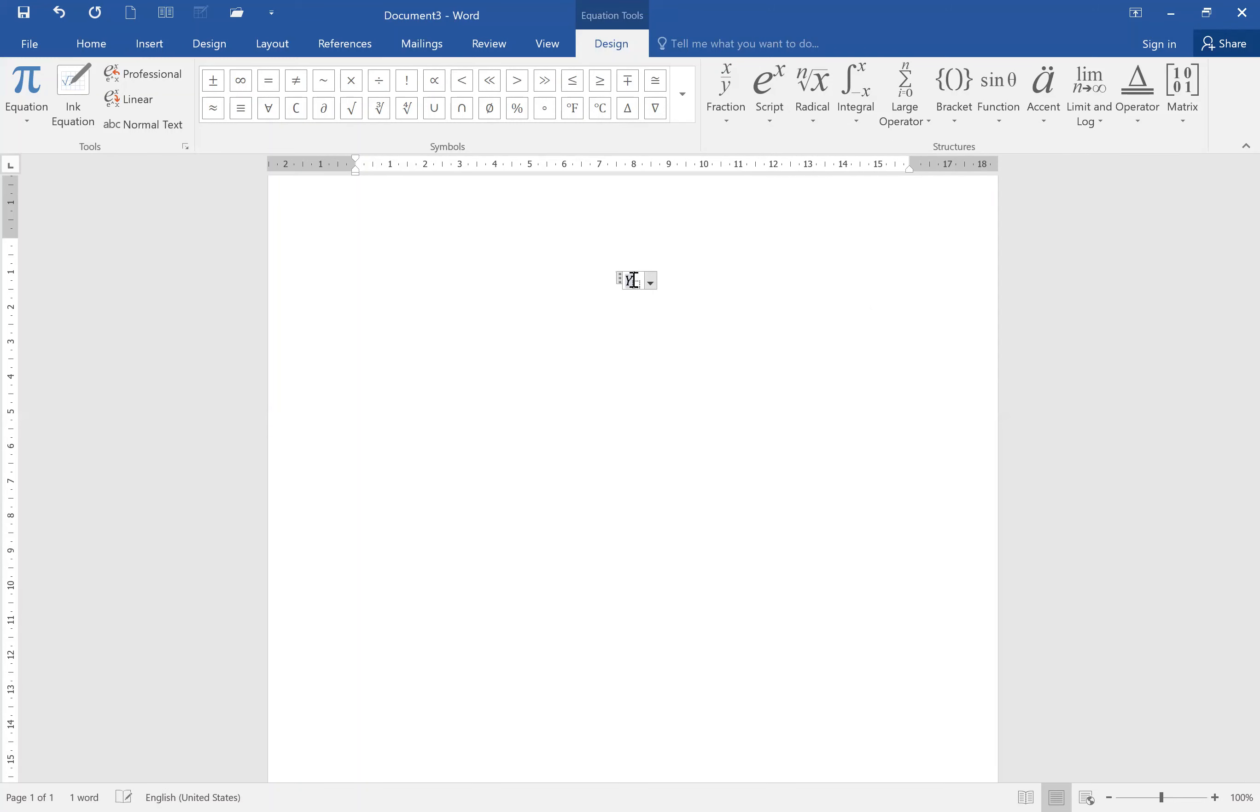
text(t =)
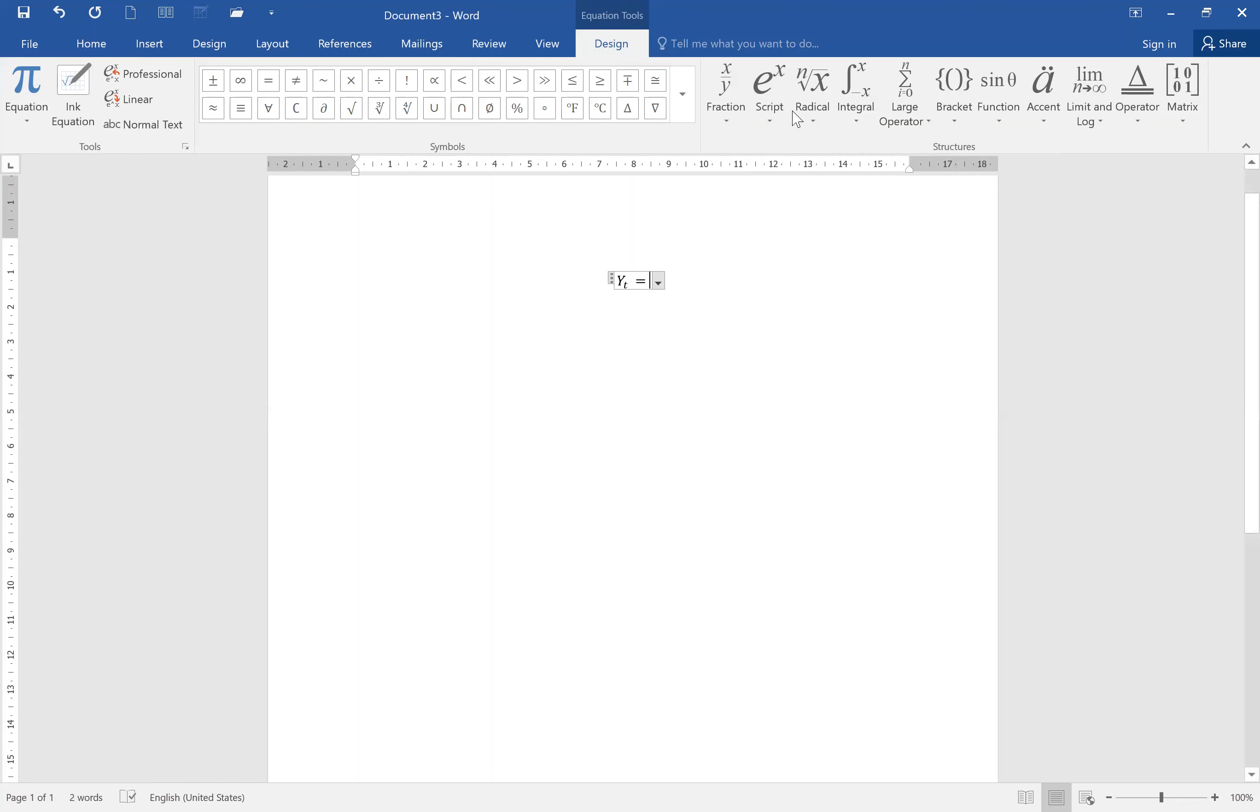
Insert another subscript template holding α with subscript 0, then add a plus sign.
click(752, 85)
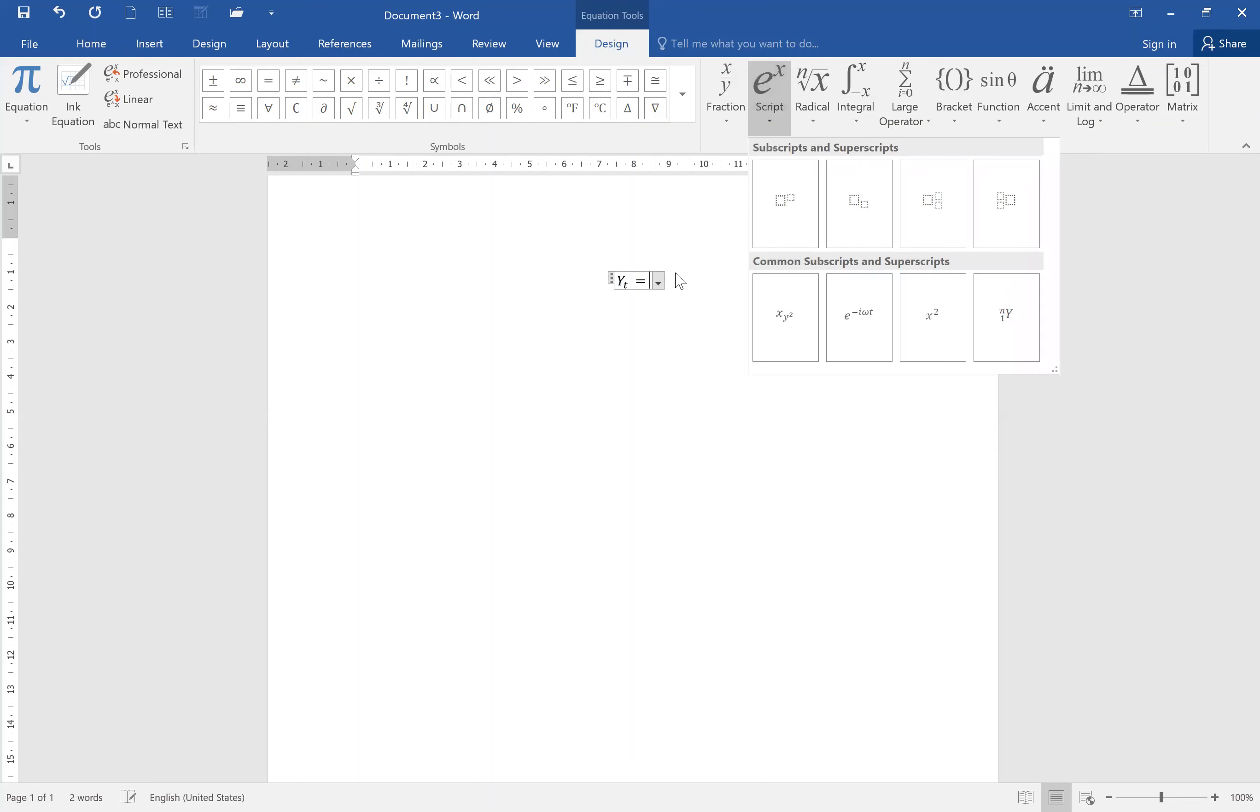
click(859, 207)
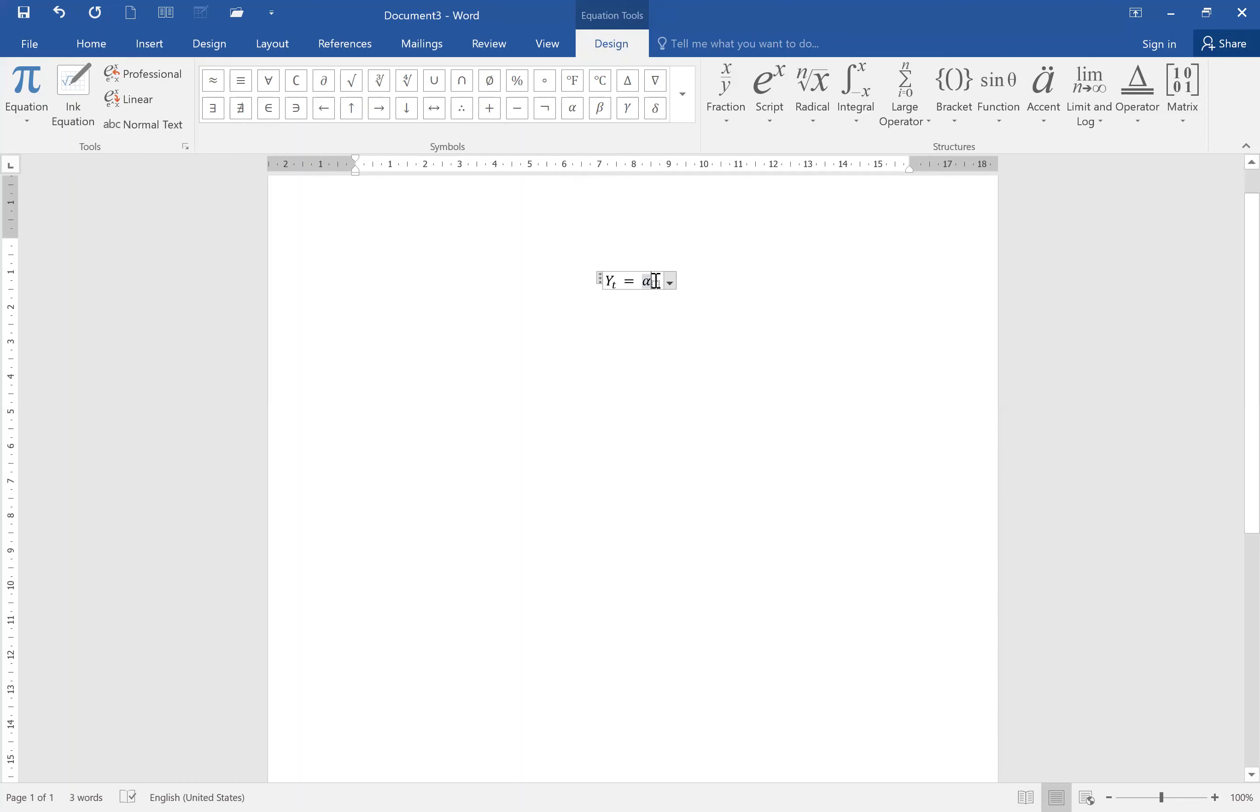
click(659, 282)
text(0)
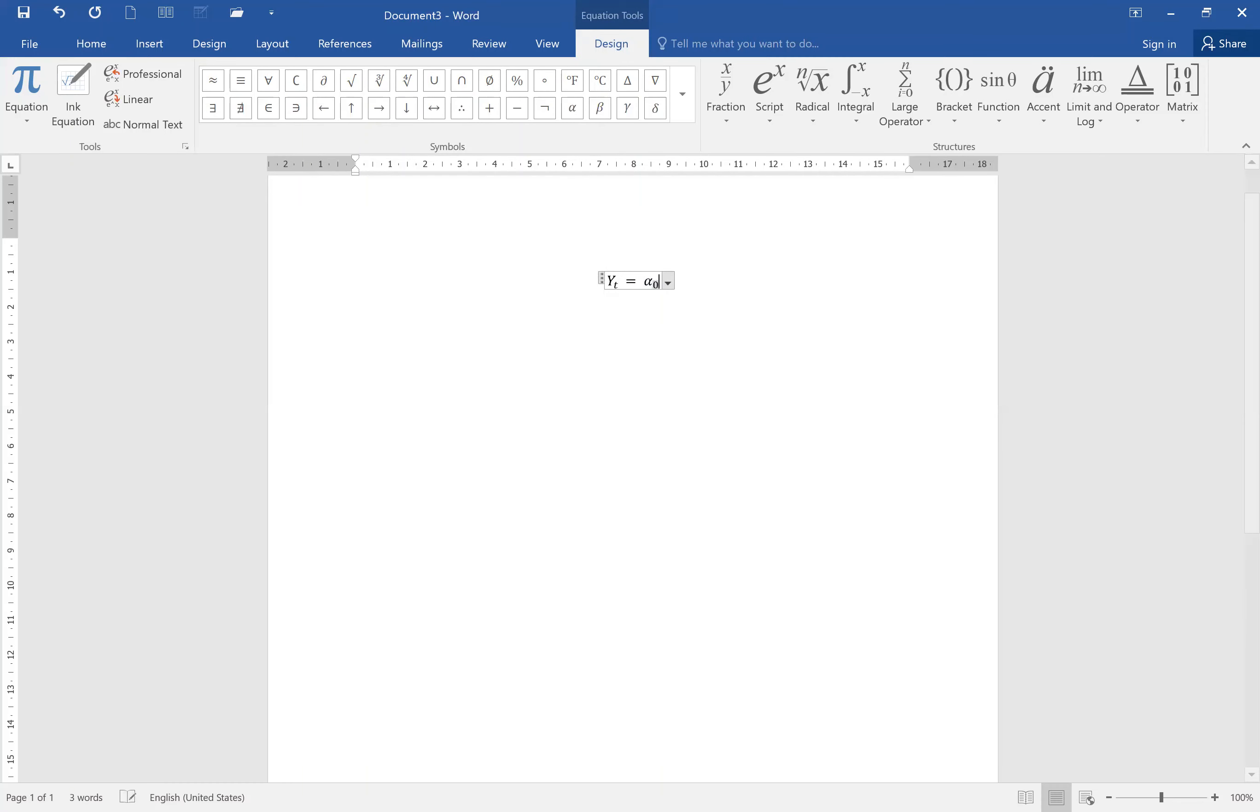
key(Right)
text(+)
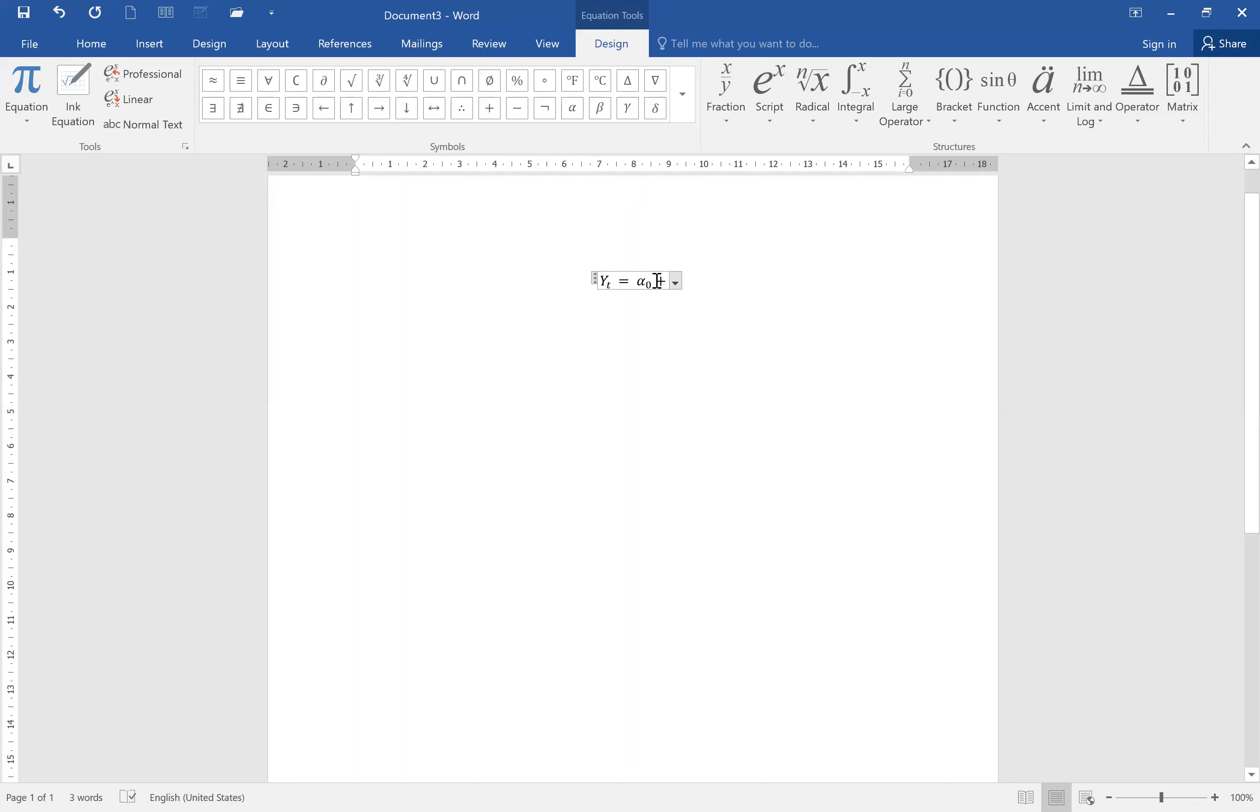
Copy the α₀ term and paste it after the plus sign.
mouse_move(662, 281)
mouse_down()
mouse_move(644, 282)
mouse_move(652, 300)
mouse_up()
key(ctrl+c)
click(644, 281)
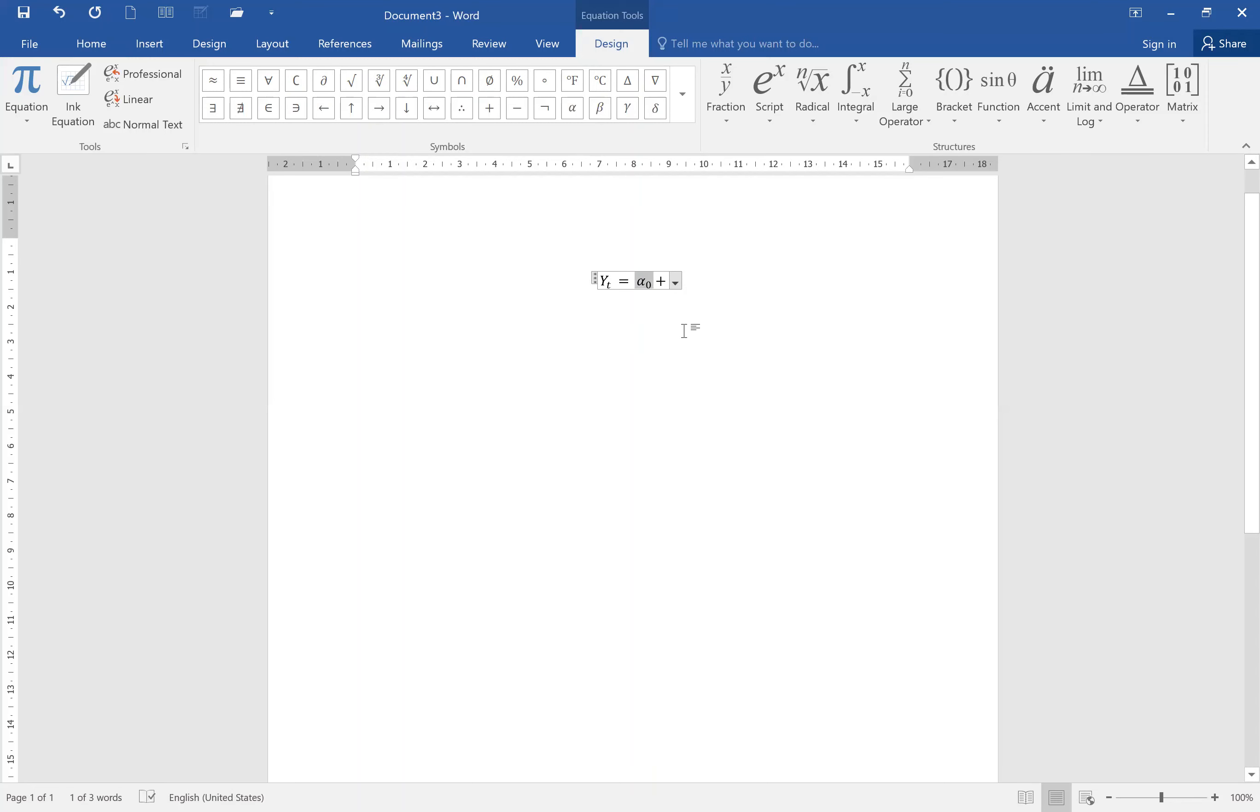
click(668, 283)
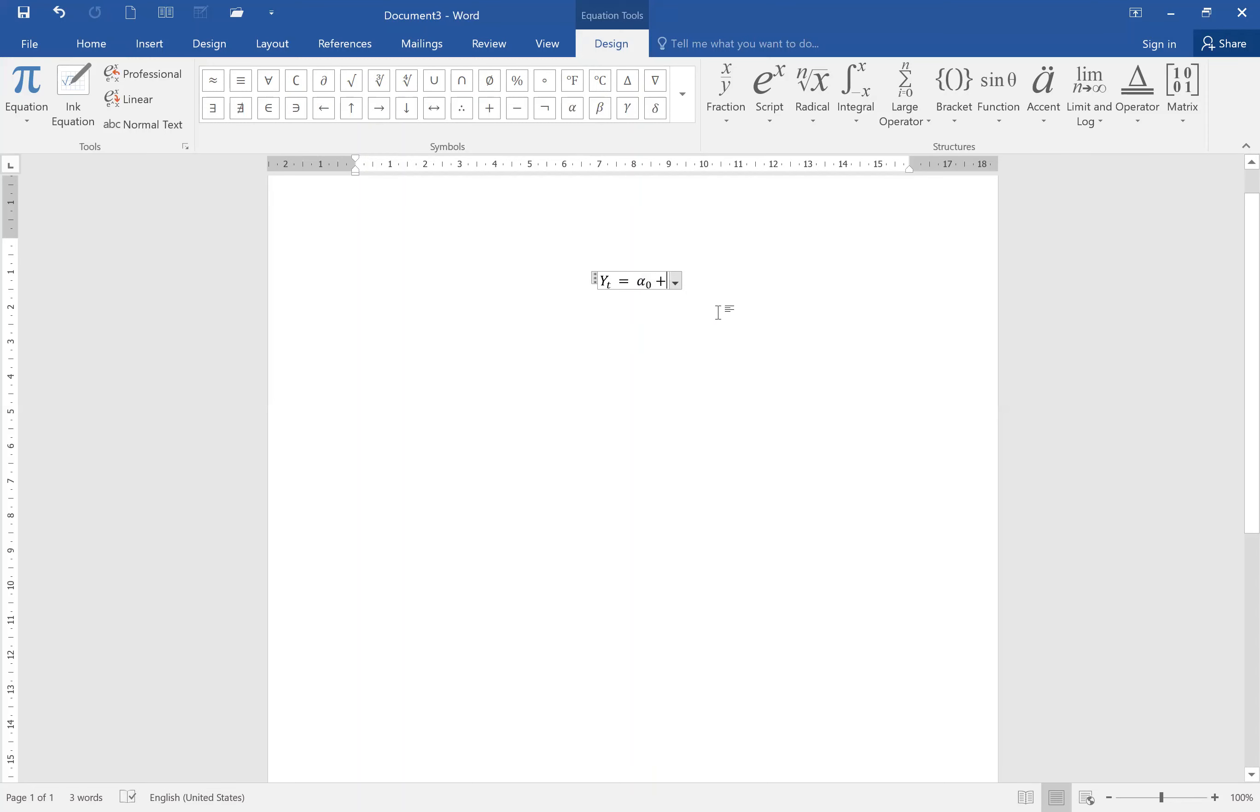
key(ctrl+v)
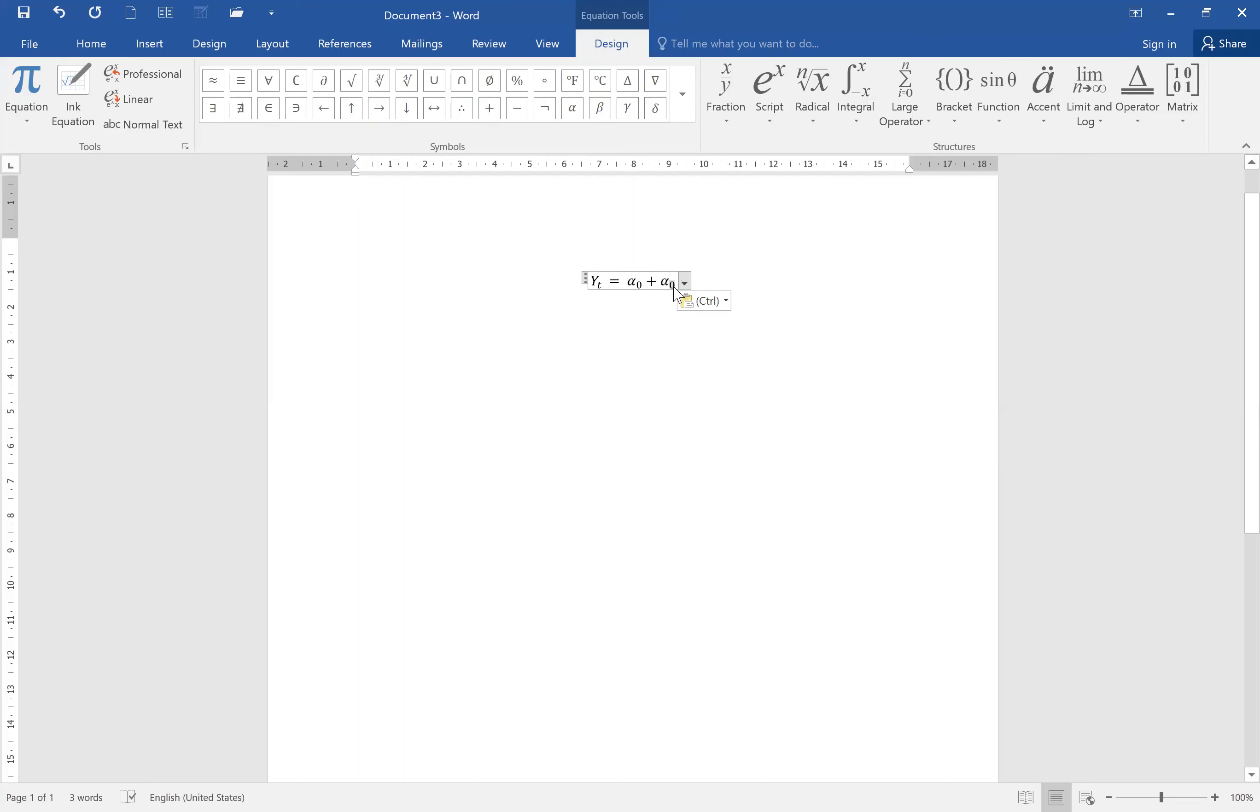
Change the pasted term's subscript to 1 and type HC after it.
double_click(675, 286)
text(1)
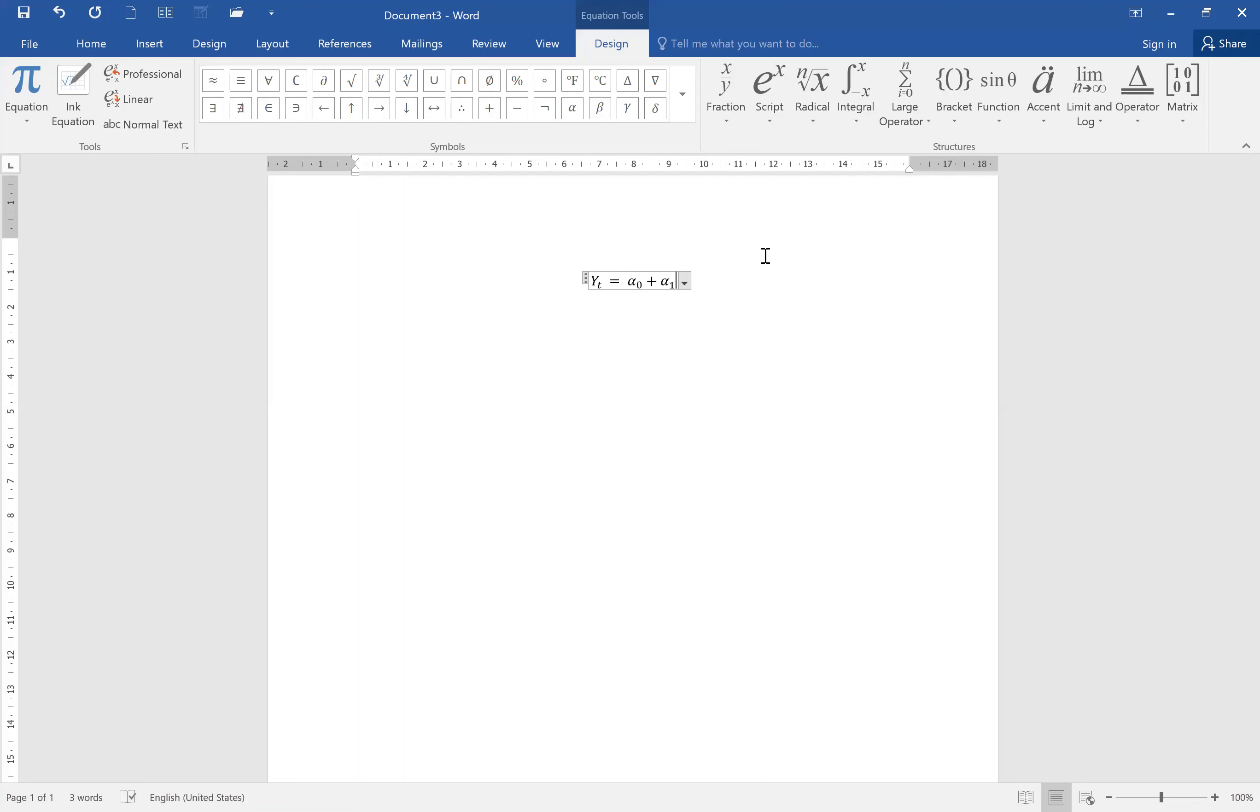
text(HC)
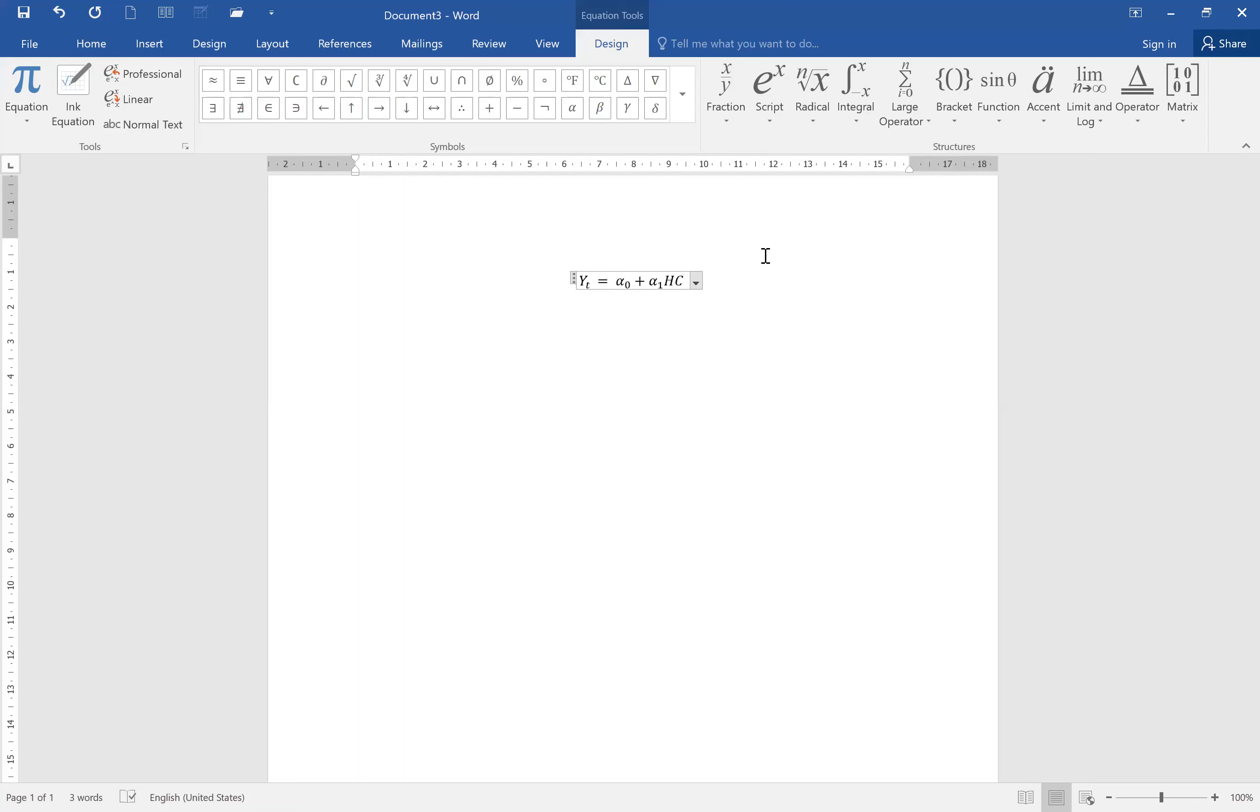
text( +)
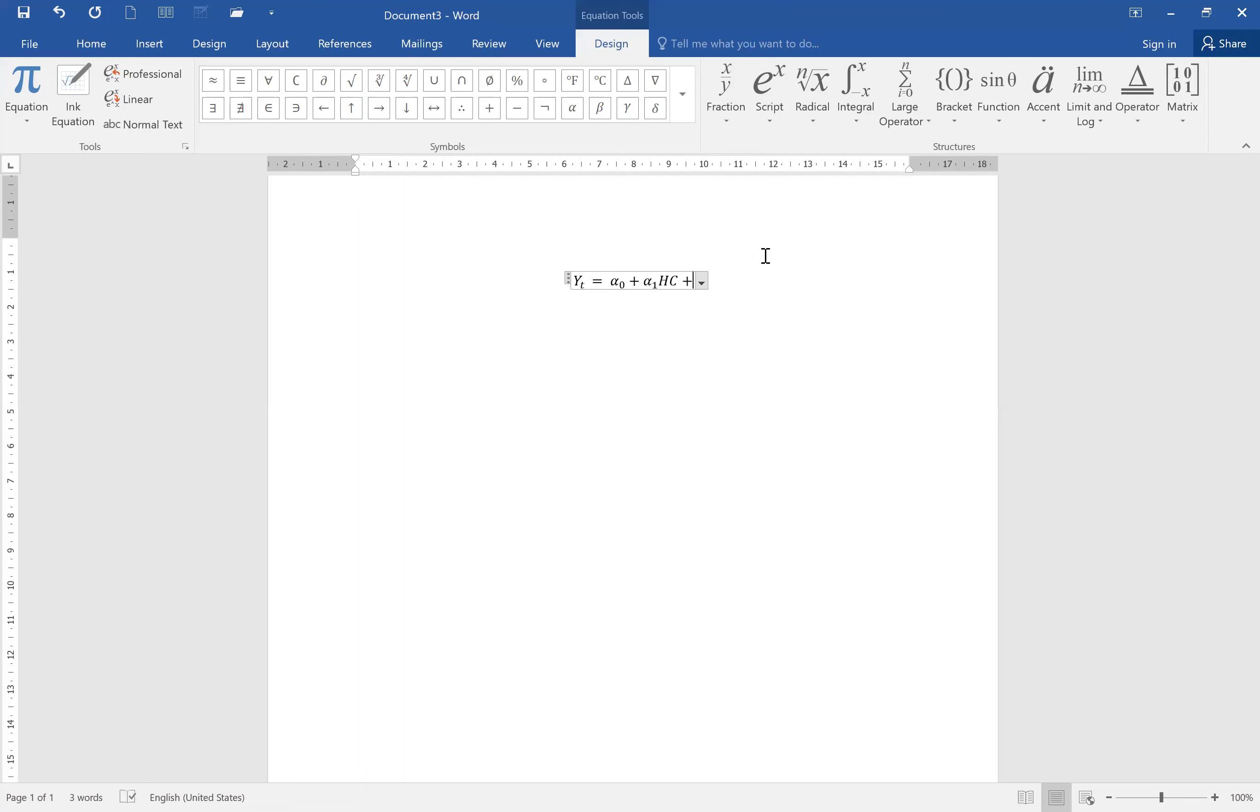
Add a plus sign, paste another α term with subscript 2, and type INV after it.
text(α₀)
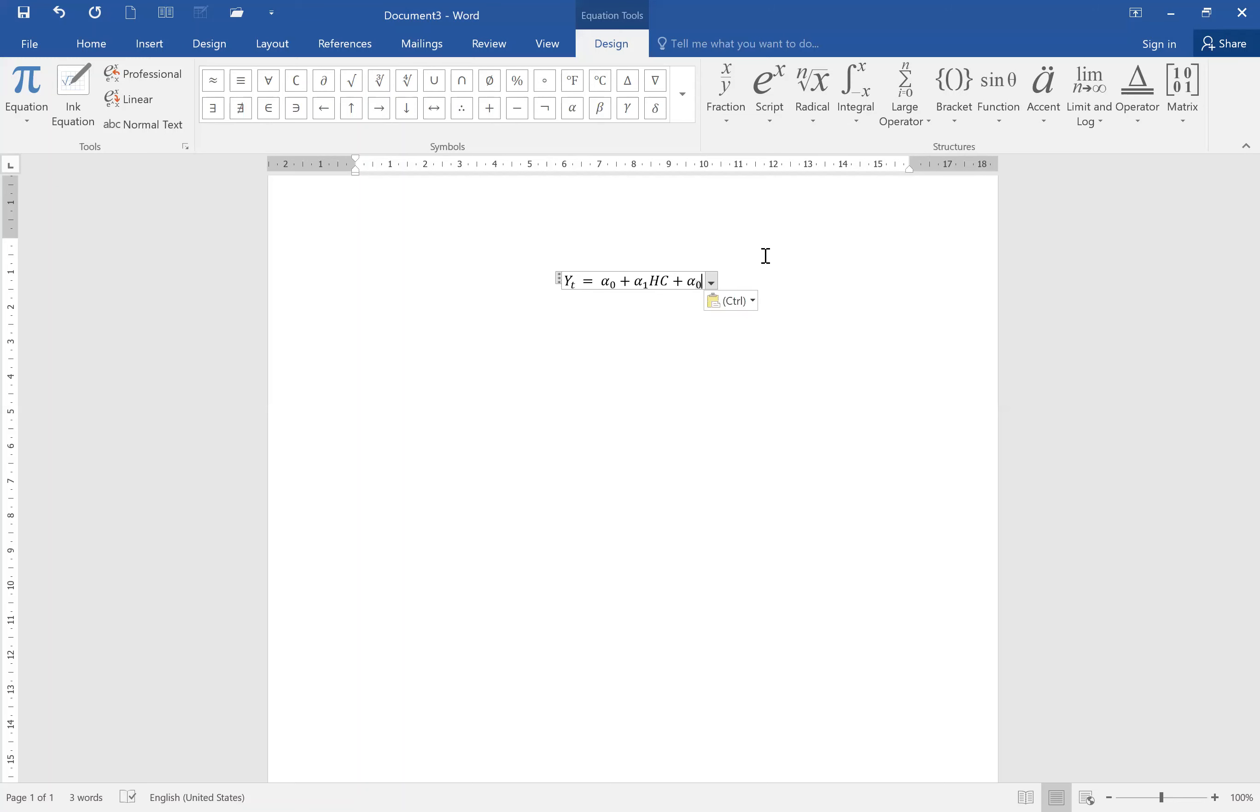
key(BackSpace)
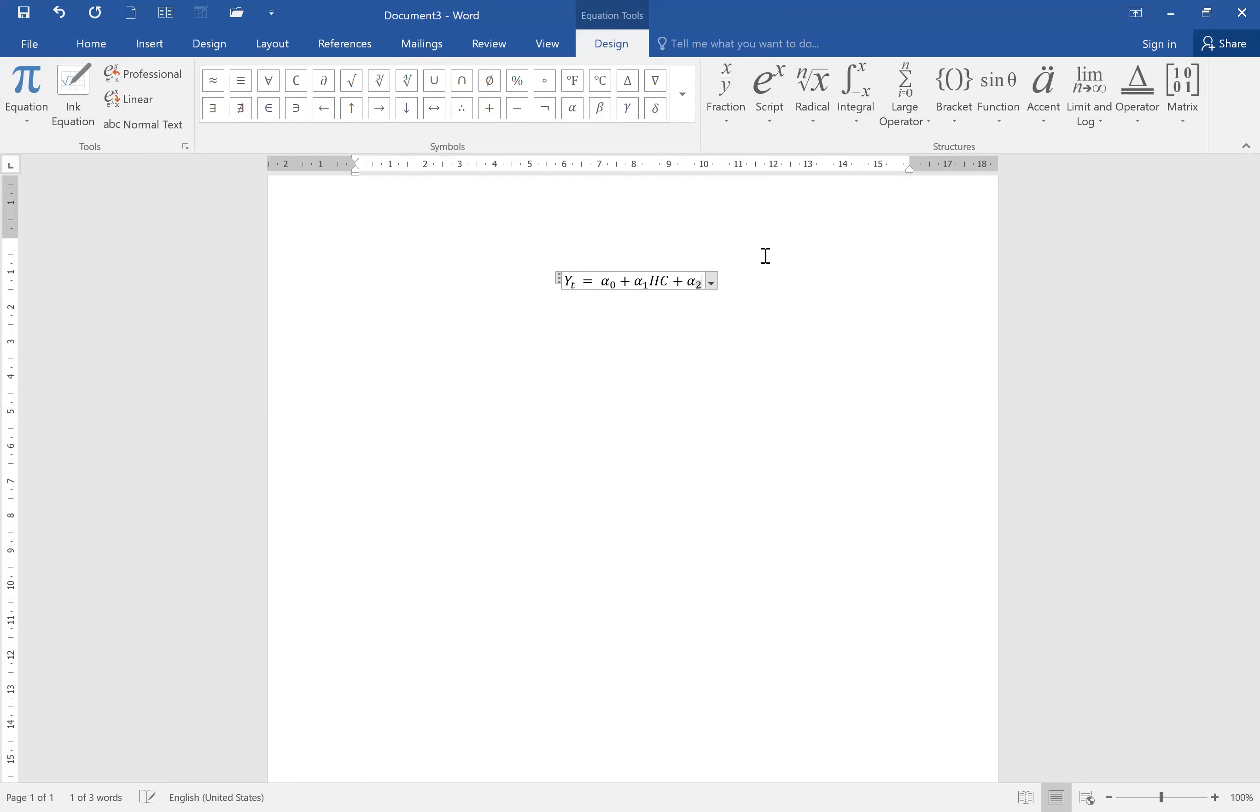
text(2)
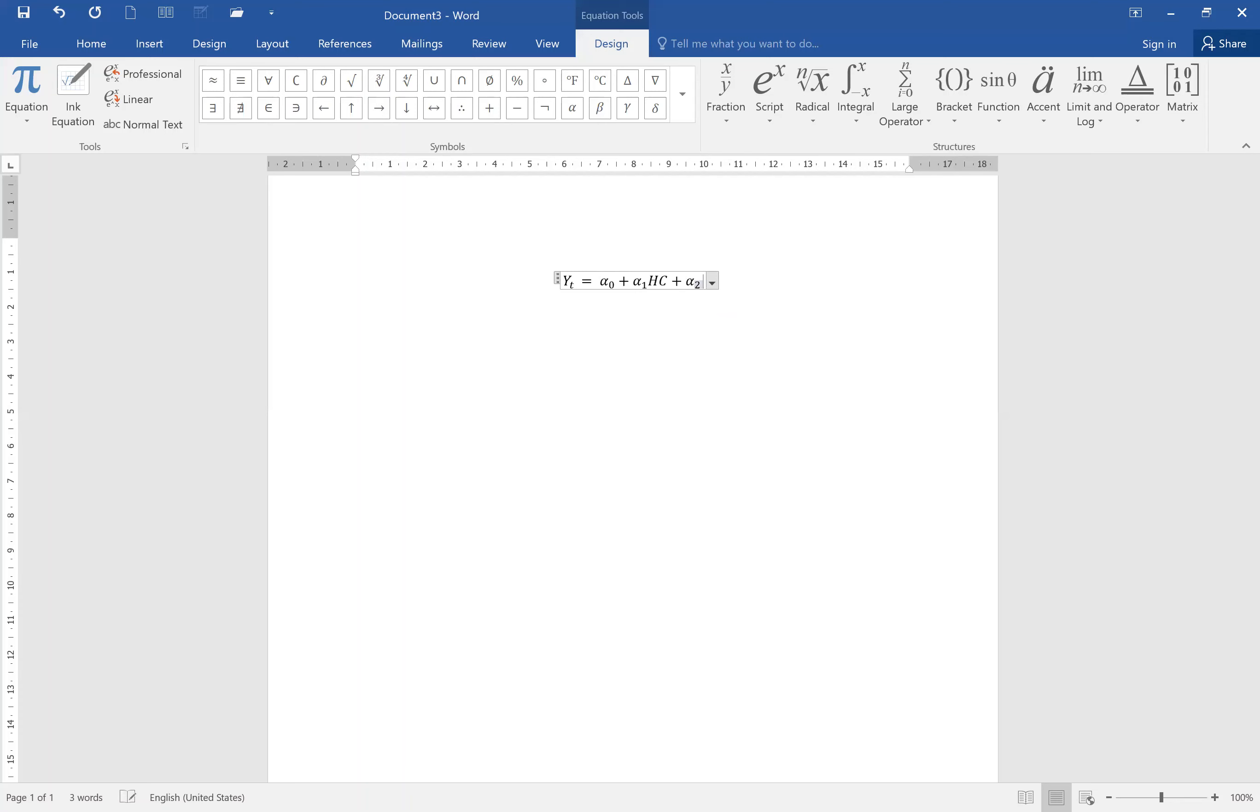
key(BackSpace)
click(765, 257)
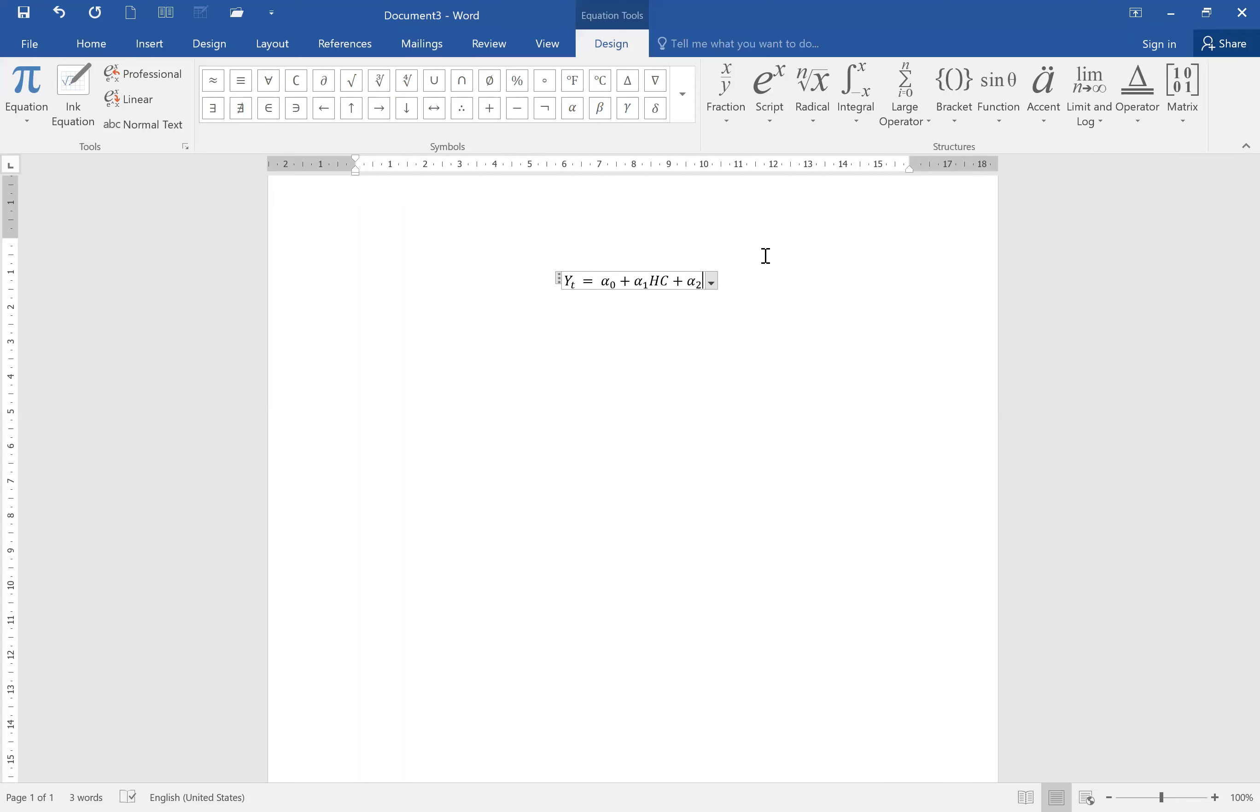
text(INV)
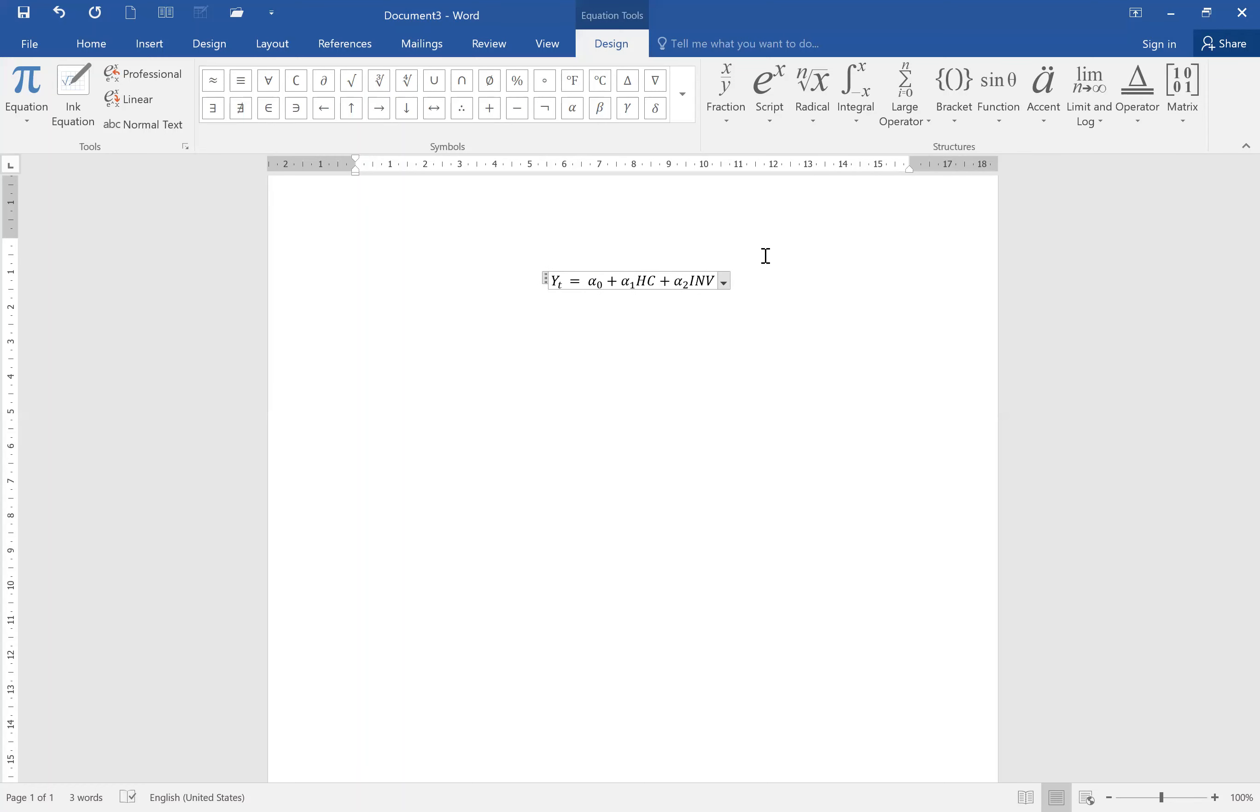
text( +)
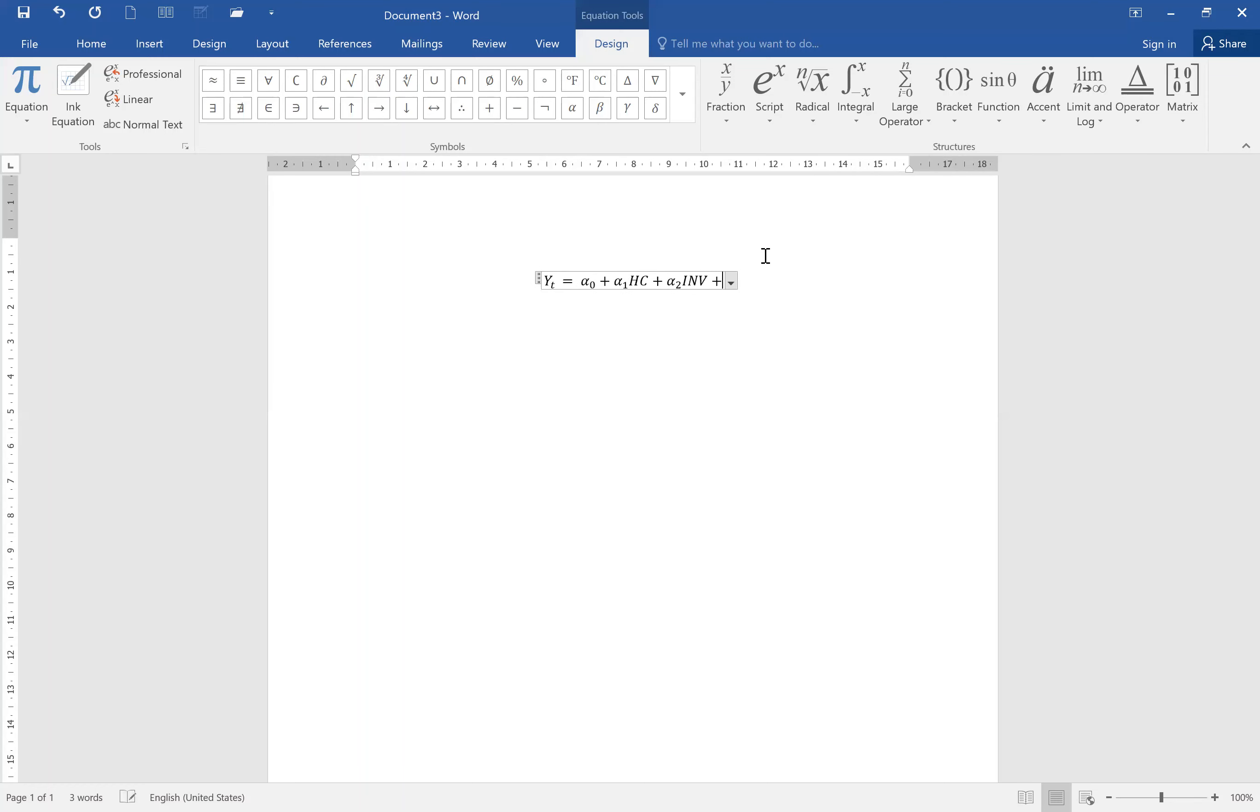
Add a plus sign, paste another α term with subscript 3, and type POP after it.
text(α₀)
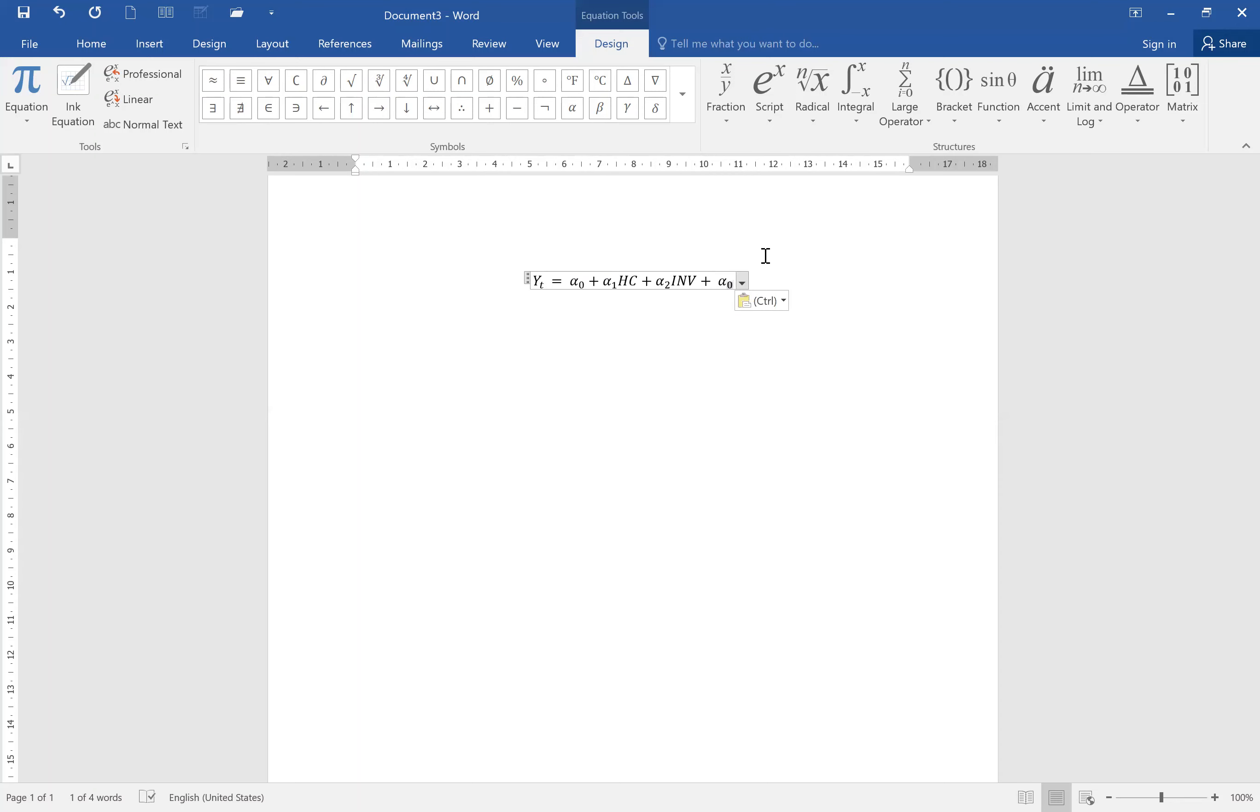
text(3)
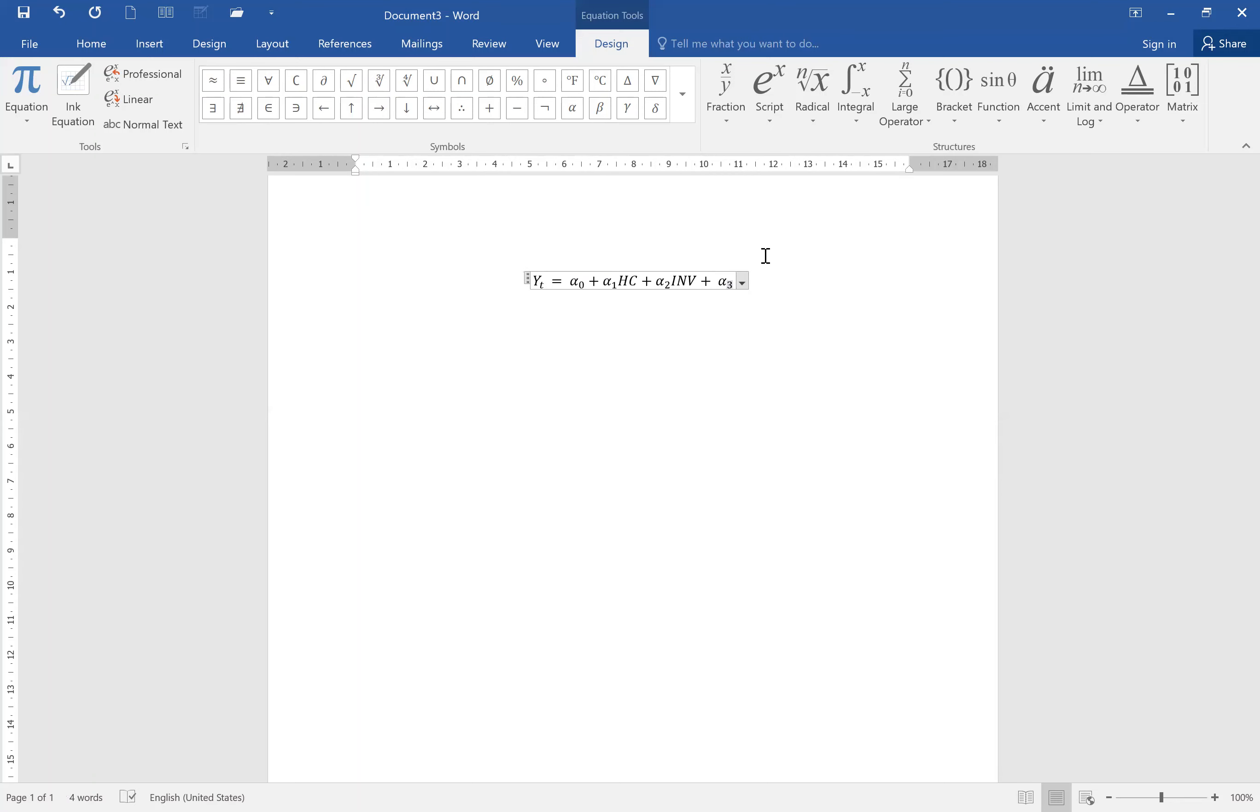
key(Right)
text(POP)
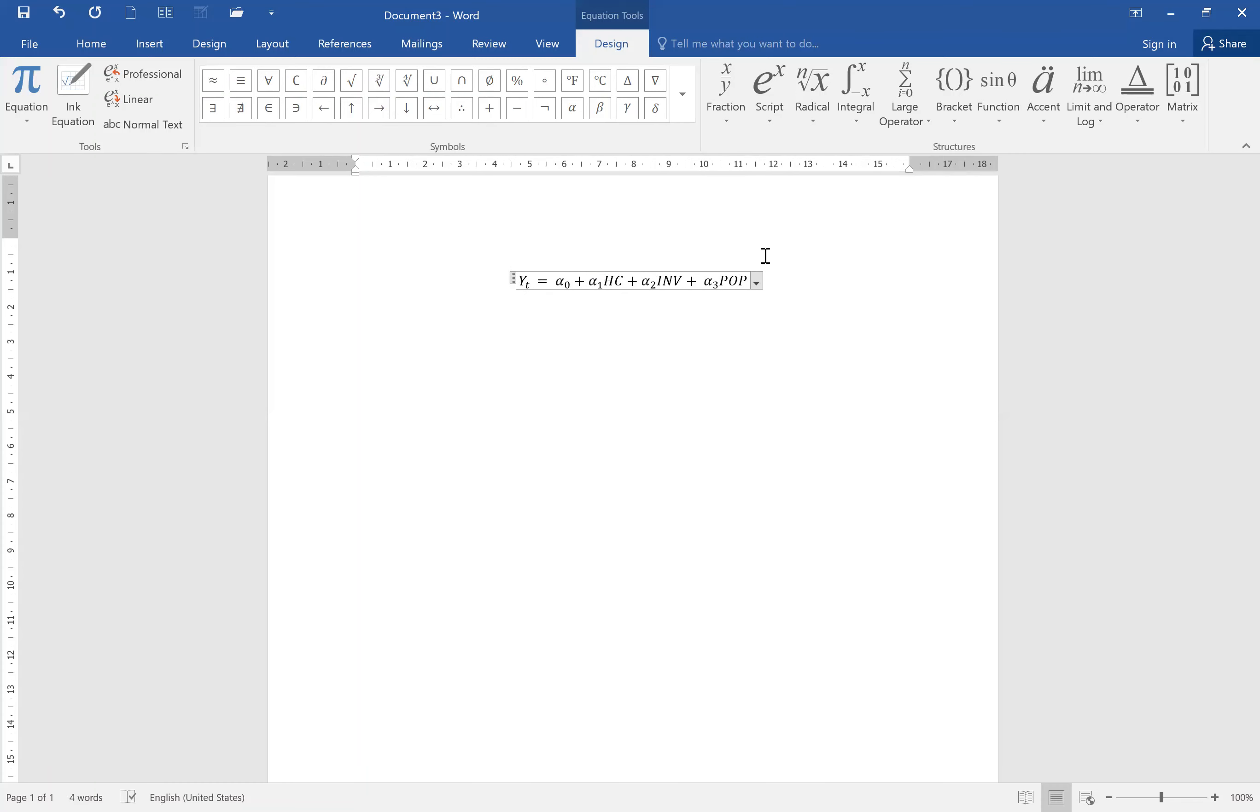
Append a trailing plus sign to the end of the equation.
click(766, 256)
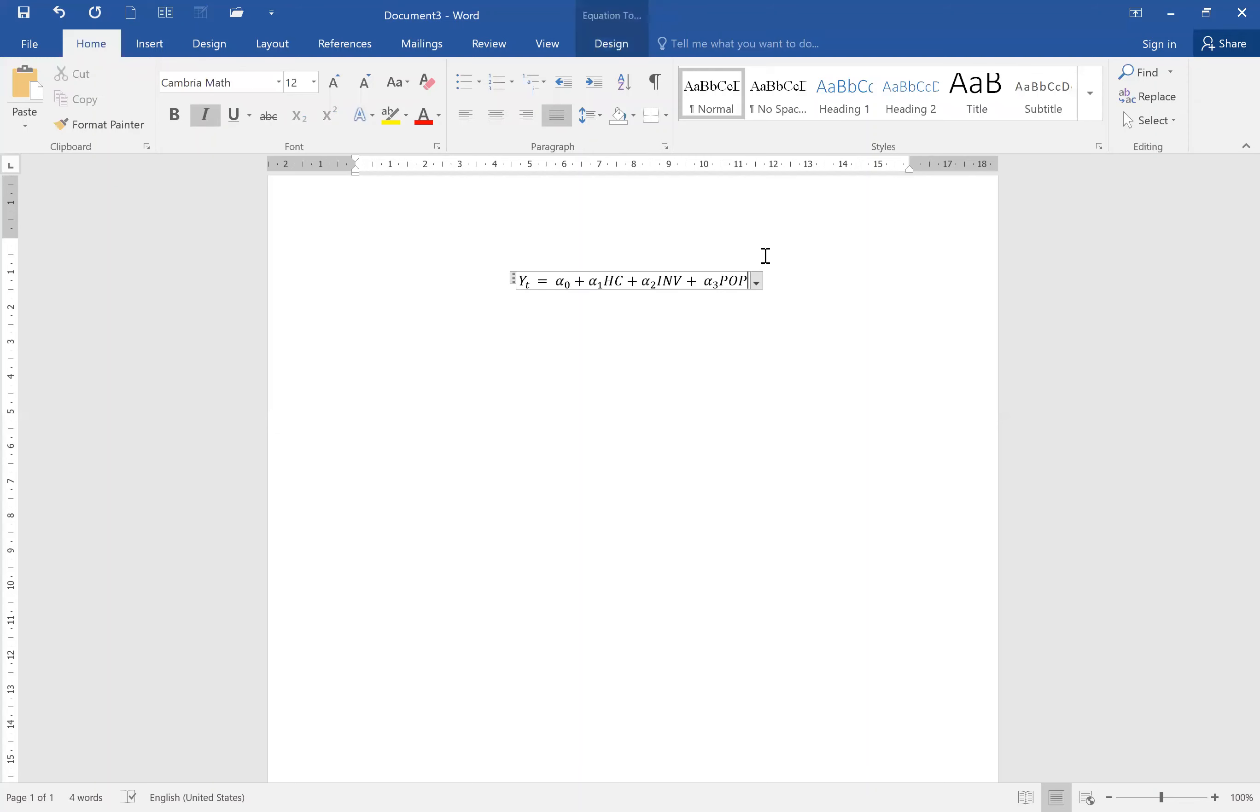
text(+)
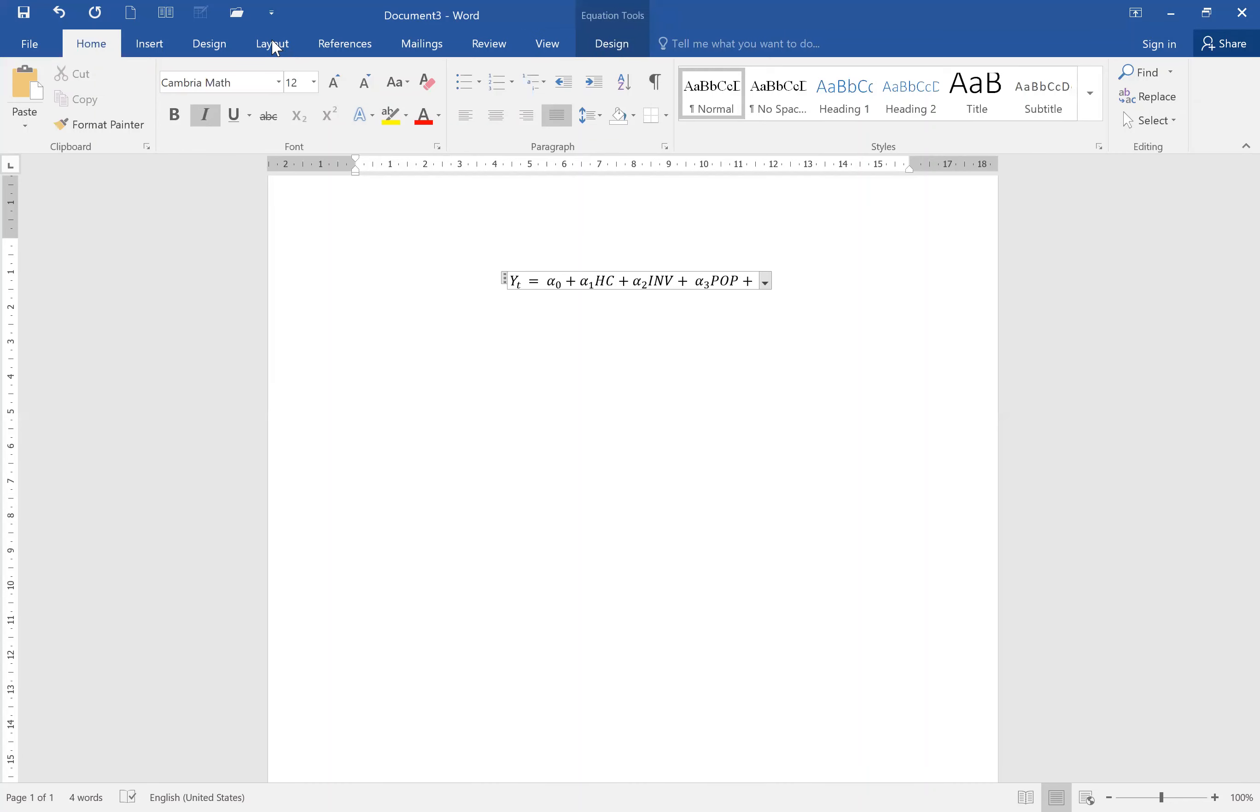
click(149, 43)
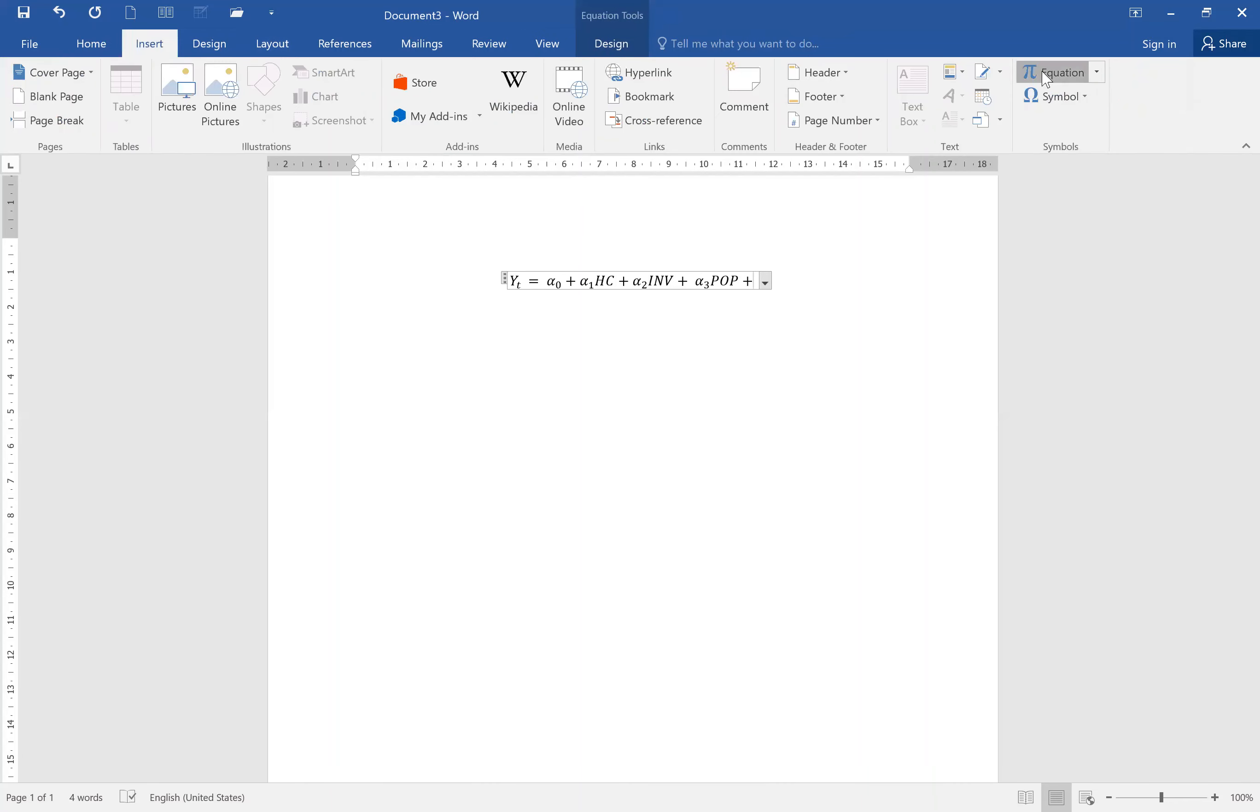
Append an error term with subscript t to the equation, using μ as its symbol.
click(1066, 80)
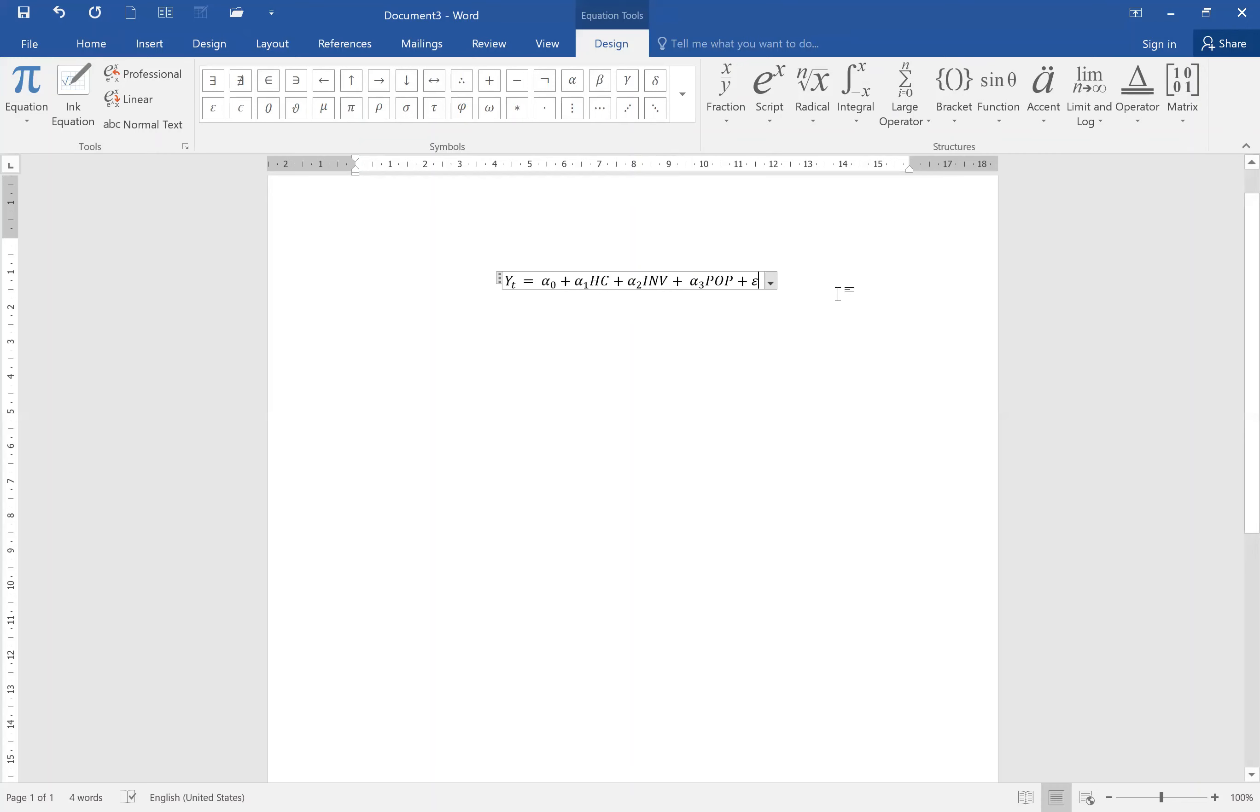
key(shift+Left)
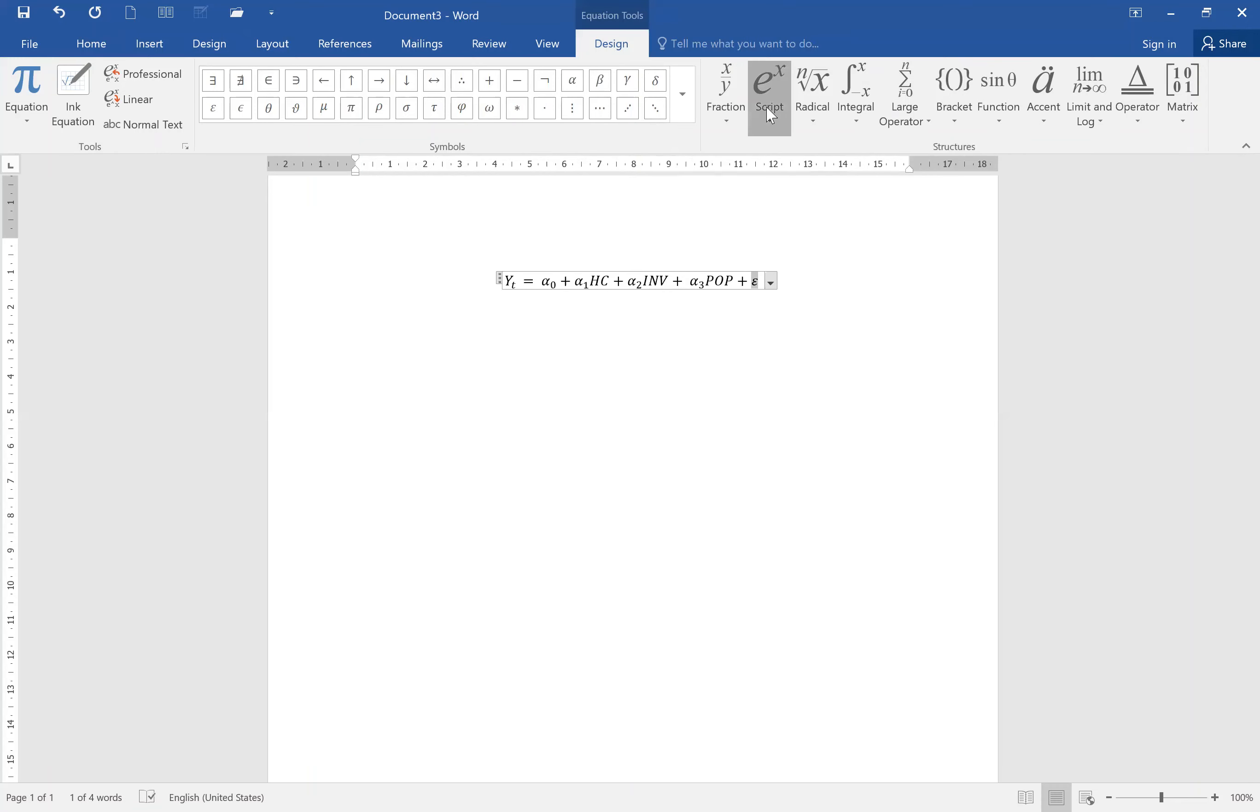
click(771, 116)
click(880, 206)
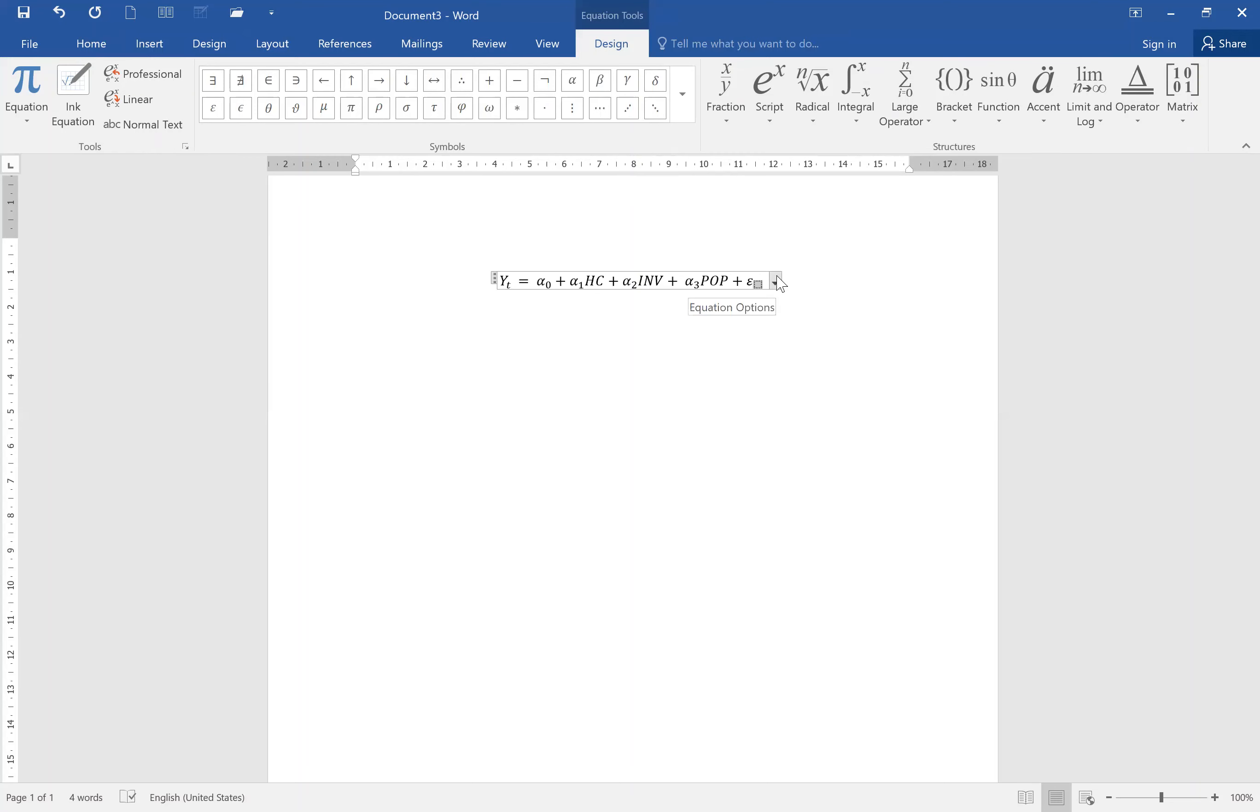
text(t)
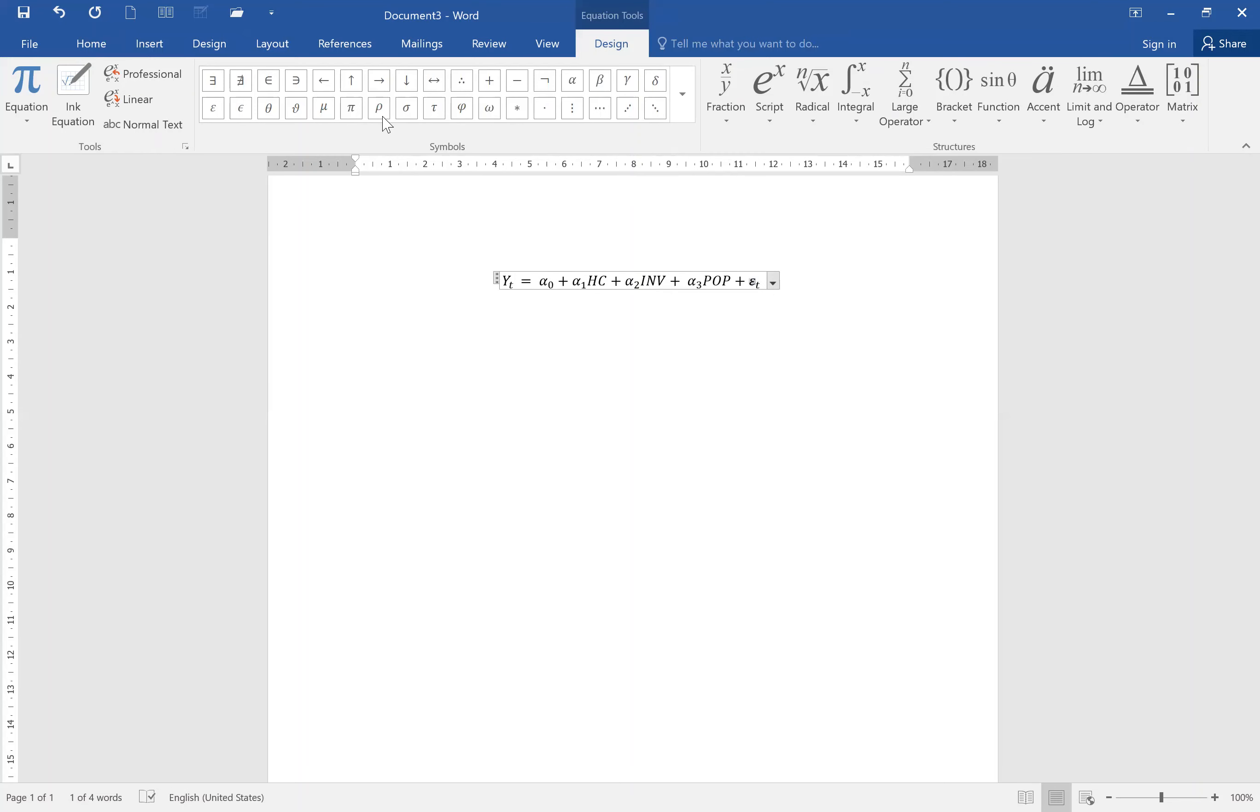
click(332, 112)
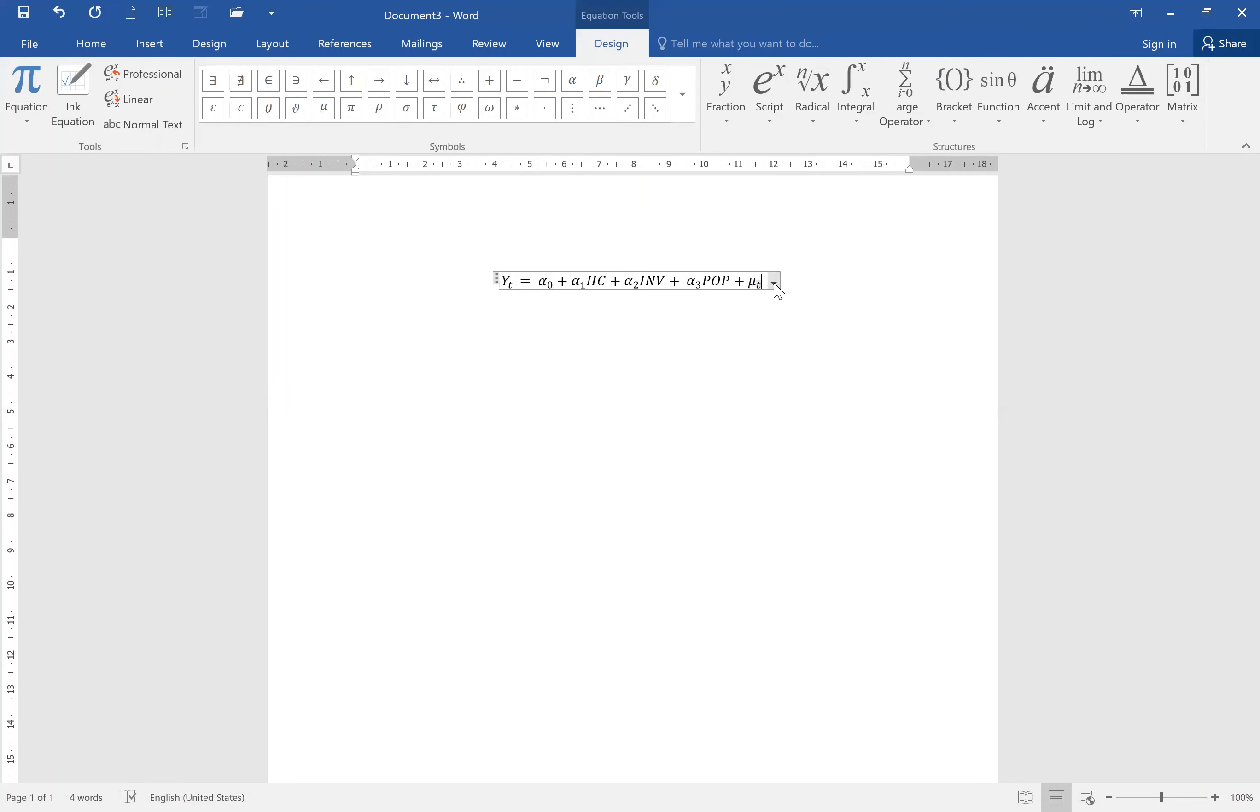
Remove the empty line above the equation.
click(804, 287)
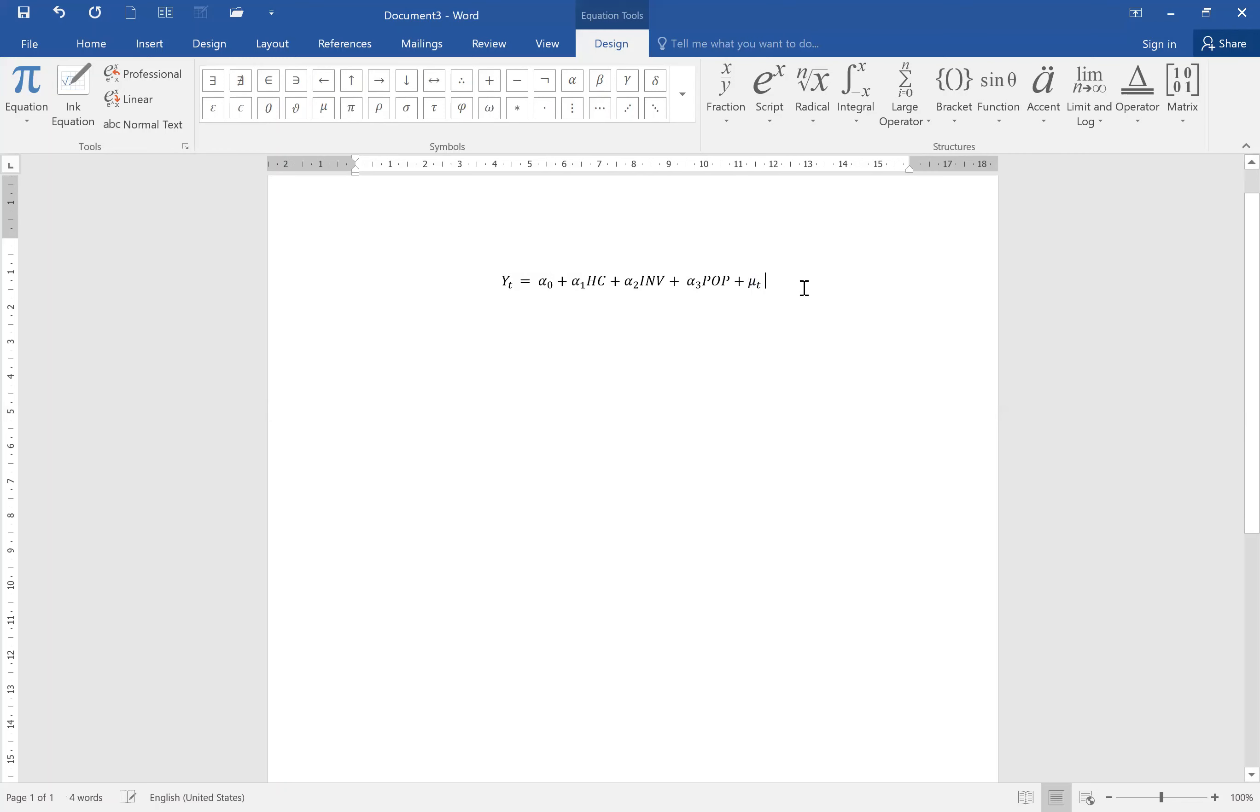
click(753, 281)
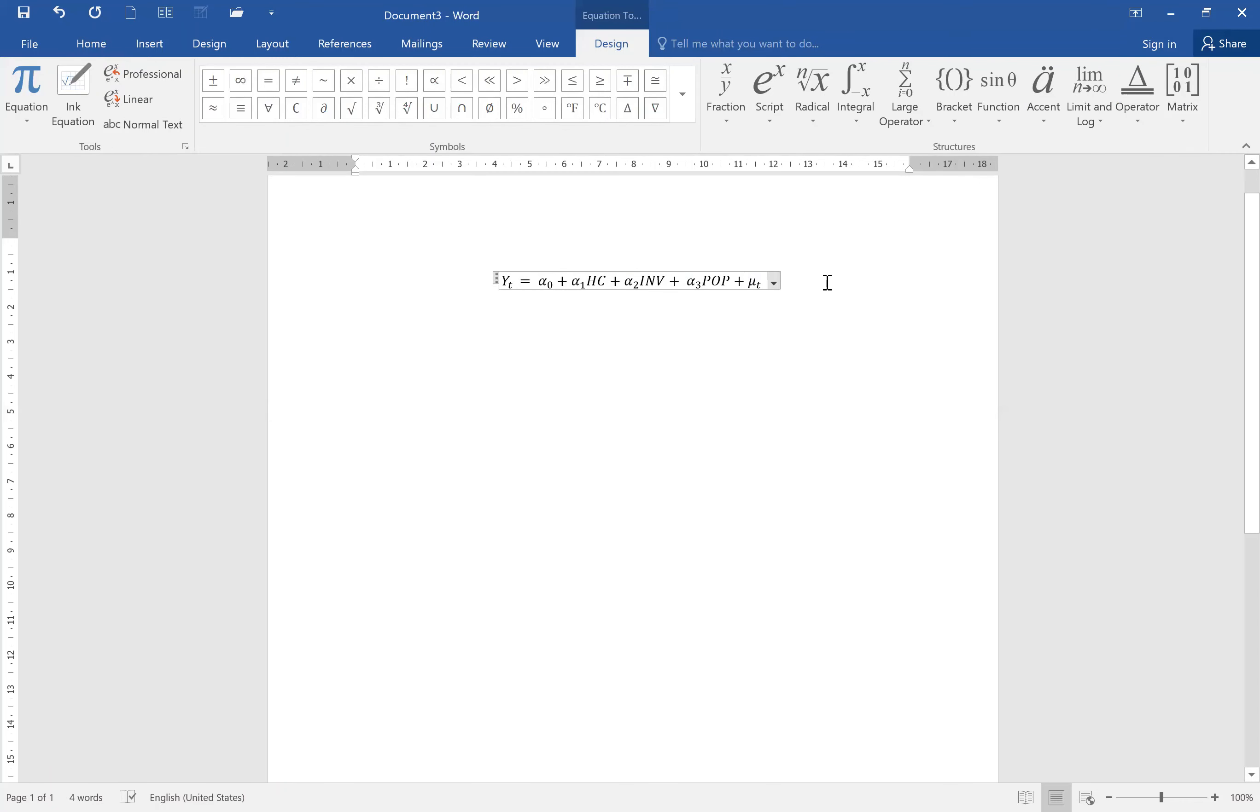
click(826, 281)
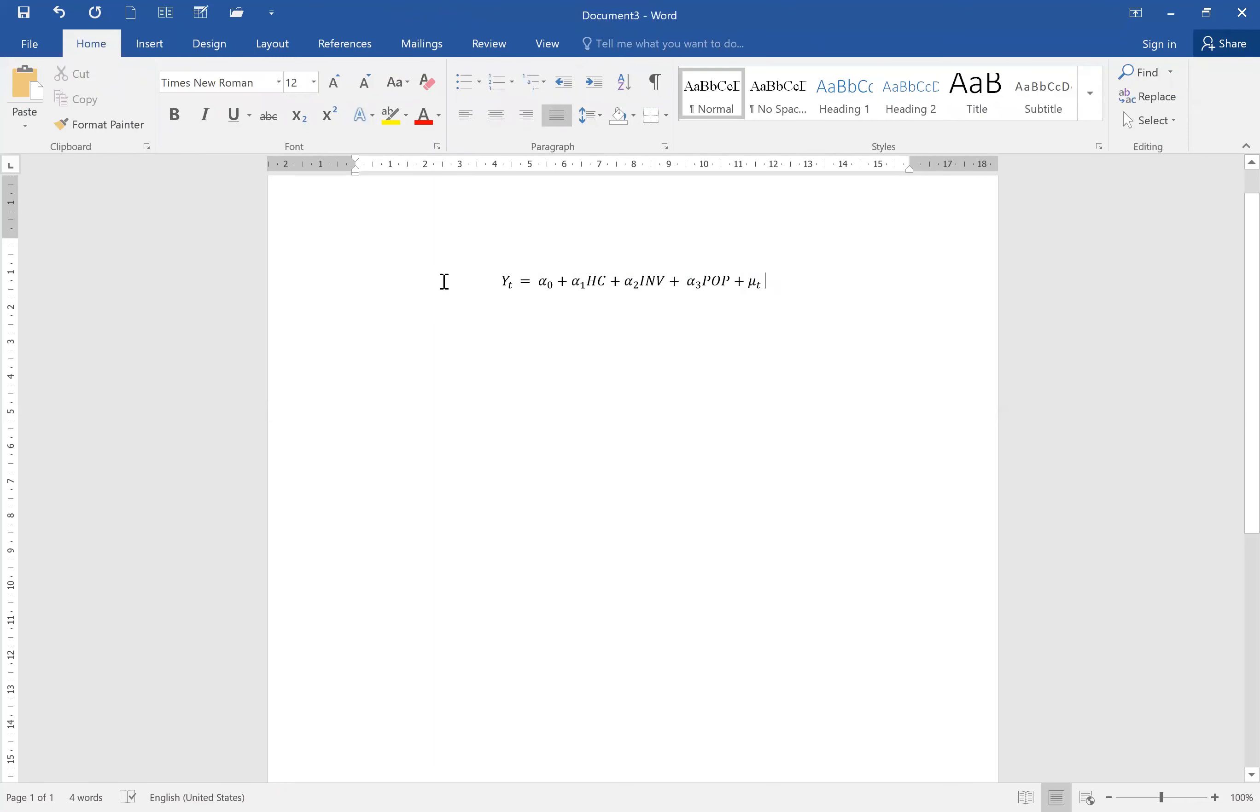
click(312, 295)
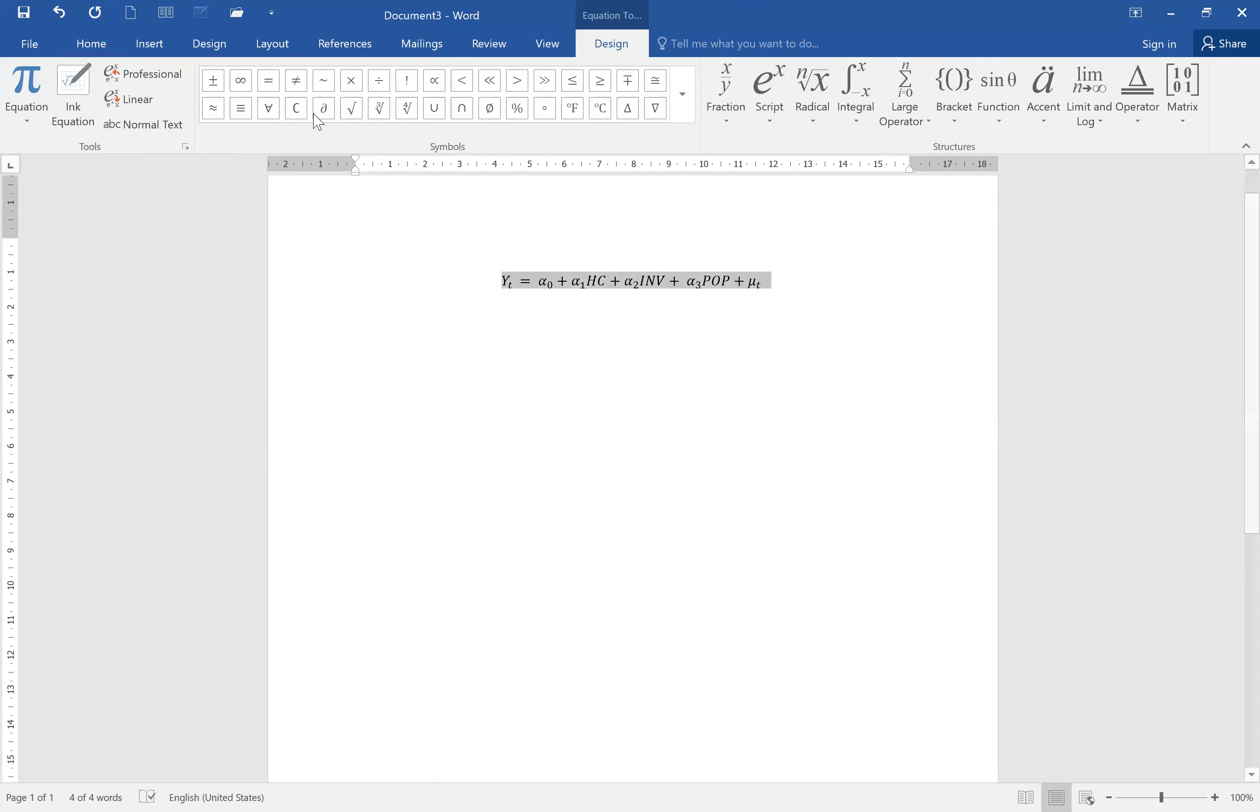
click(89, 42)
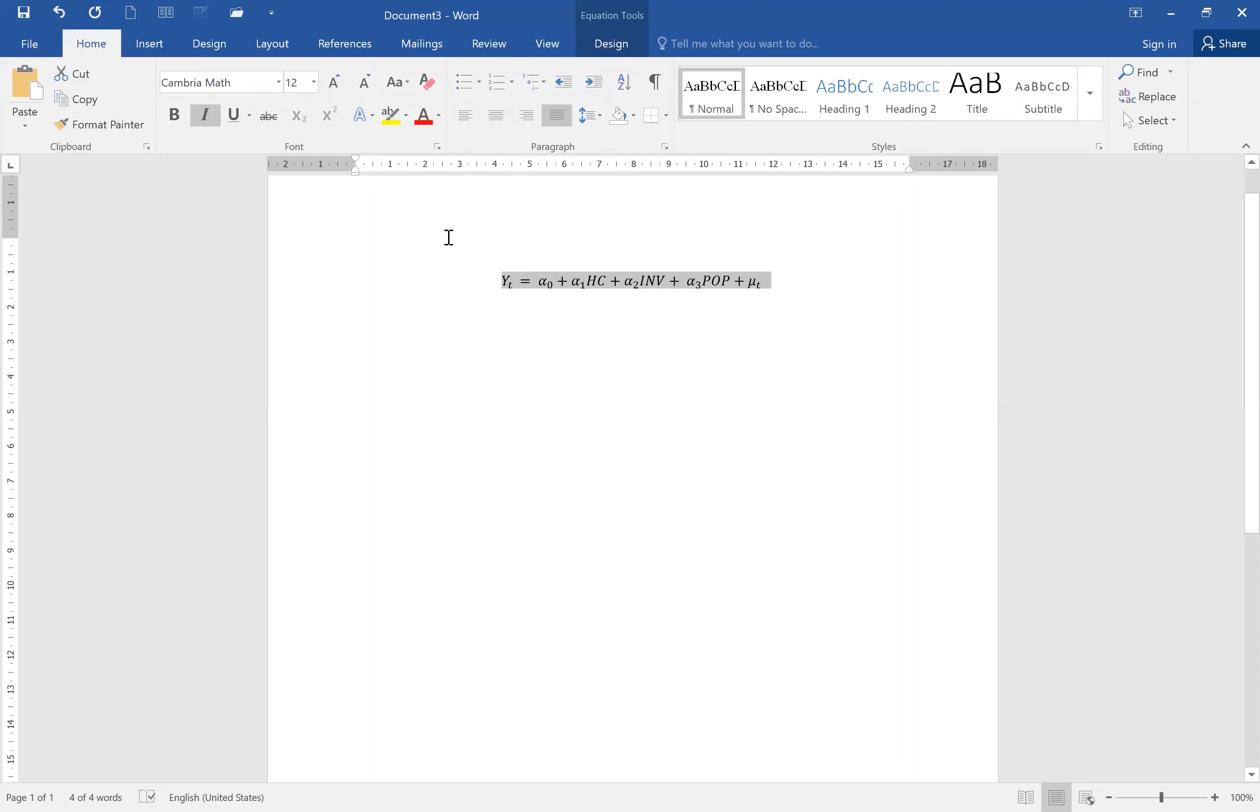
click(448, 276)
key(BackSpace)
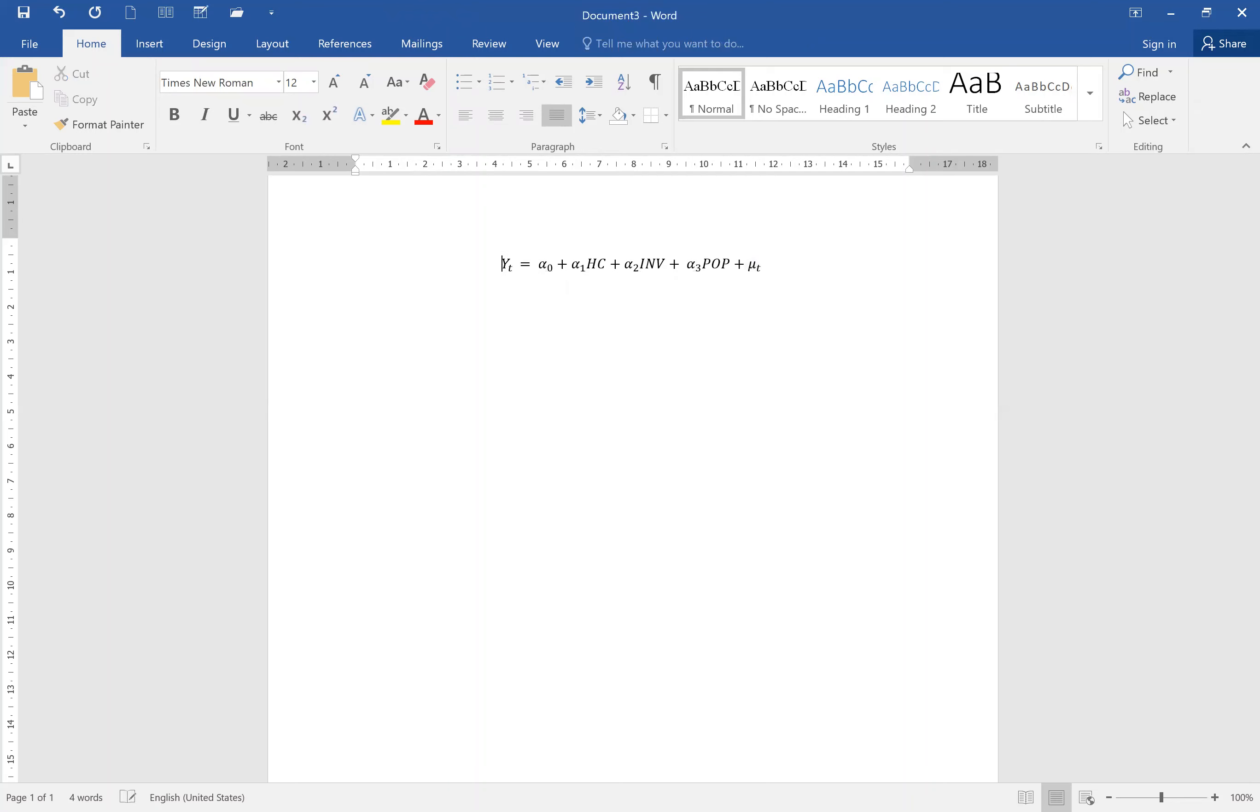
Select the equation and left-align it.
click(446, 275)
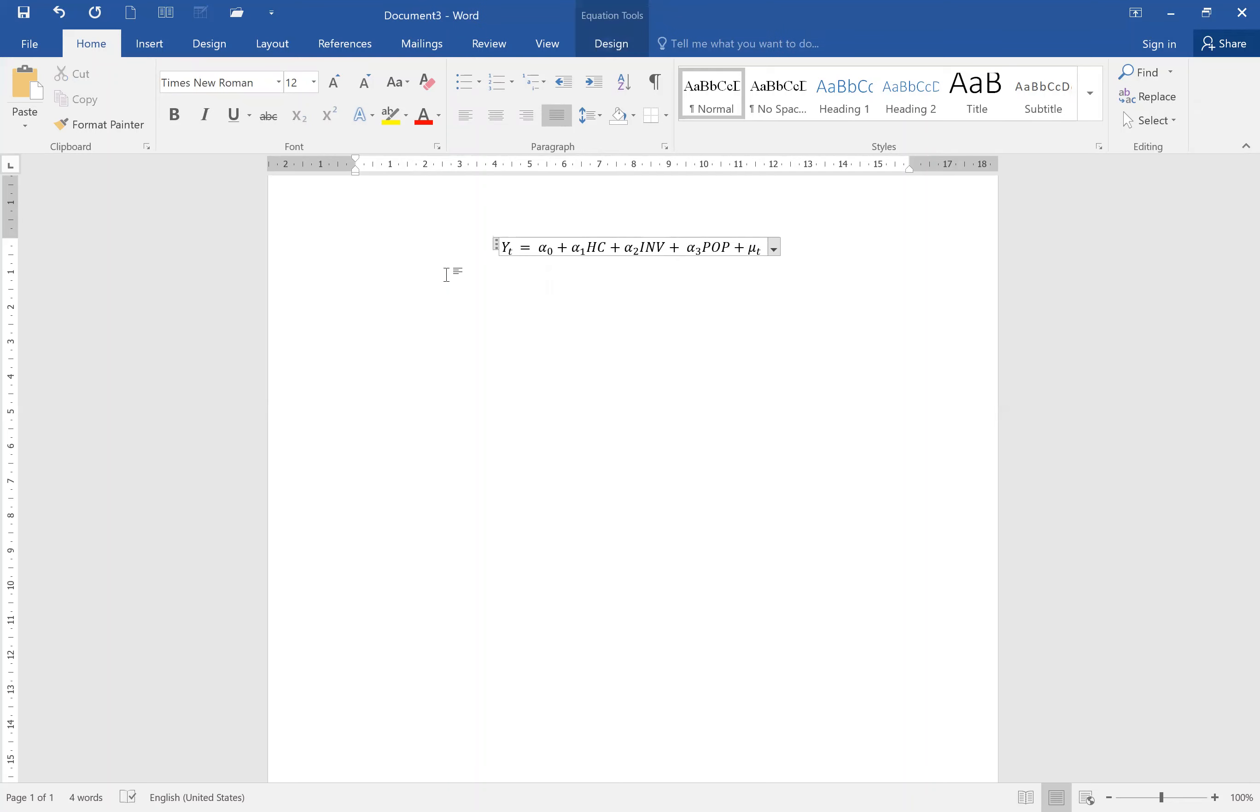
click(251, 281)
click(465, 116)
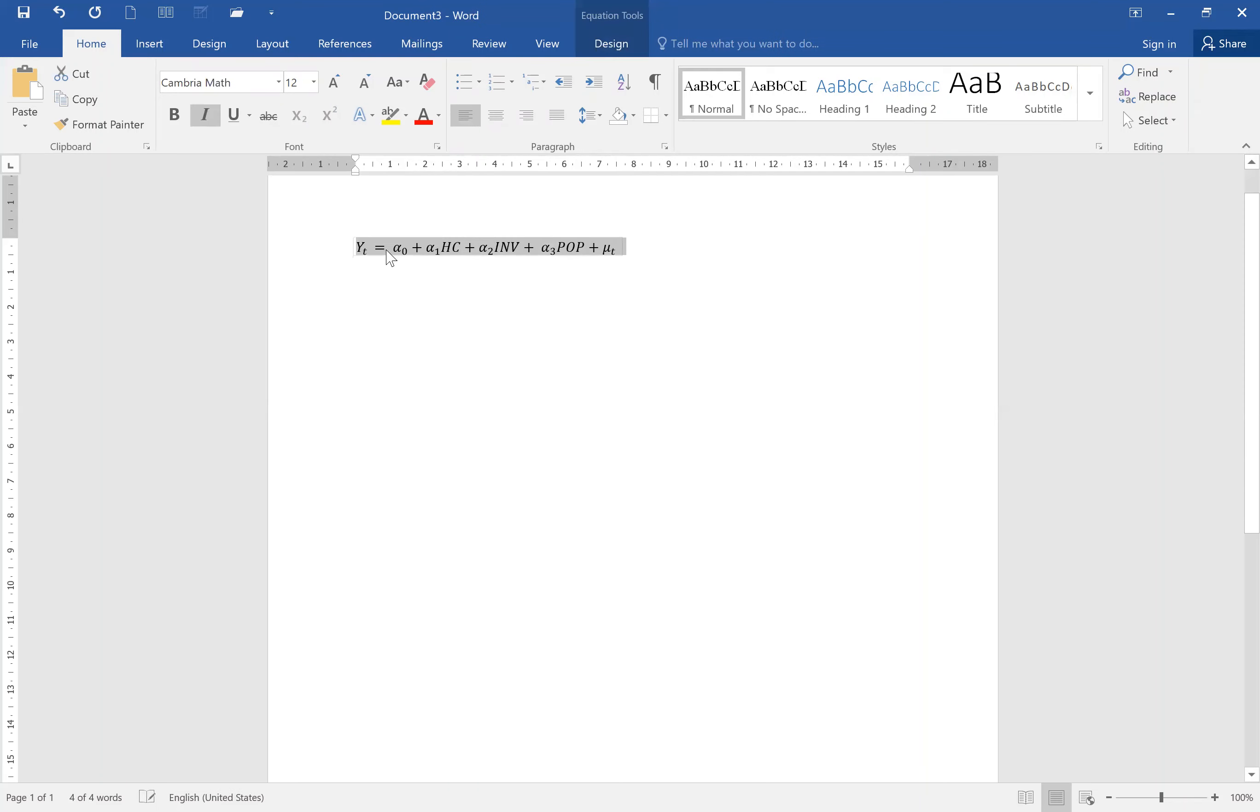
Add the equation number (1) at the right margin of the equation's line.
click(329, 258)
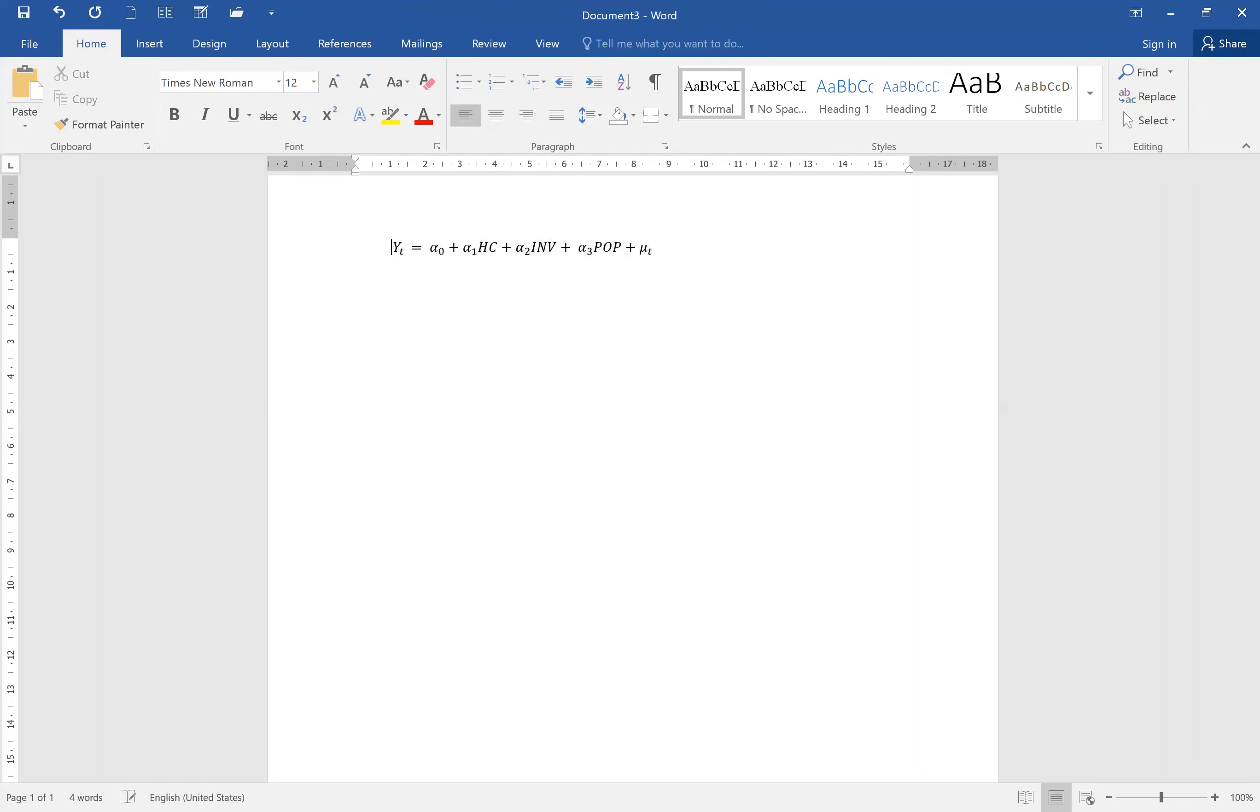
click(788, 248)
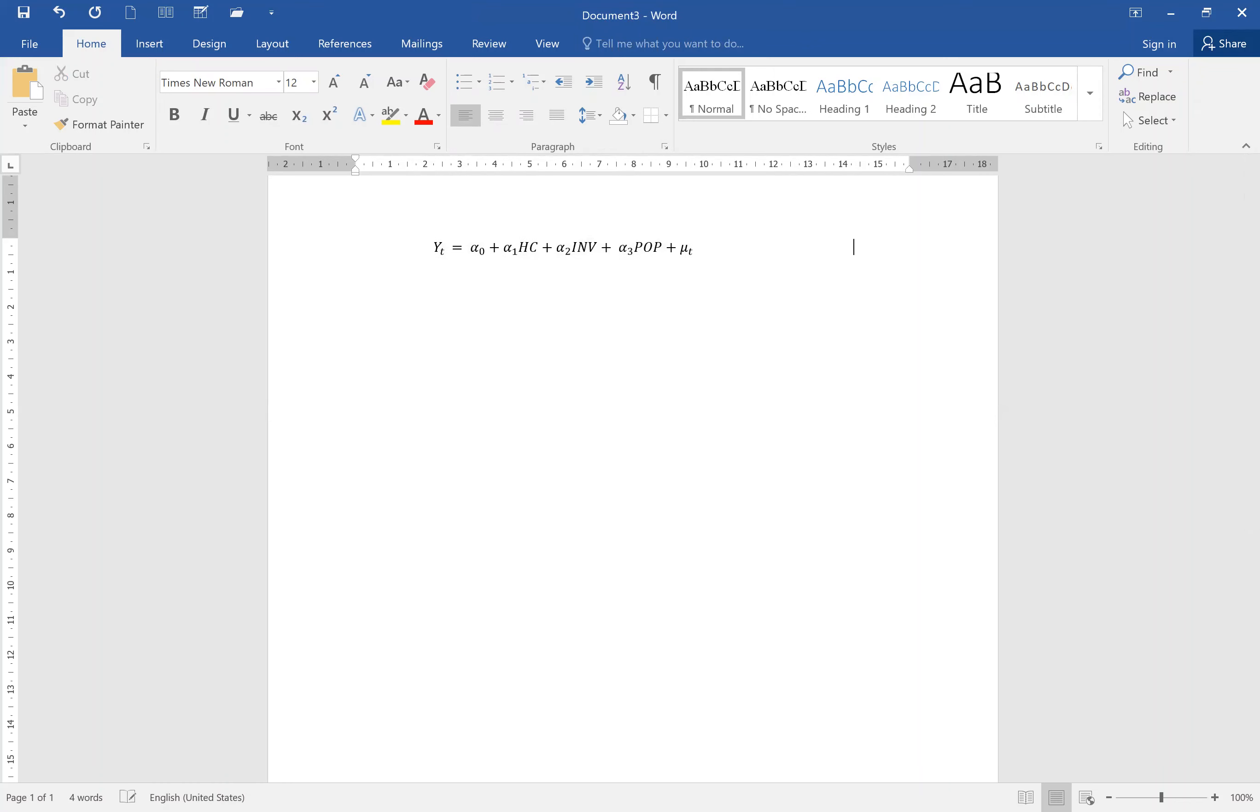
text((1))
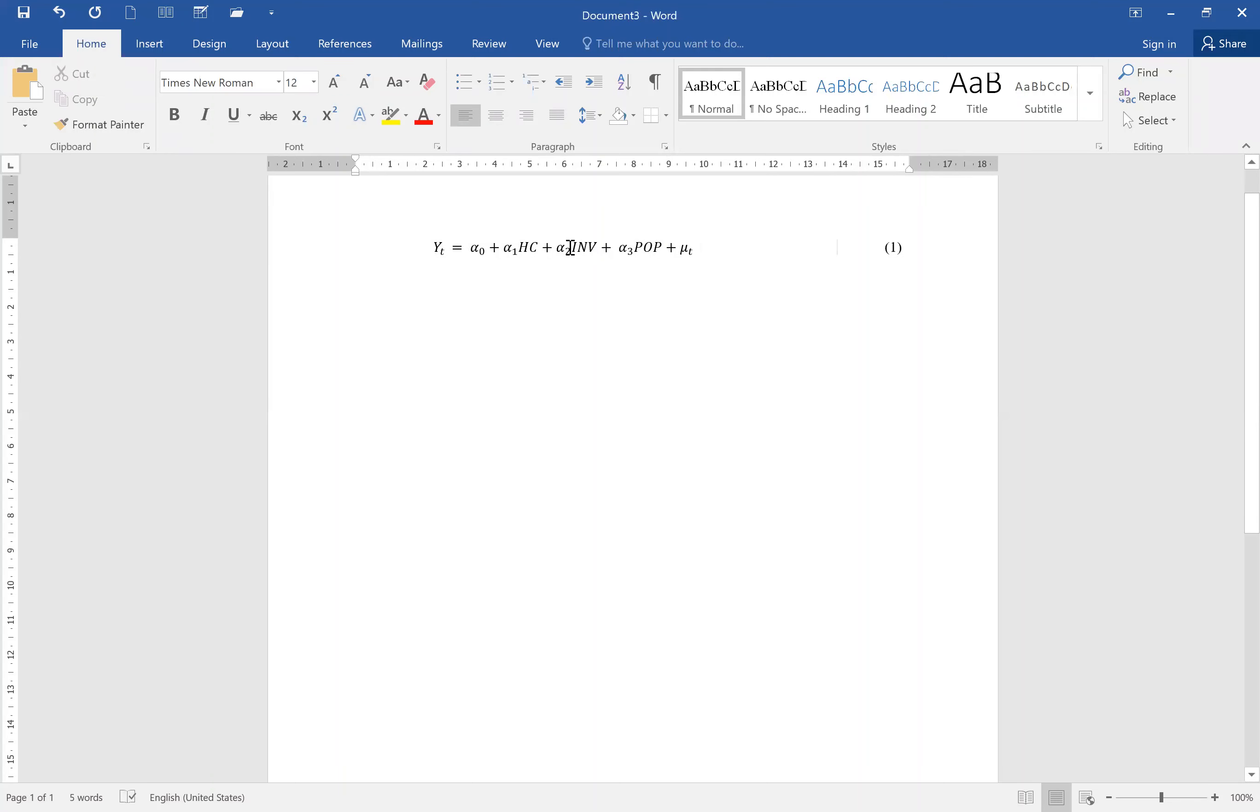
Start a new line below and insert a new blank equation.
key(Return)
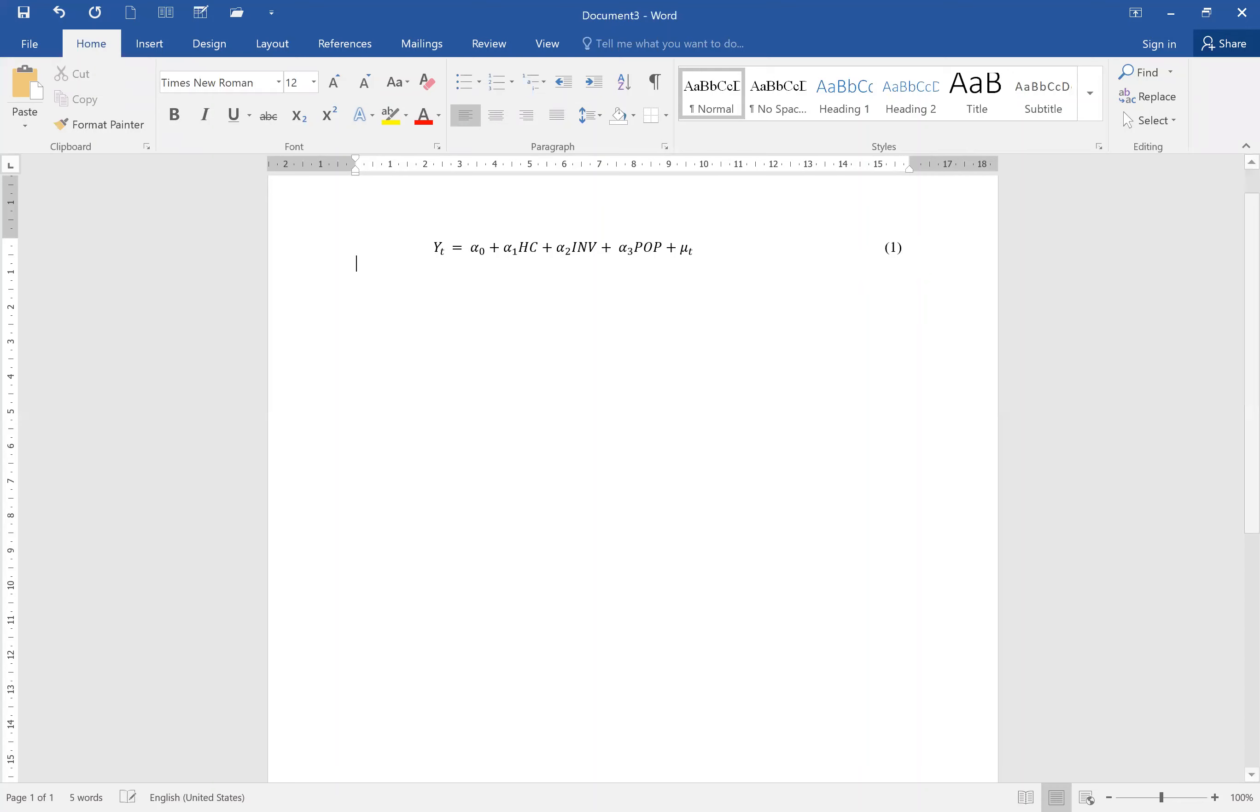
click(139, 53)
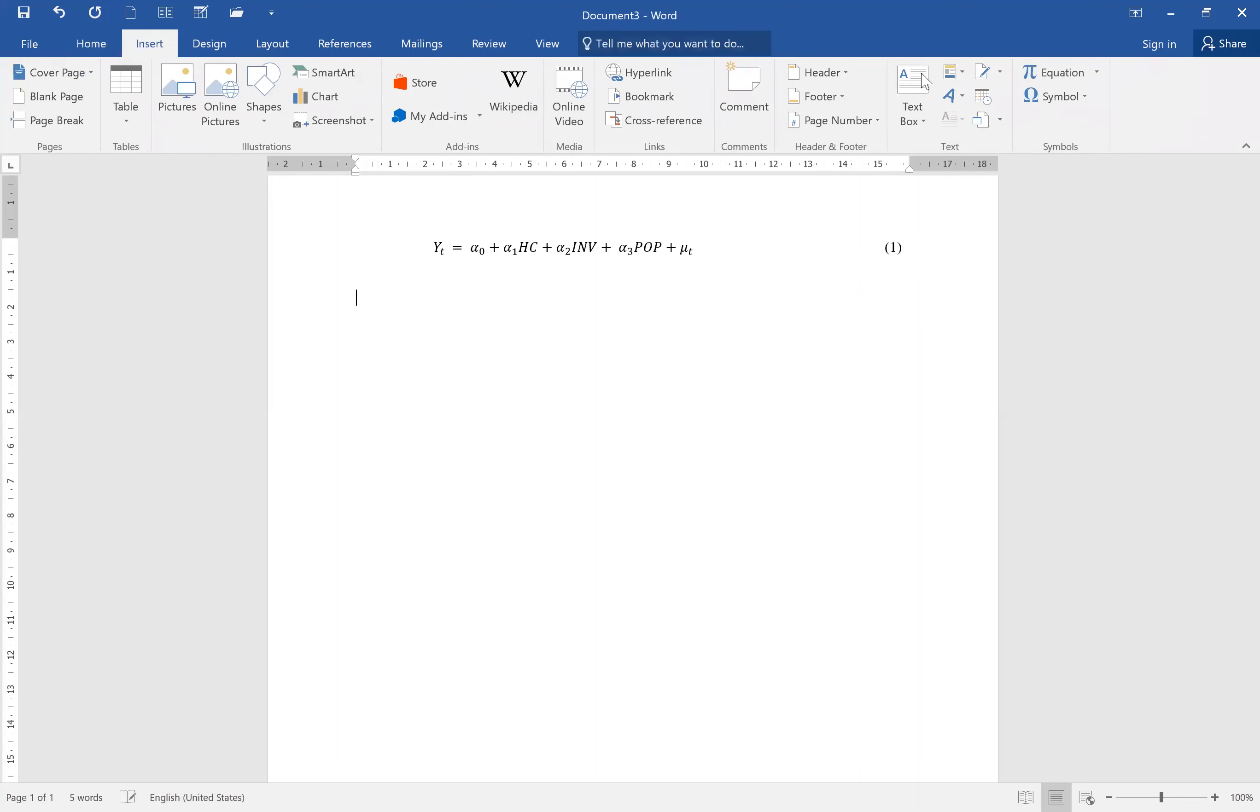
click(1043, 70)
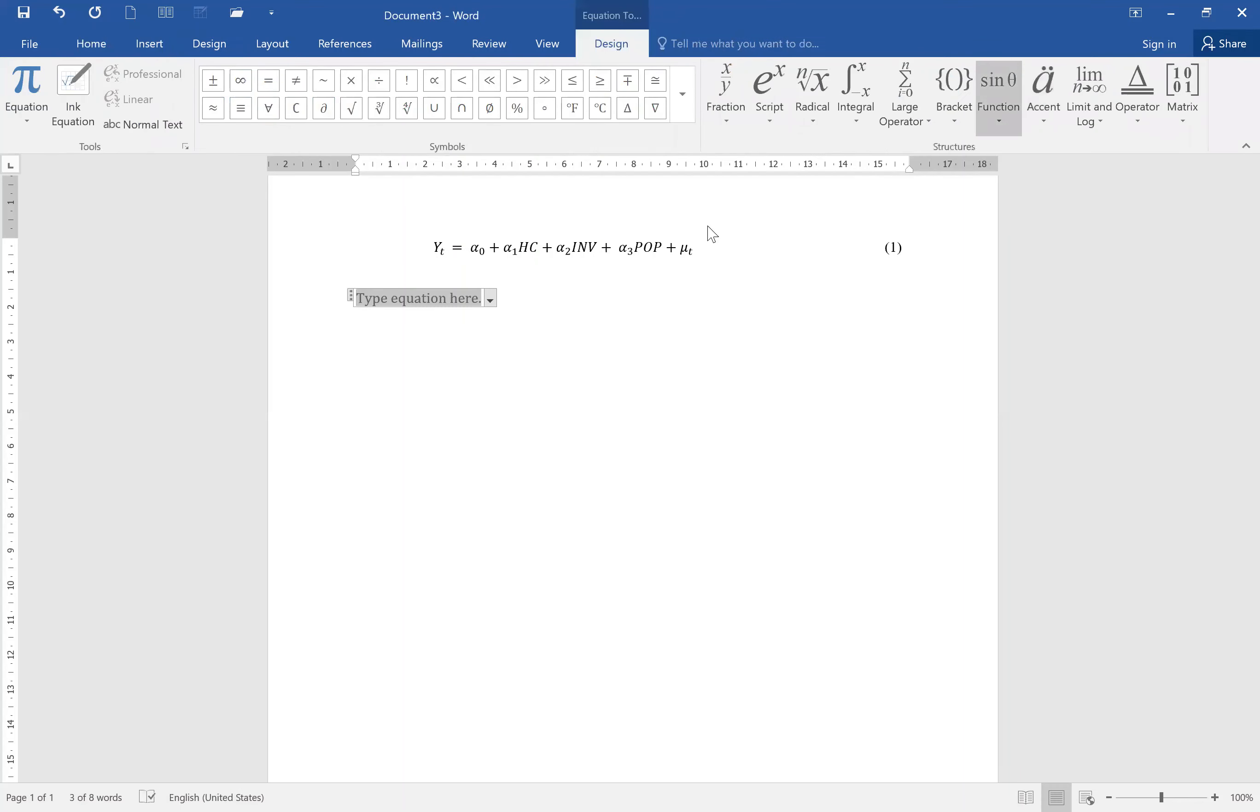
Browse the equation structure galleries for fractions, scripts, integrals, radicals, brackets, functions, accents and matrices.
click(729, 86)
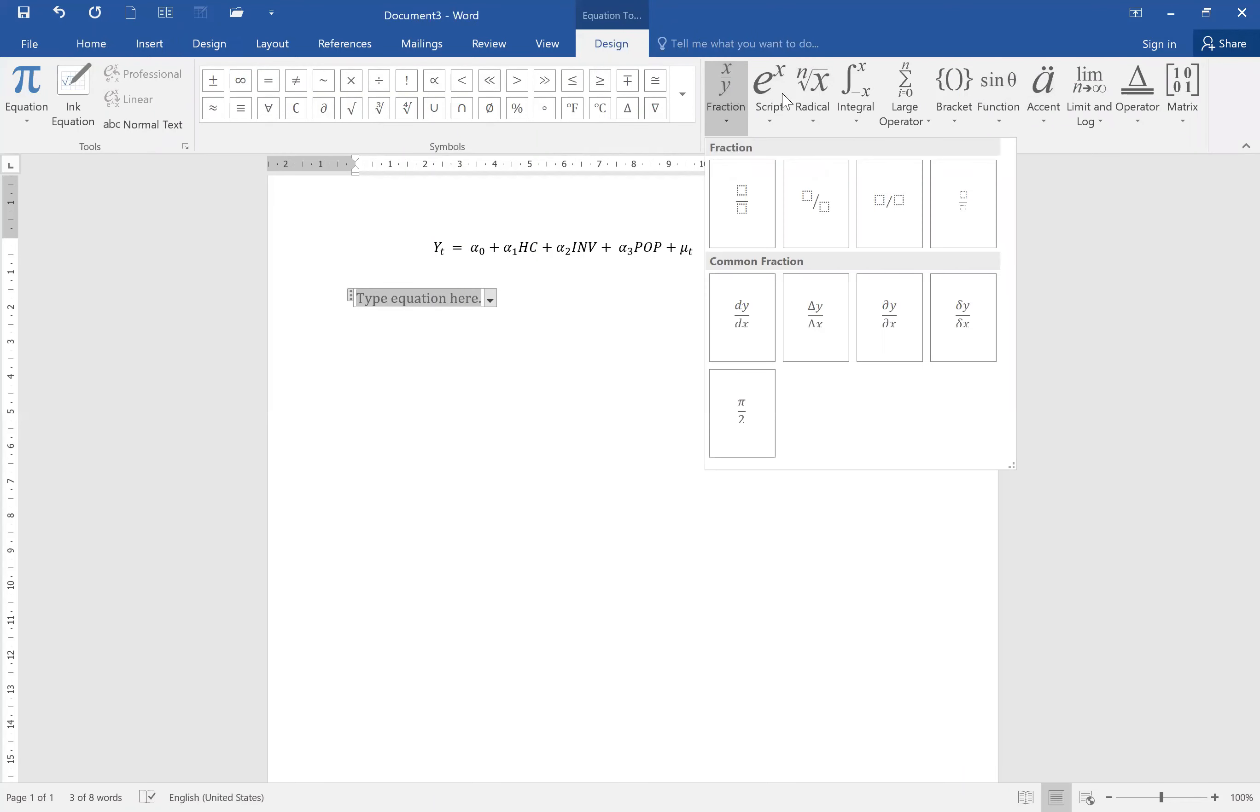
click(782, 95)
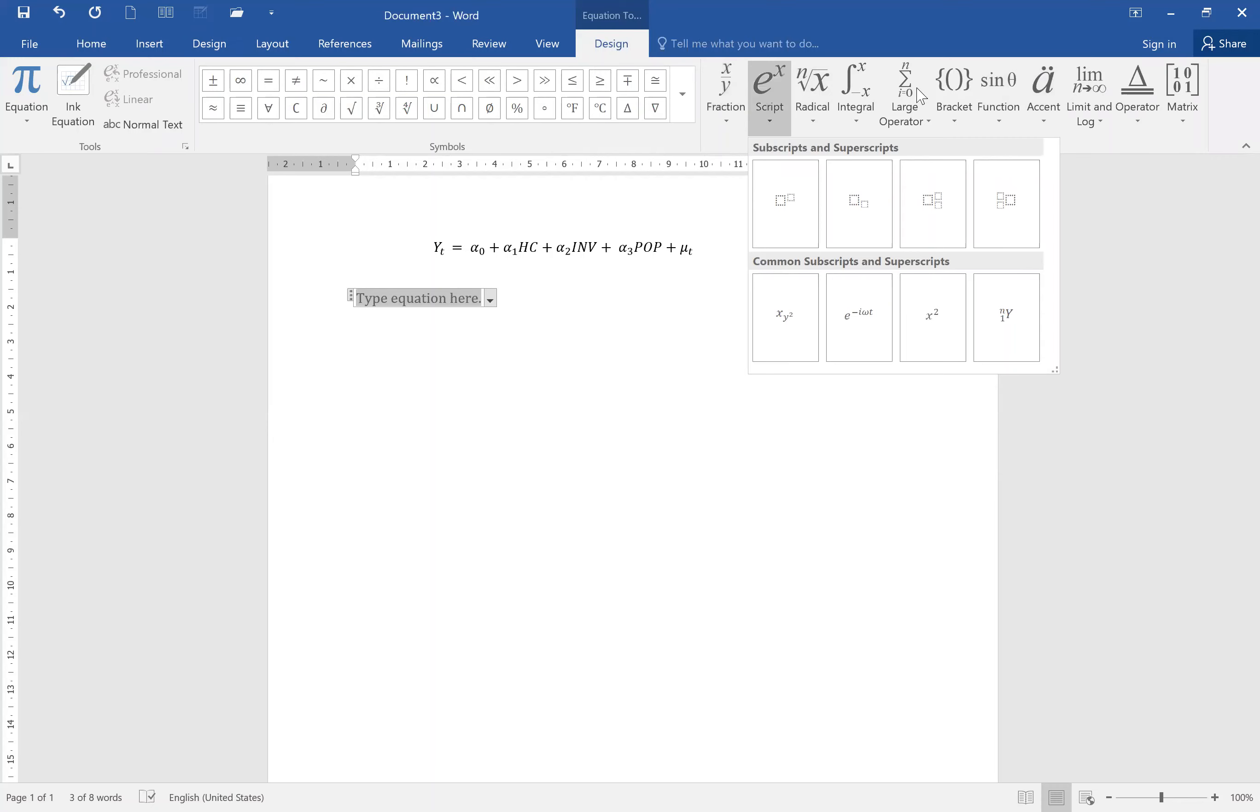
click(872, 93)
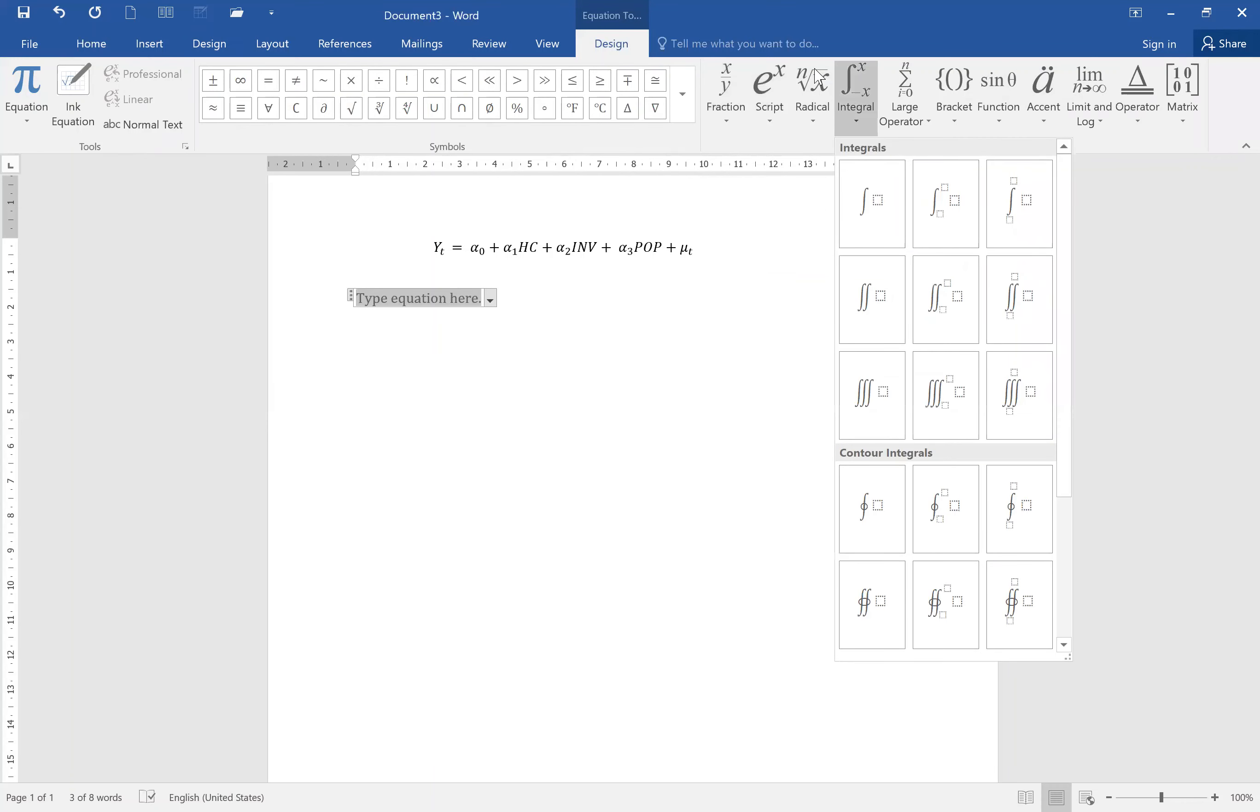
click(817, 79)
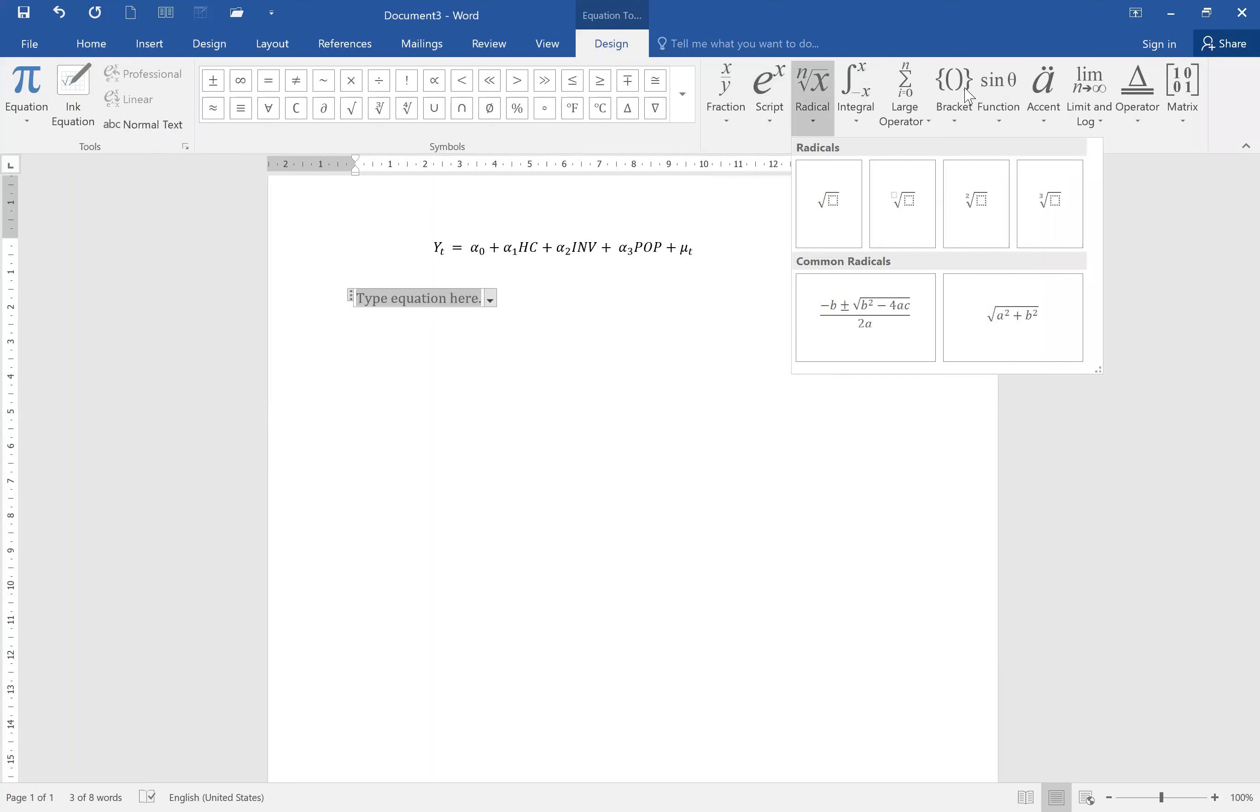
click(969, 95)
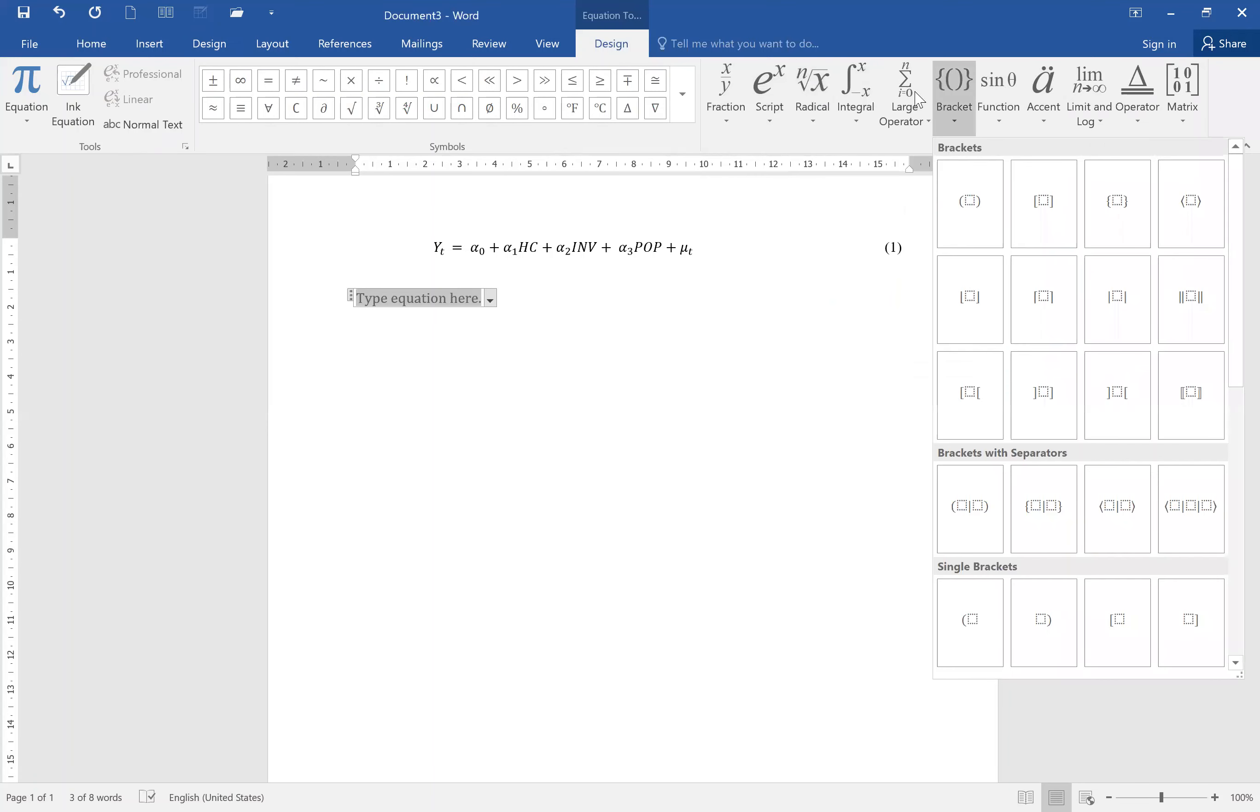
click(729, 95)
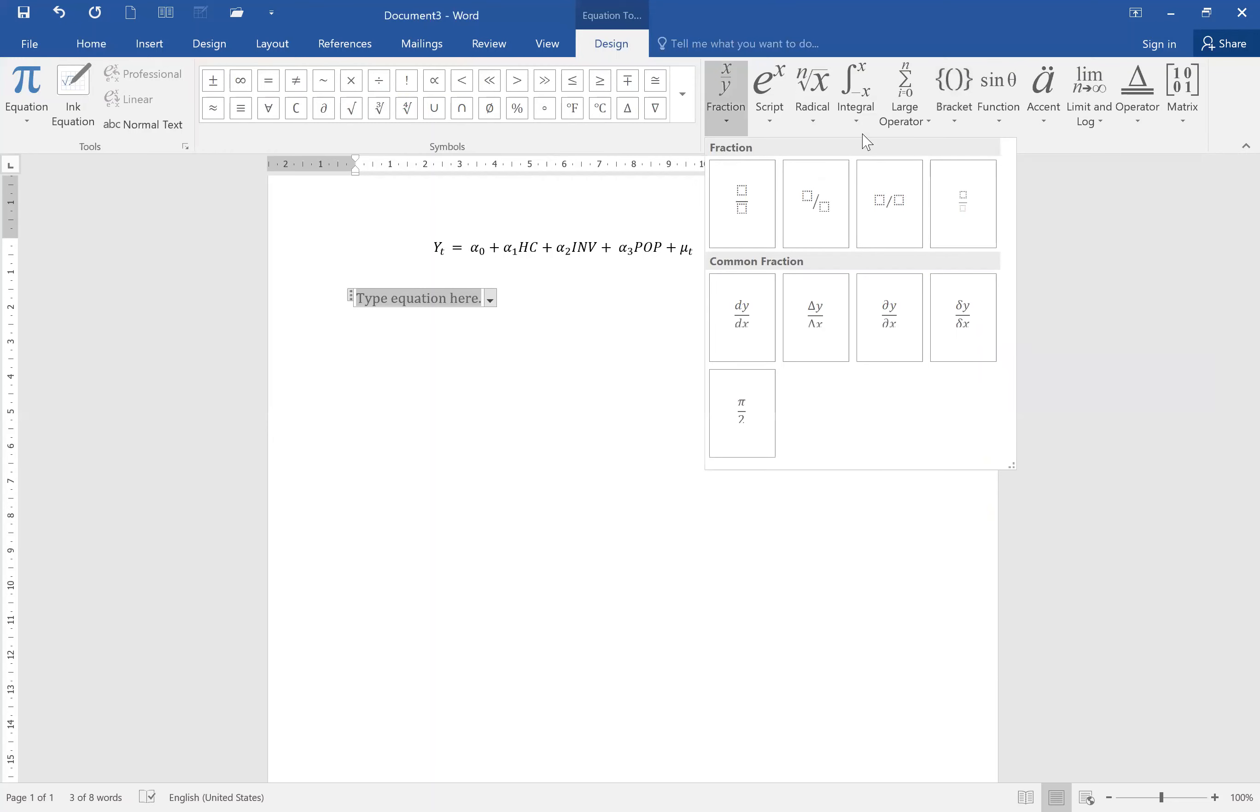
click(1000, 91)
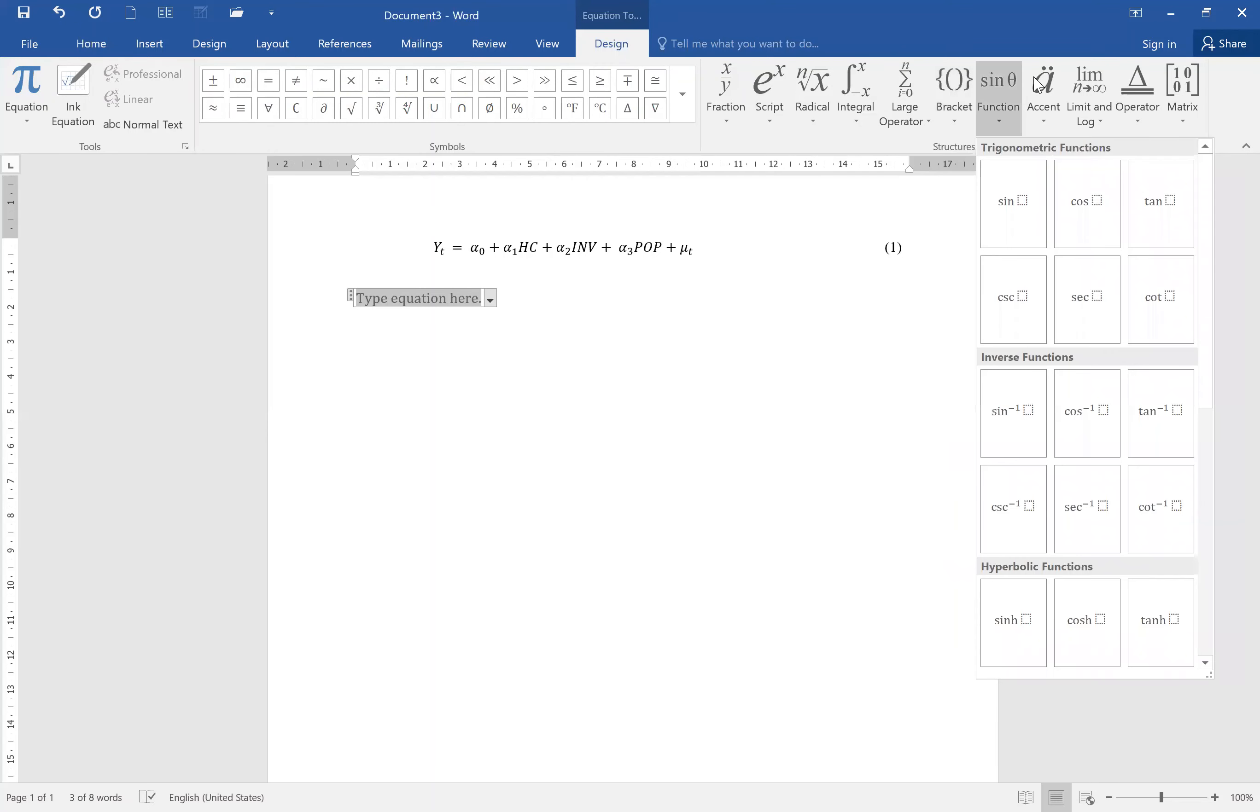
click(1038, 86)
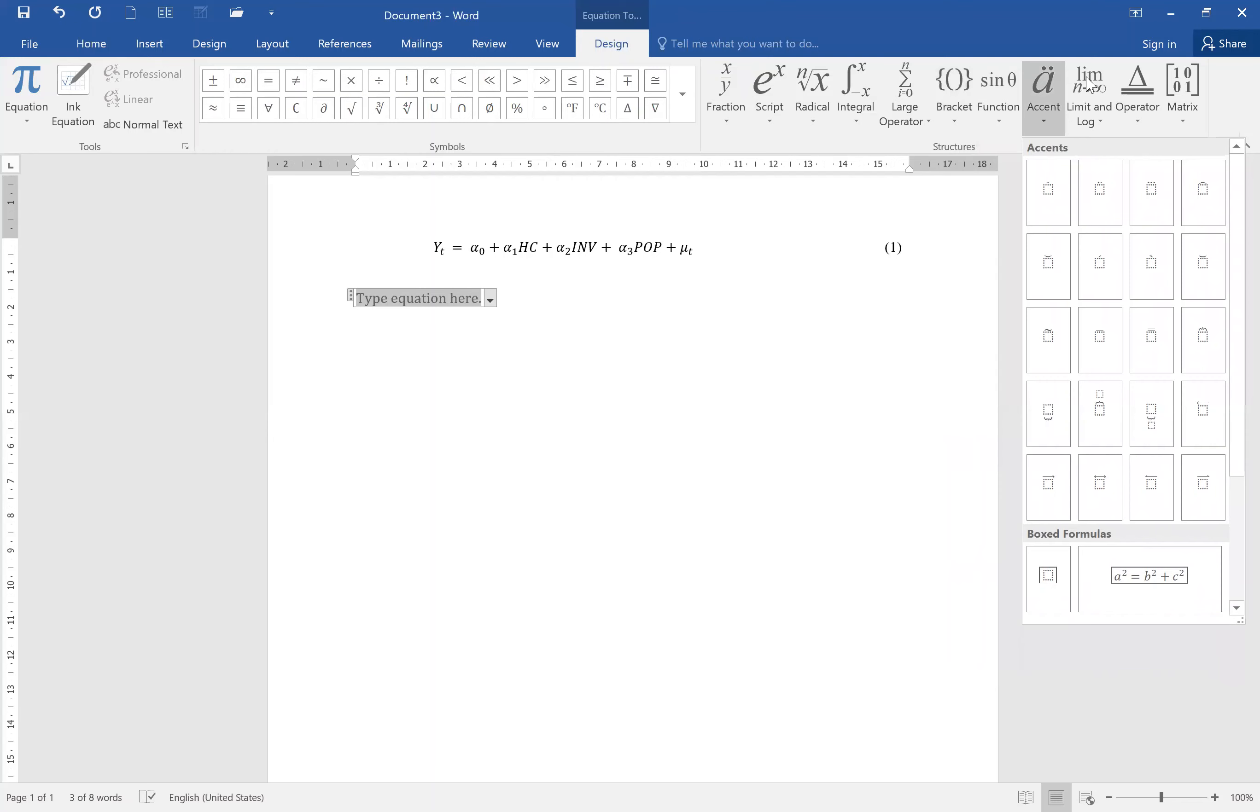
click(1172, 95)
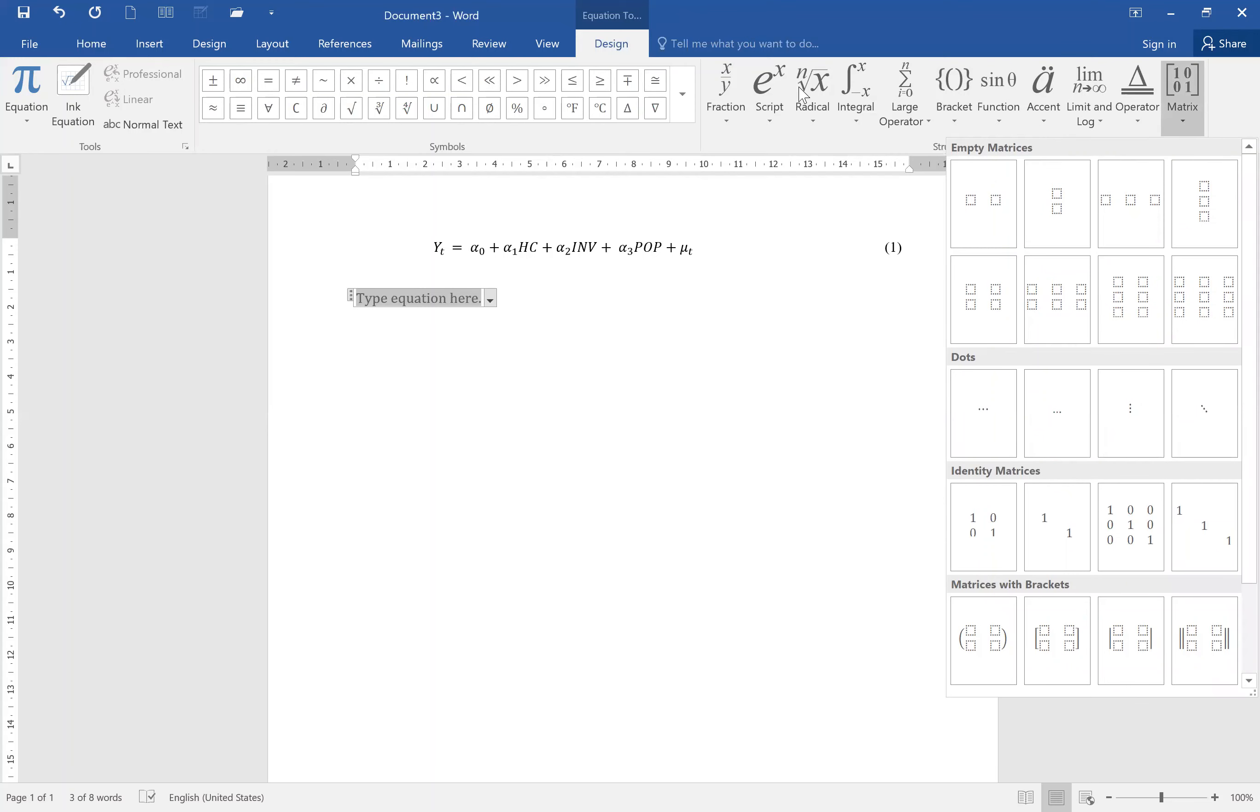
Insert a summation with limits, setting the upper limit to i and the lower limit to j.
click(919, 96)
click(978, 197)
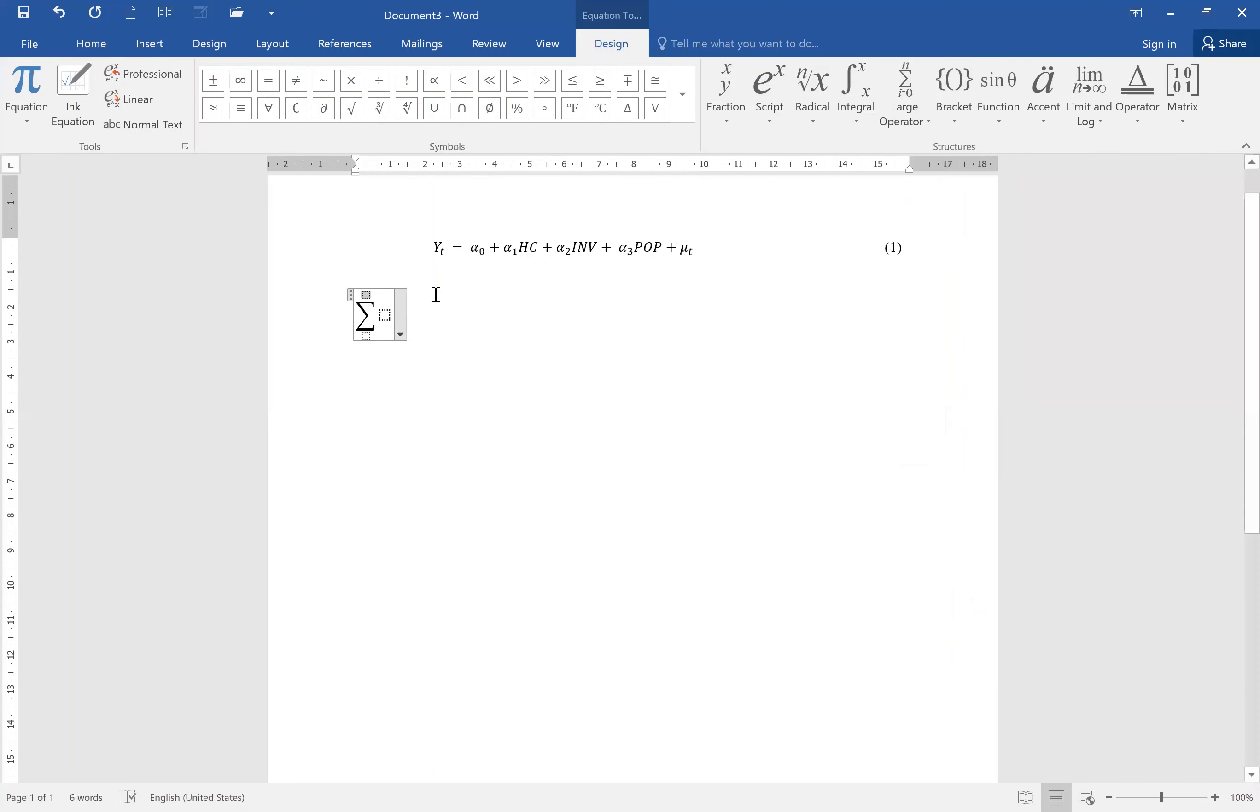
text(i)
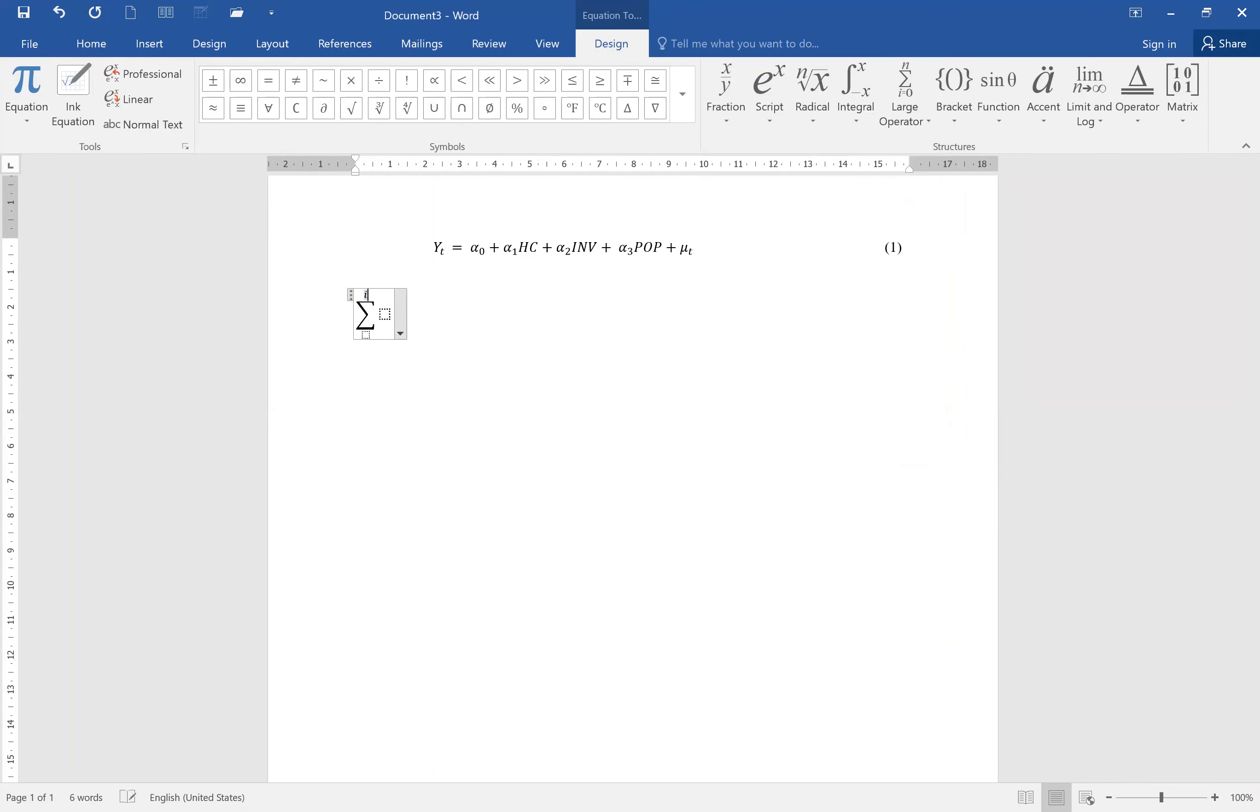
key(Down)
text(j)
key(Right)
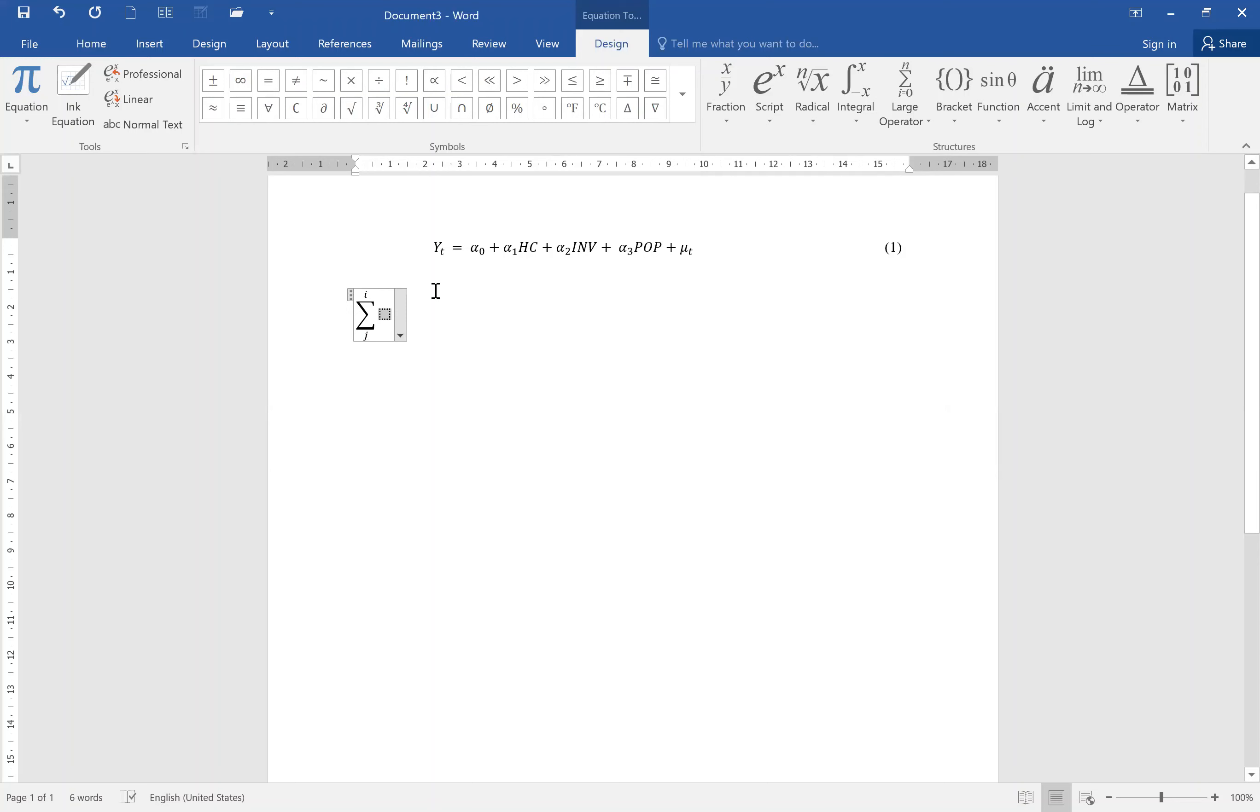
Paste α0 as the summation's body and type Y = in front of the summation.
text(α0)
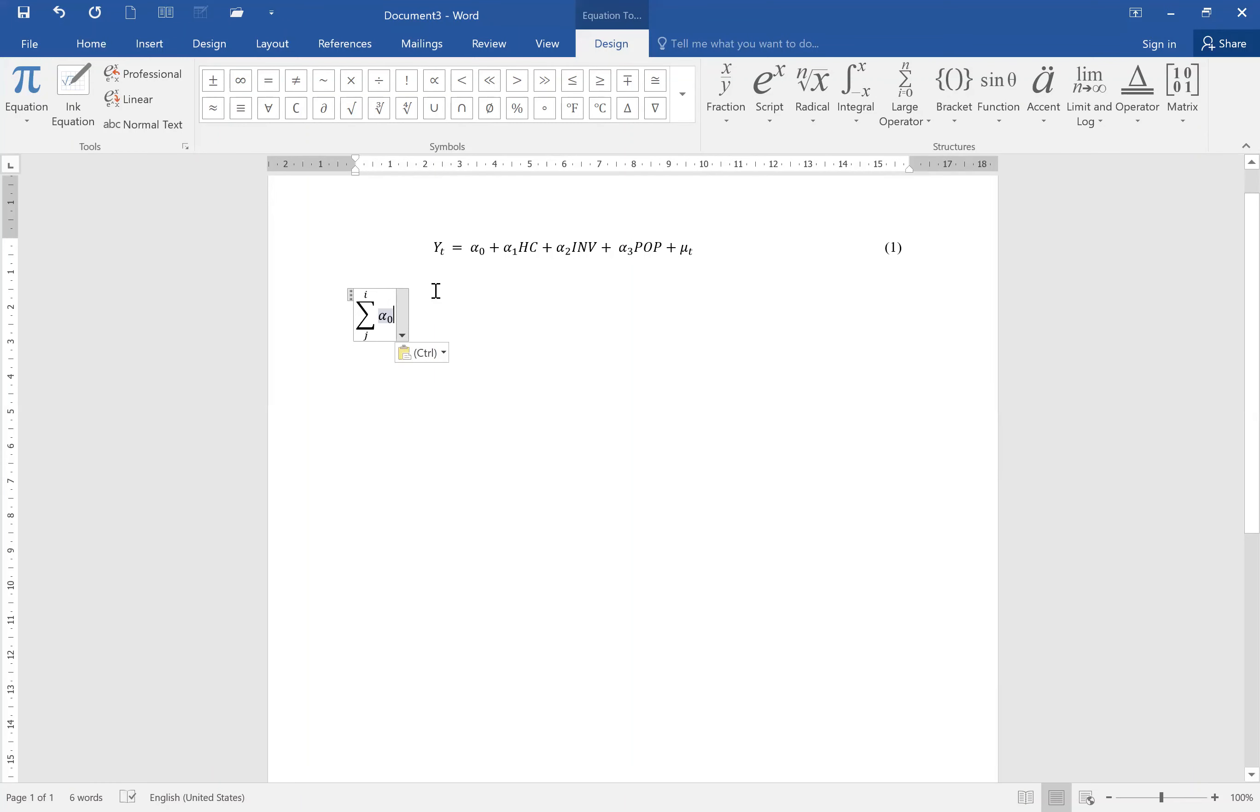
click(475, 372)
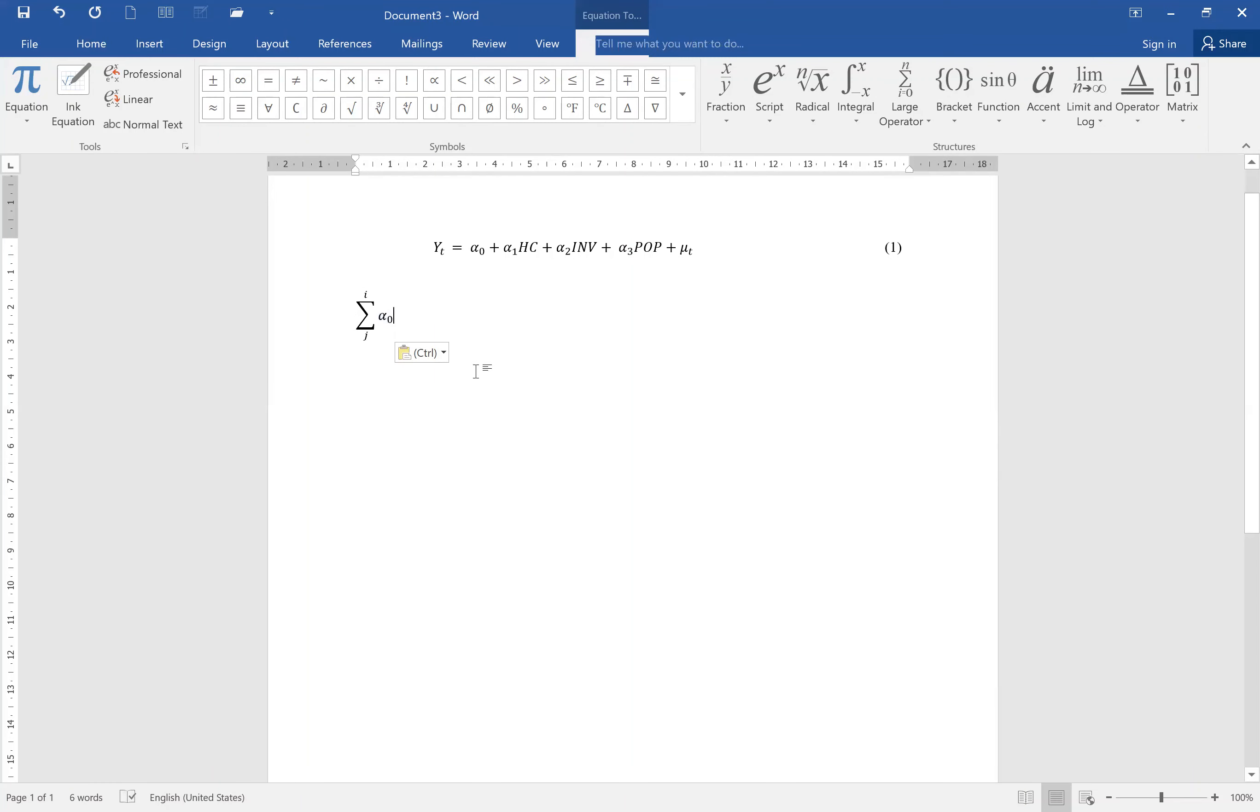
click(379, 317)
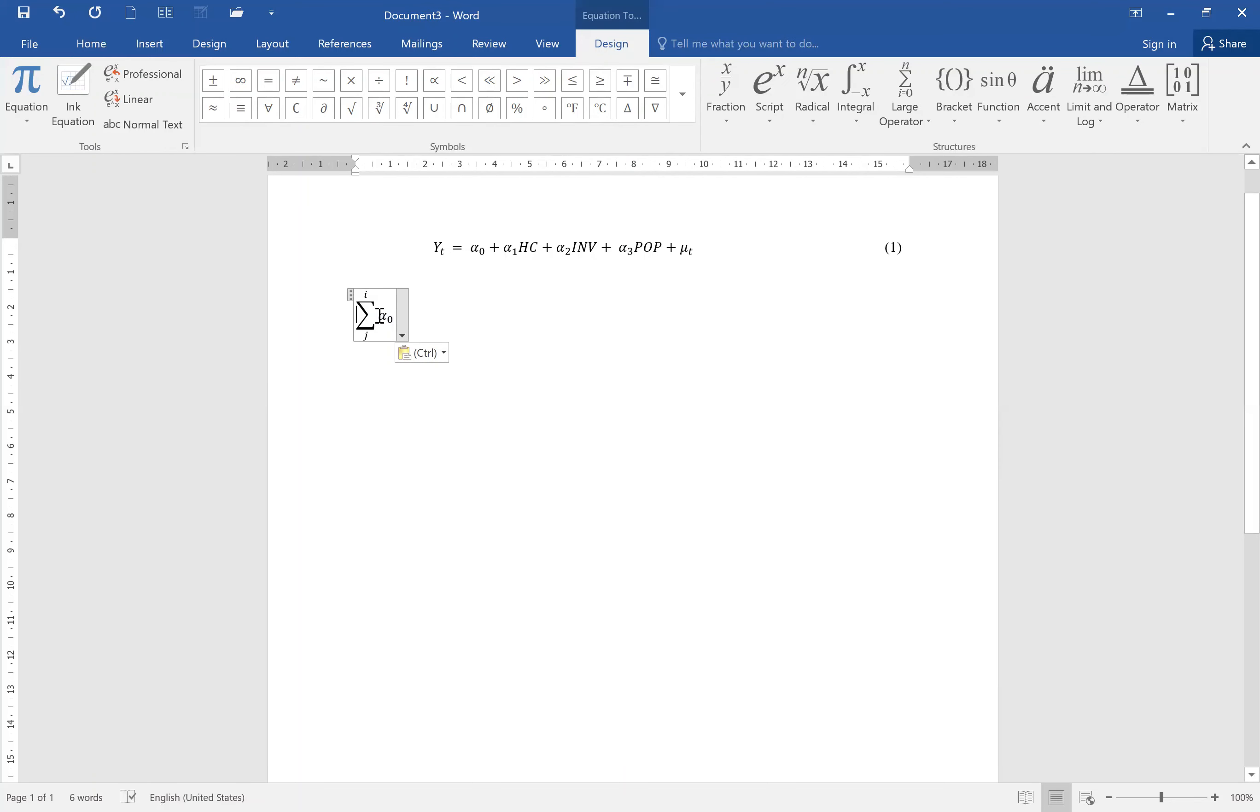
text(Y )
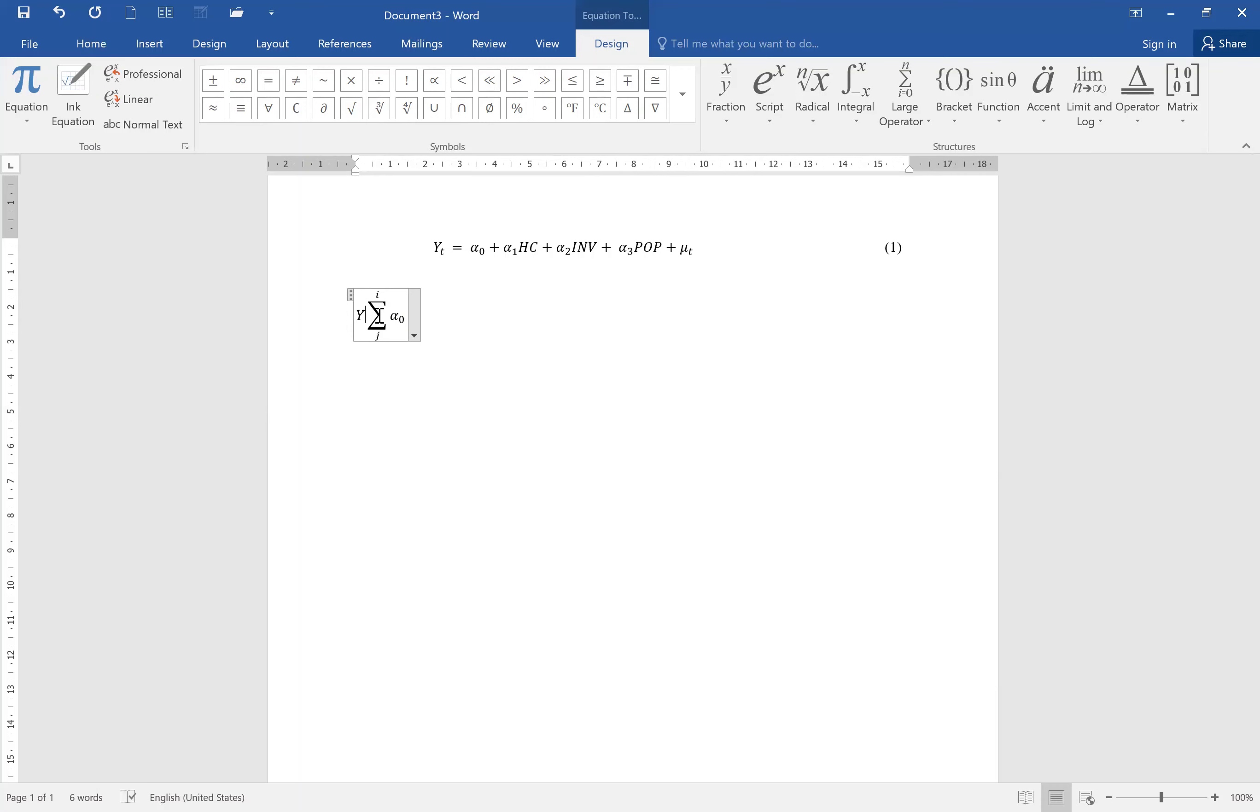
text(=)
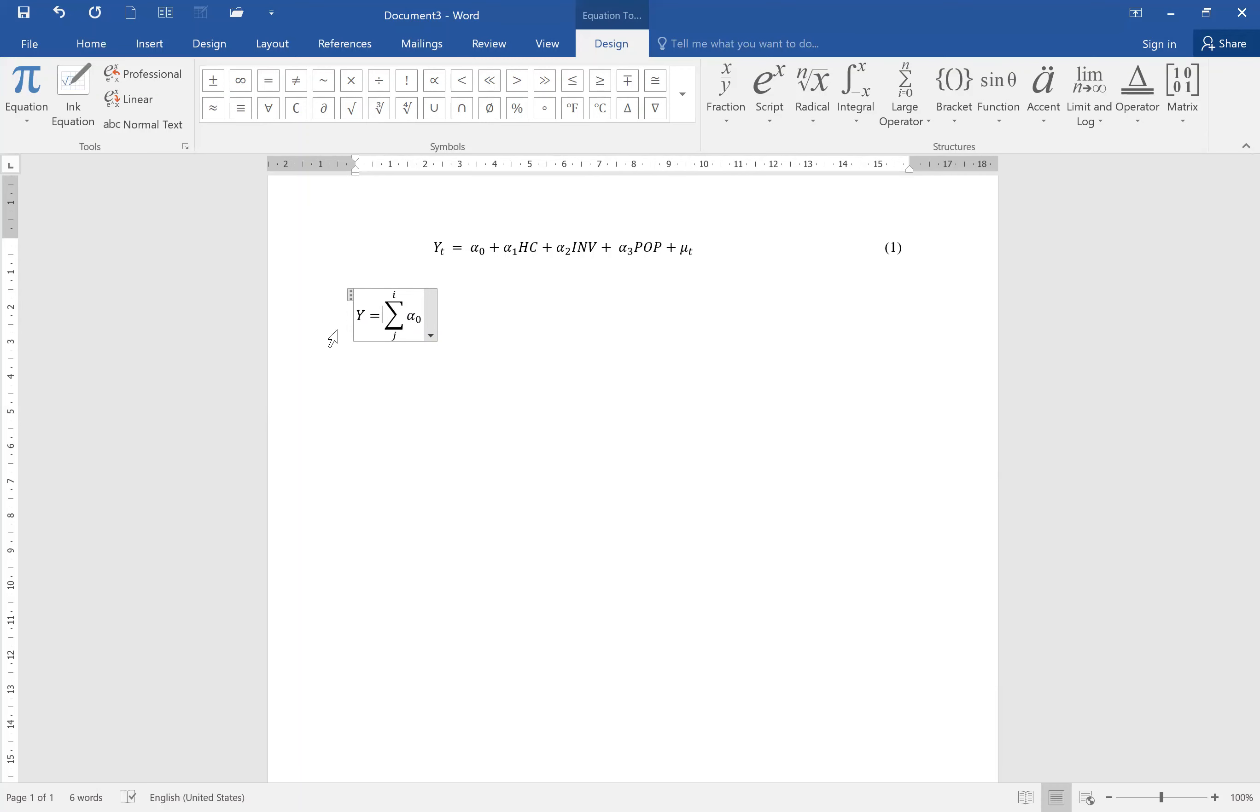
Add two new lines below and insert another blank equation.
click(455, 416)
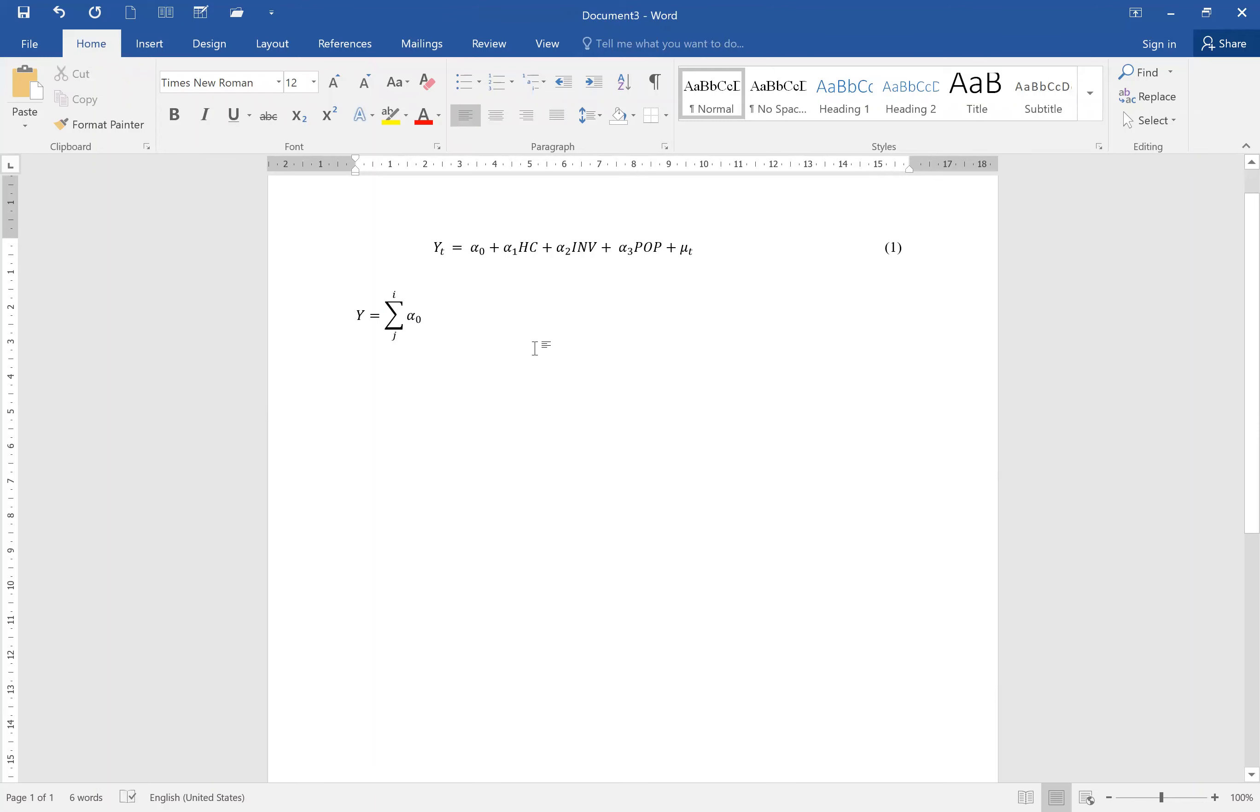
key(Return)
key(Return)
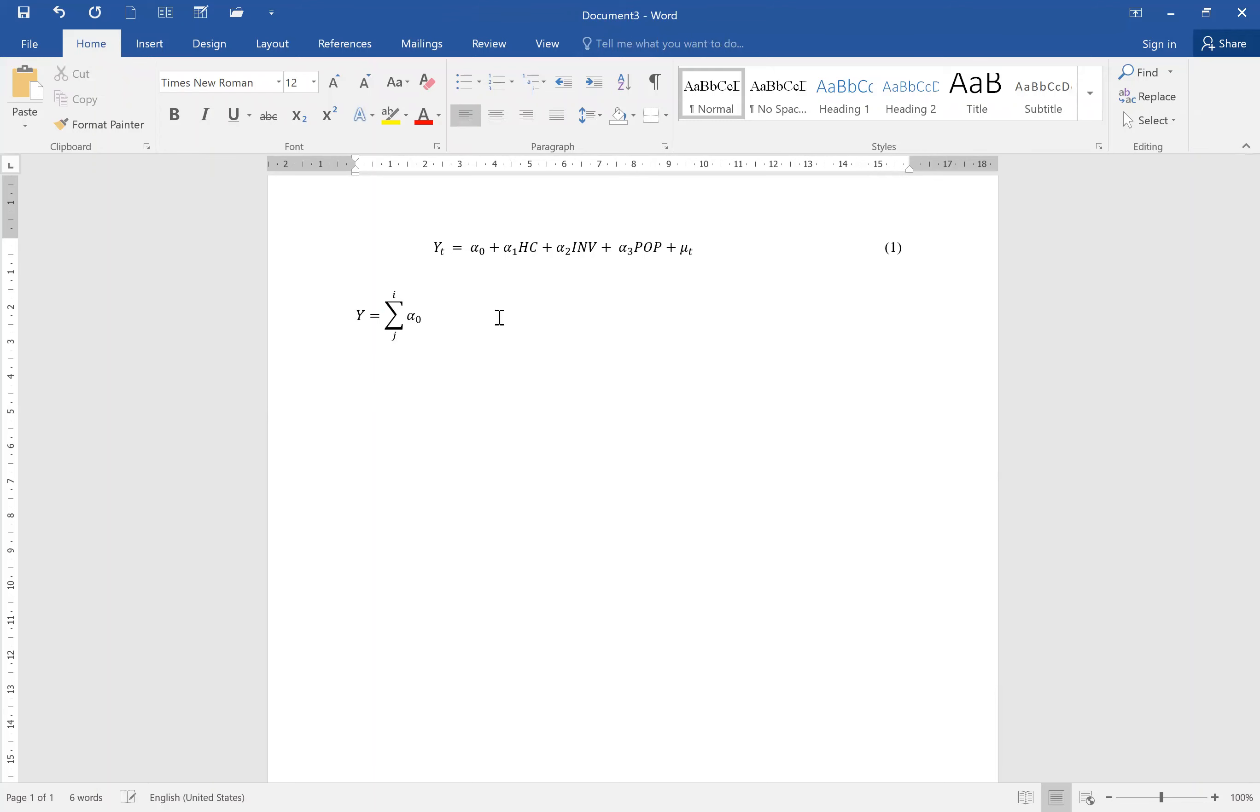
click(157, 47)
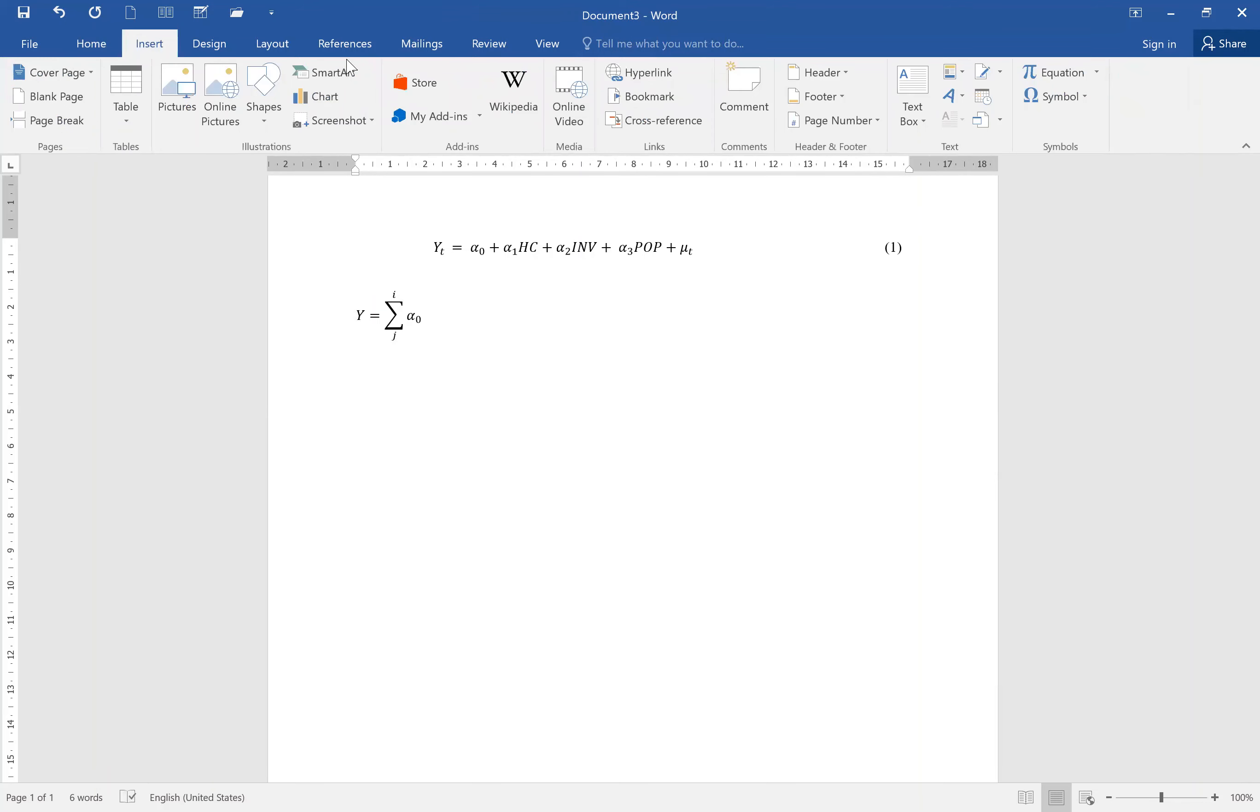
click(1065, 84)
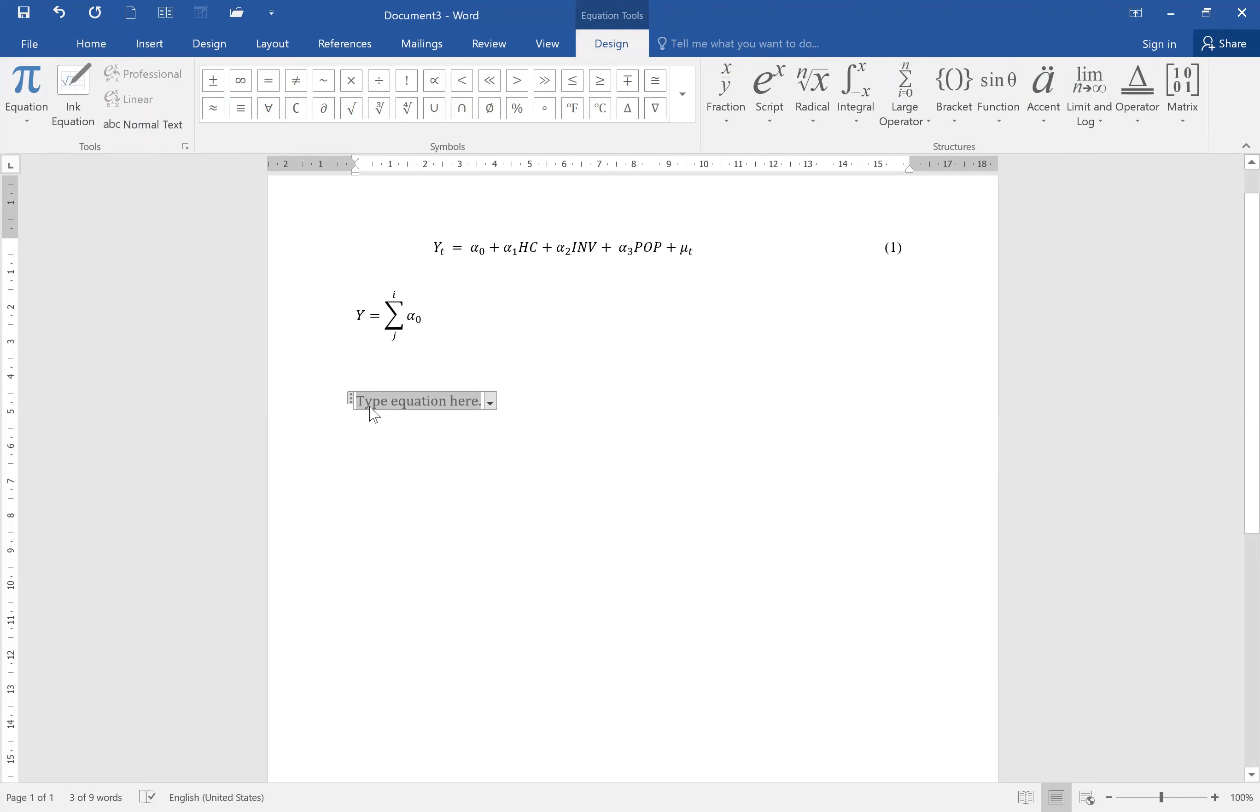
Begin the third equation with HP carrying the subscript it, followed by an equals sign.
text(HP)
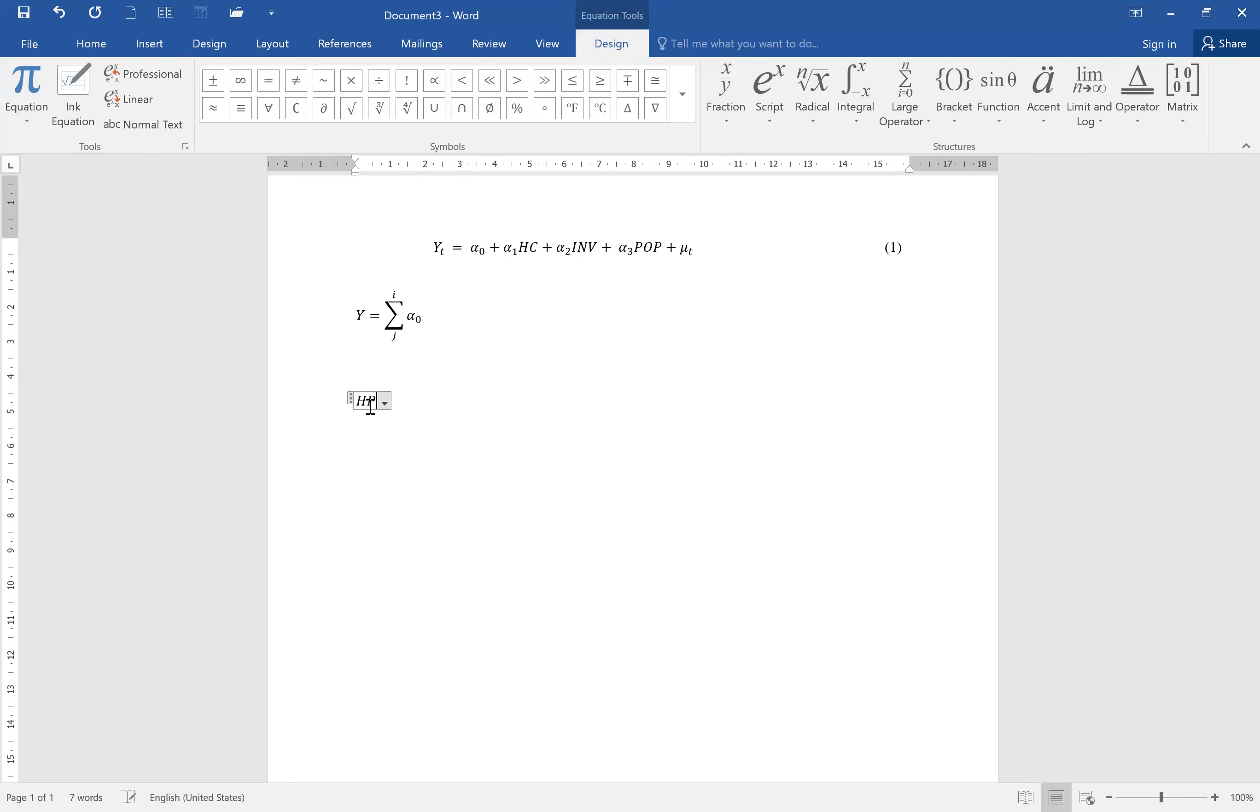
text( =)
drag(370, 406, 375, 405)
click(772, 98)
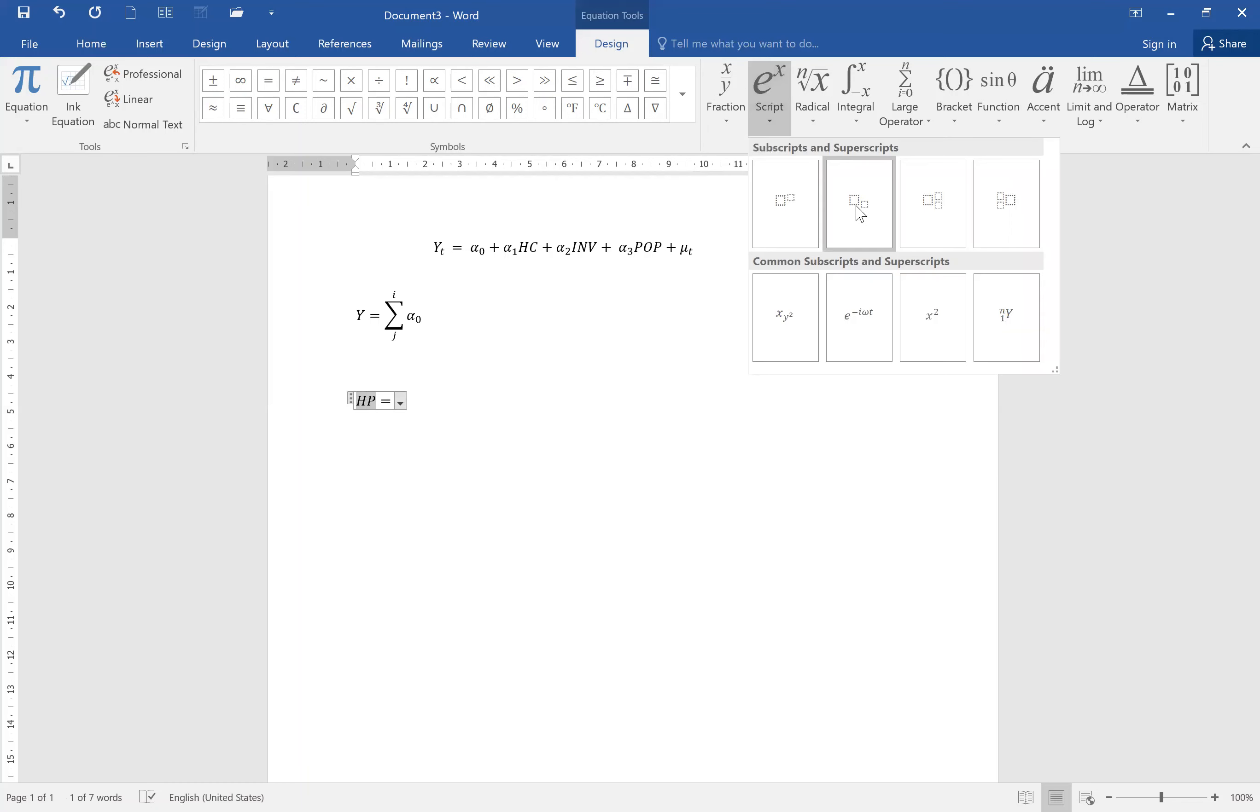
click(860, 214)
click(387, 404)
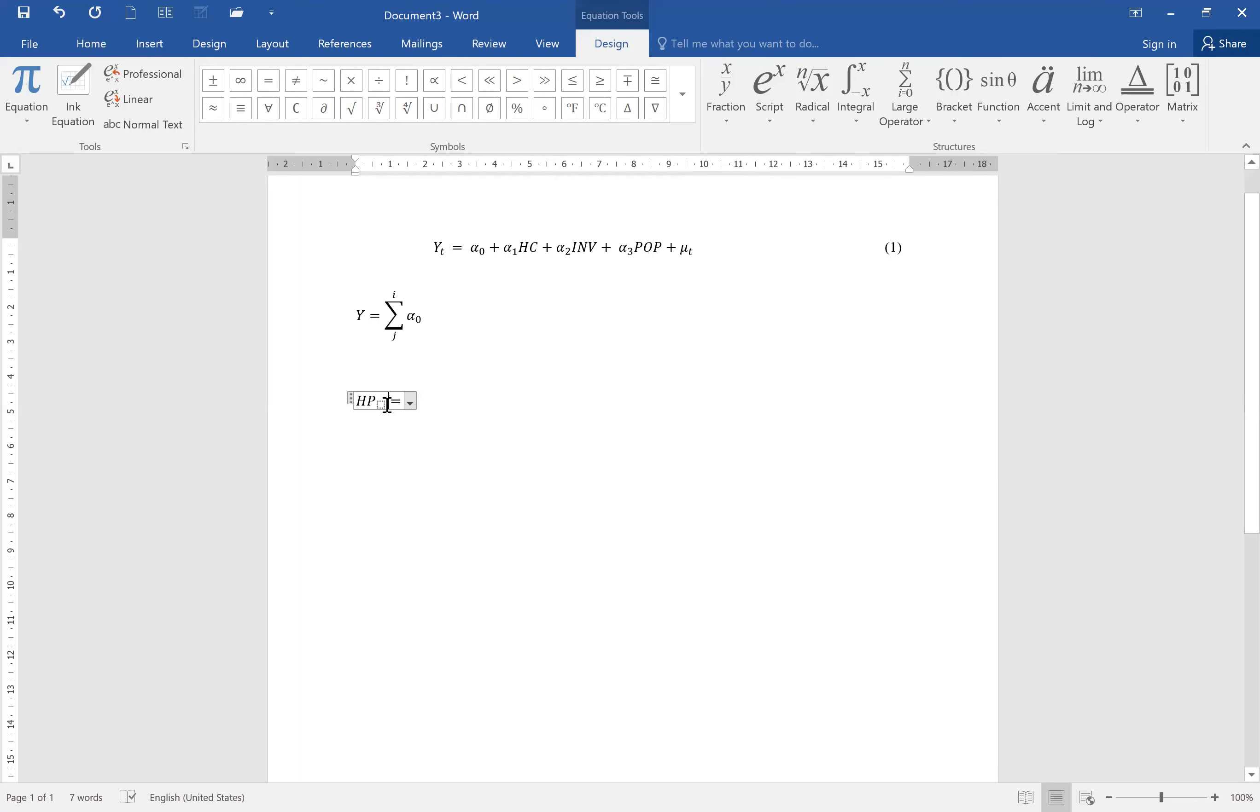
text(it)
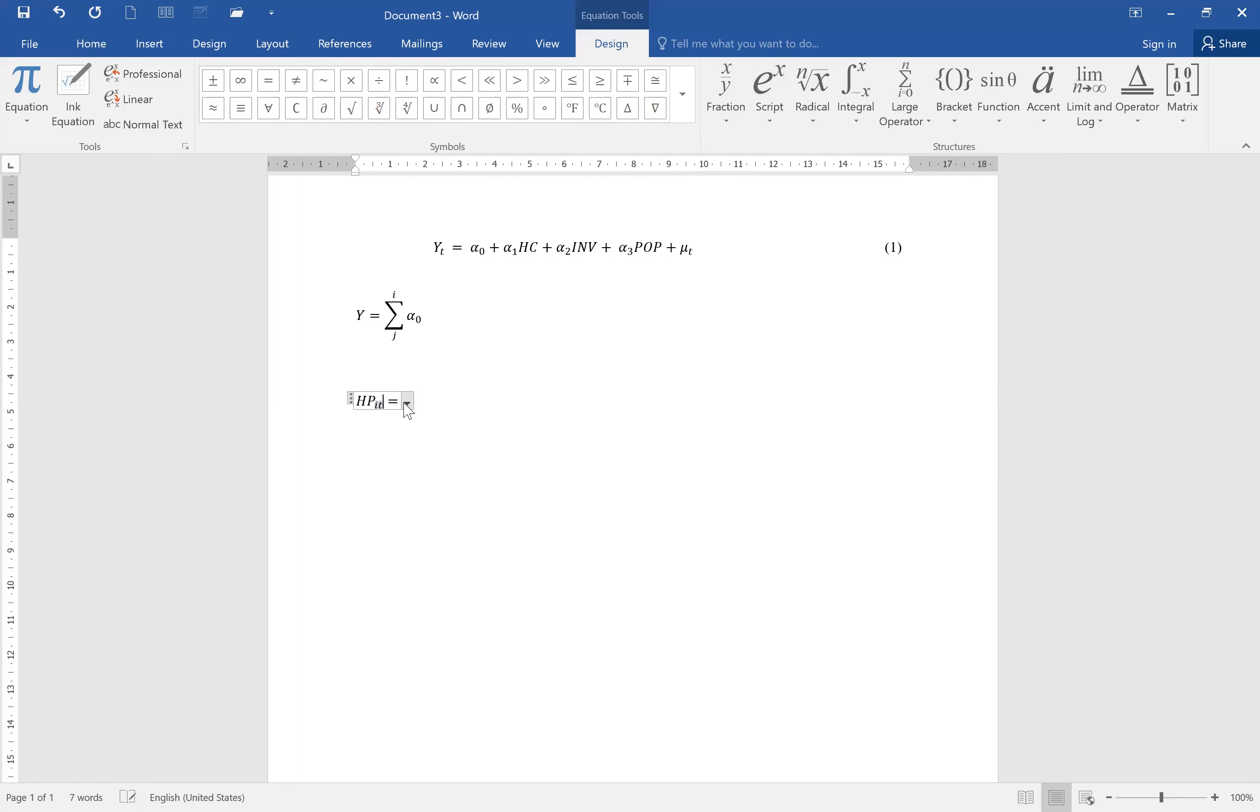
click(404, 403)
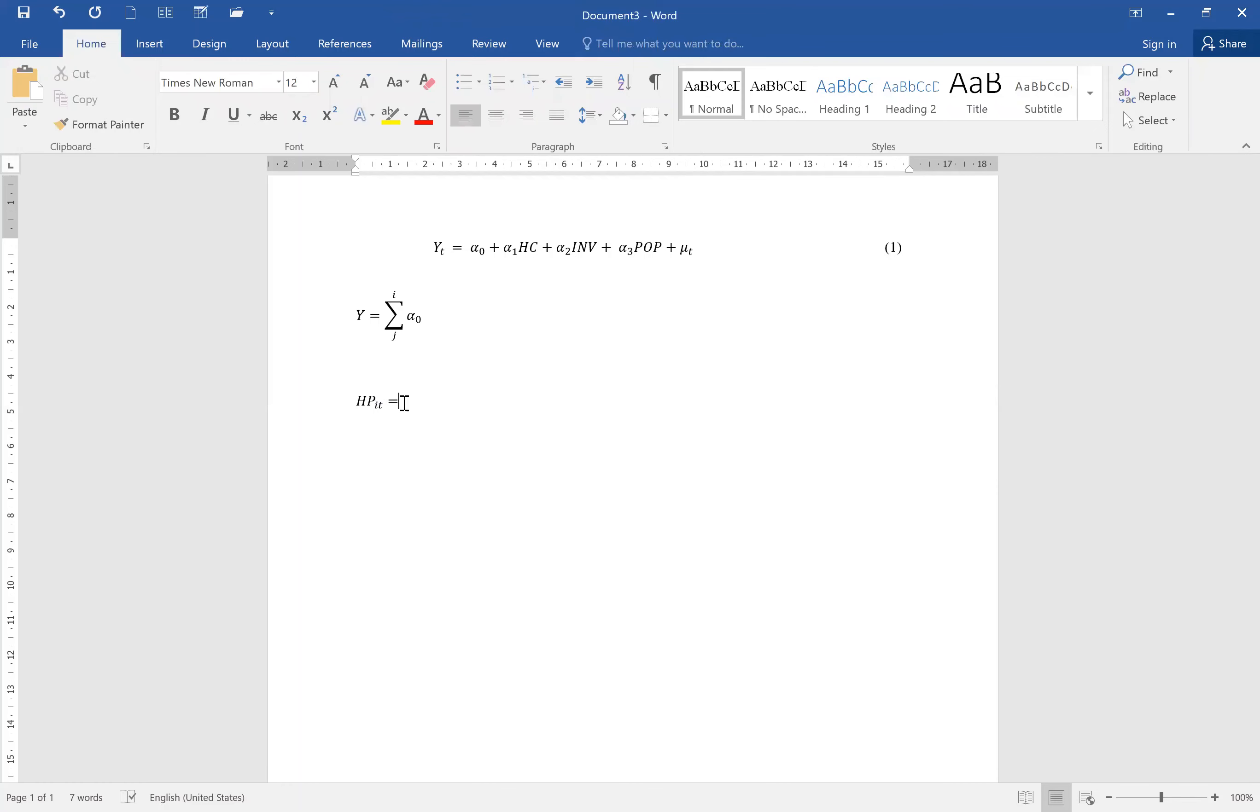
Append α0 + α1 by pasting the alpha term twice and changing the second subscript to 1.
click(404, 403)
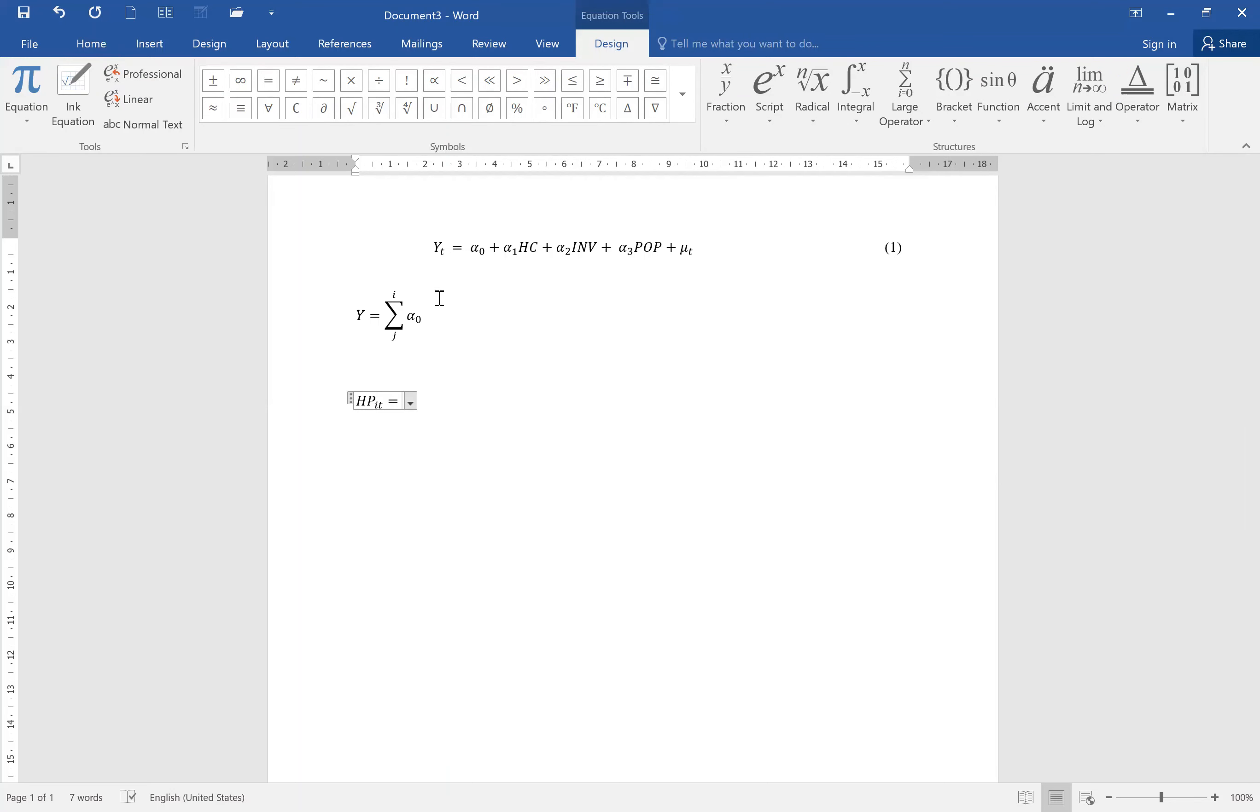
text(α0)
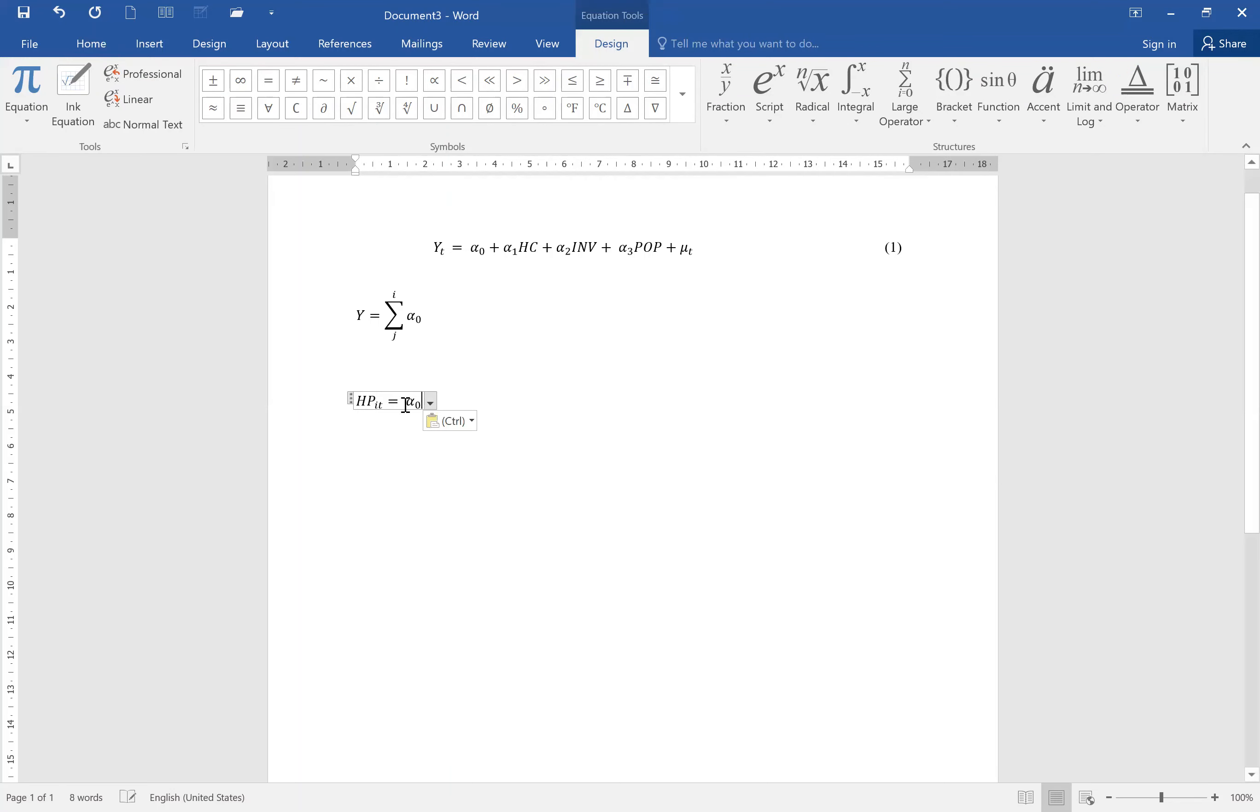
text(+)
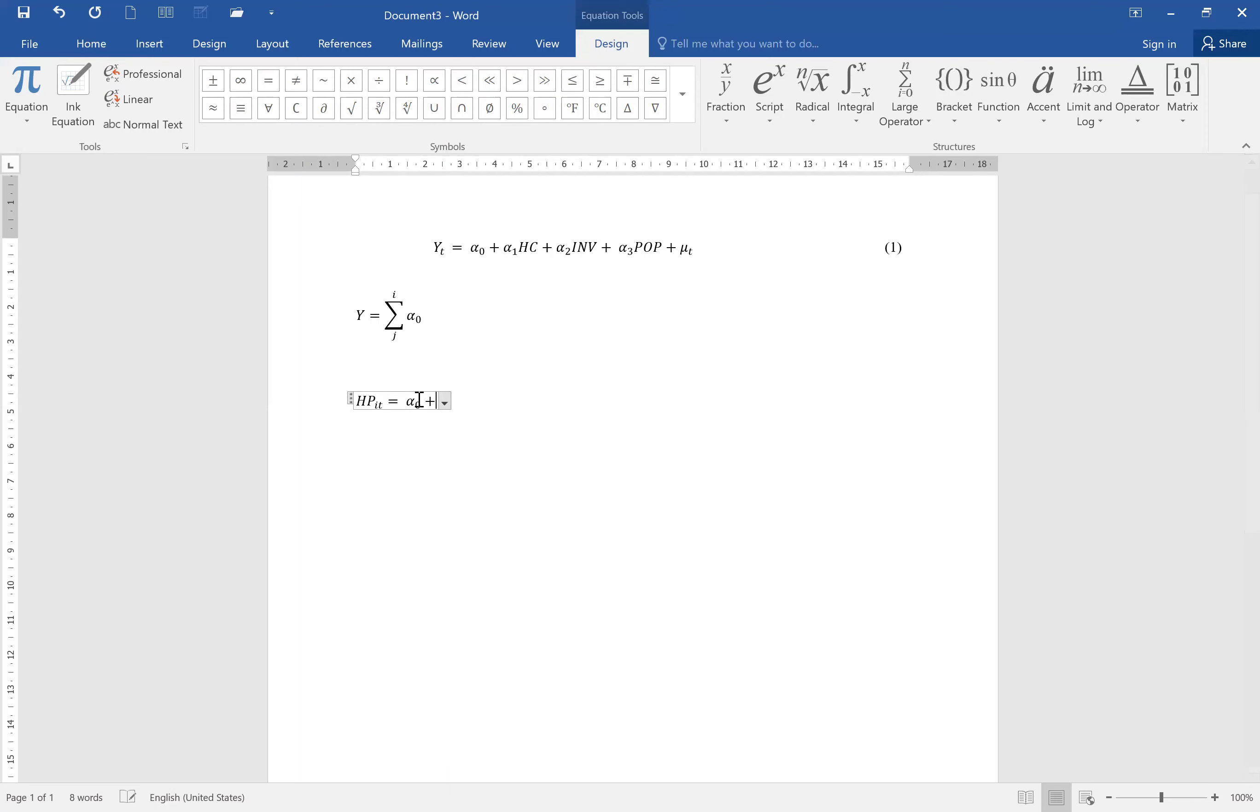
text(α0)
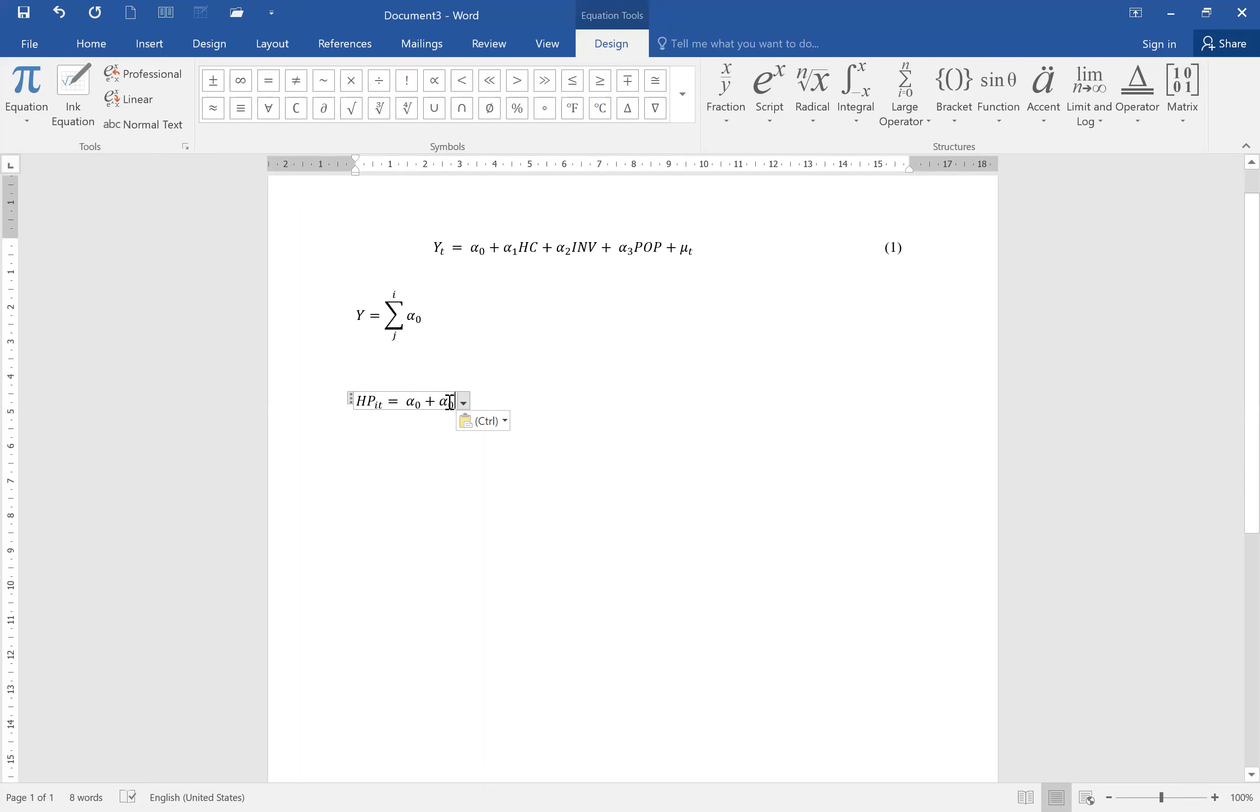
drag(457, 402, 439, 402)
key(ctrl+c)
click(454, 404)
text(1)
key(Delete)
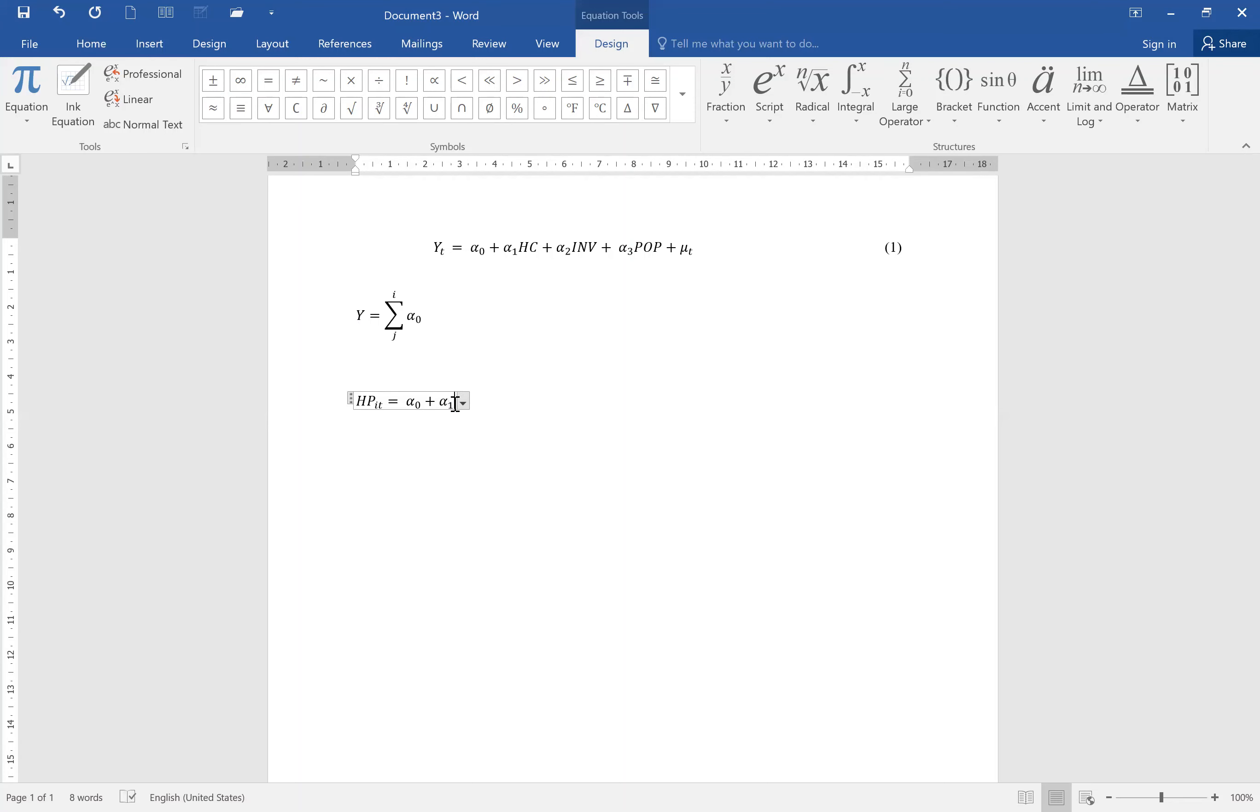
Append LOAN + α2Inter, fixing the pasted alpha's subscript to 2.
text(LOAN +)
key(ctrl+v)
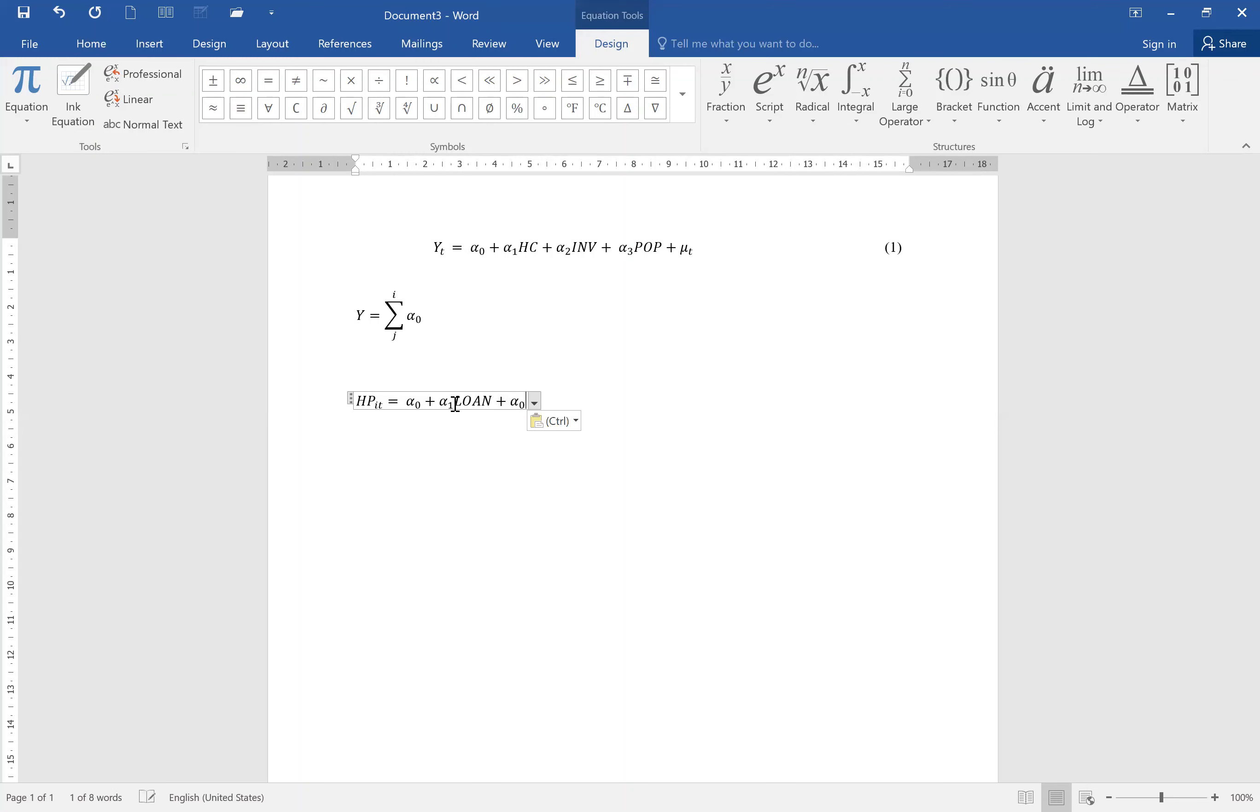
text(2)
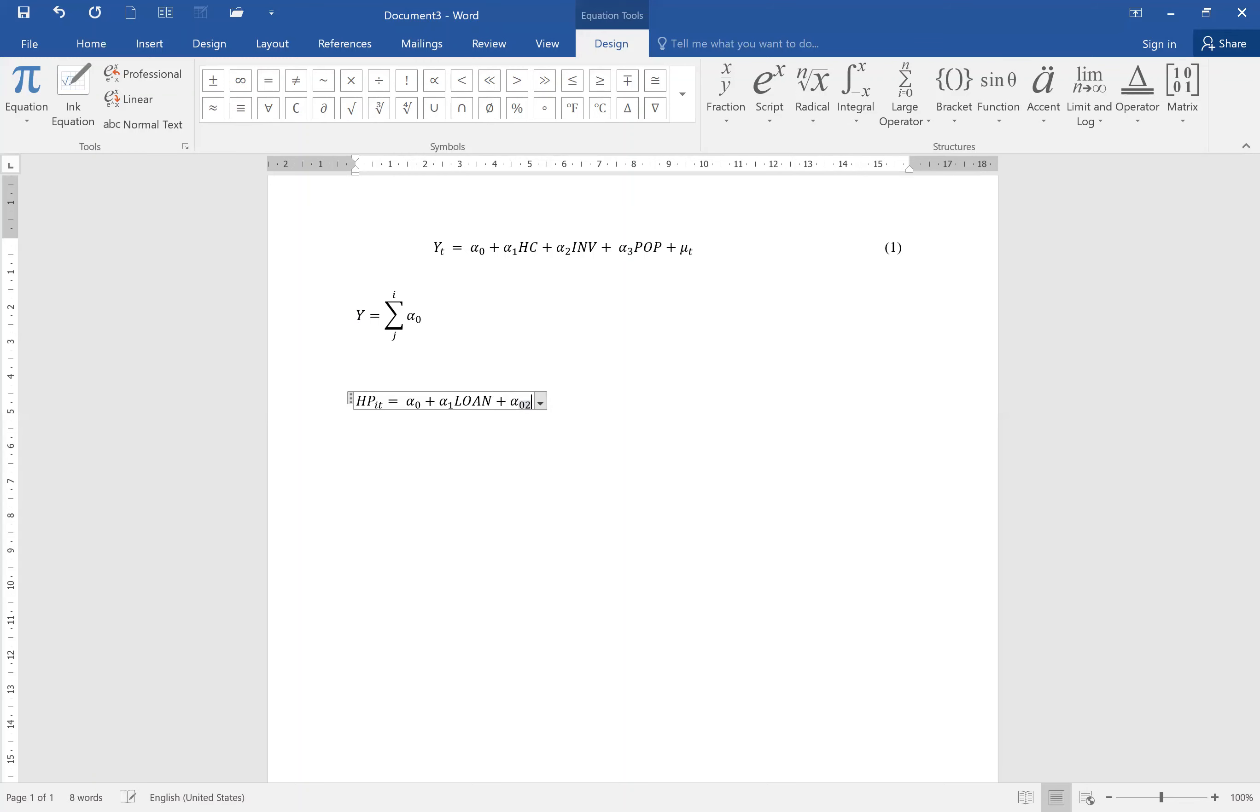
key(BackSpace)
key(BackSpace)
text(2)
key(Right)
text(Inter)
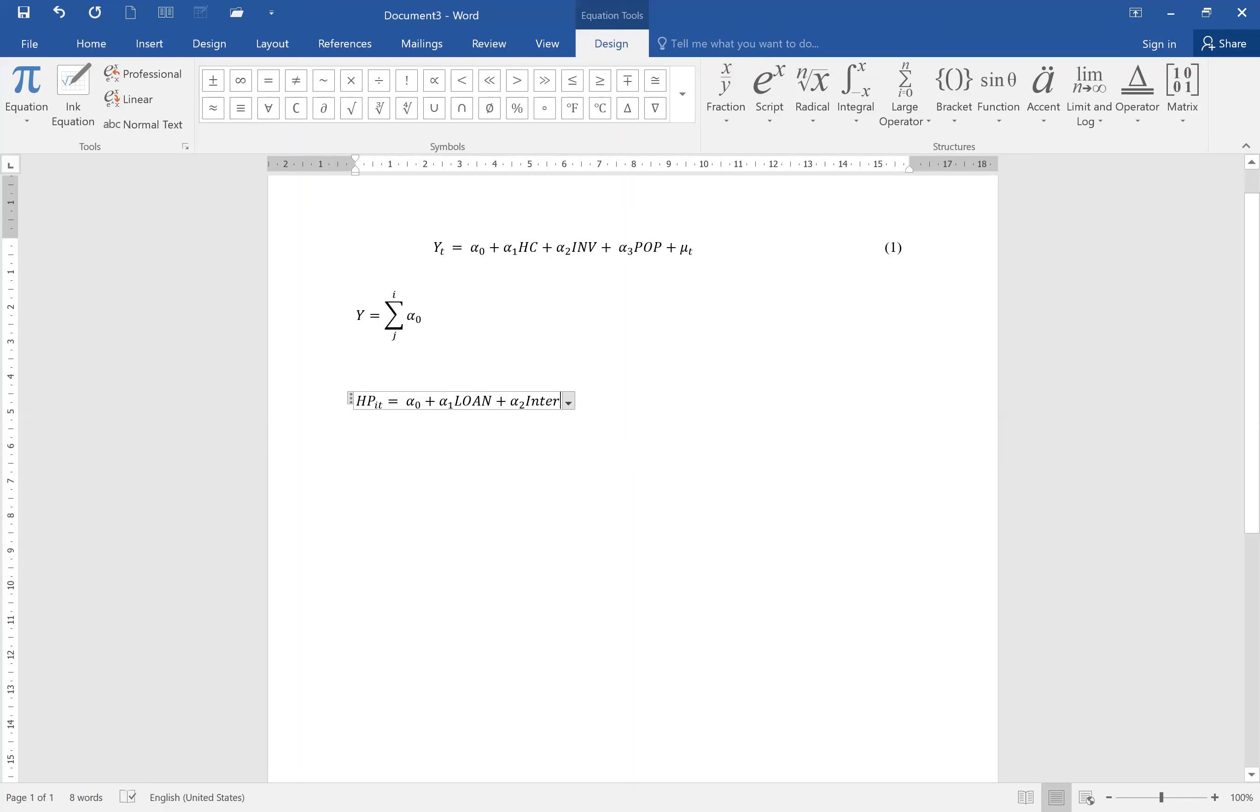
Append + μ with subscript t as the error term using the μ symbol.
text(+)
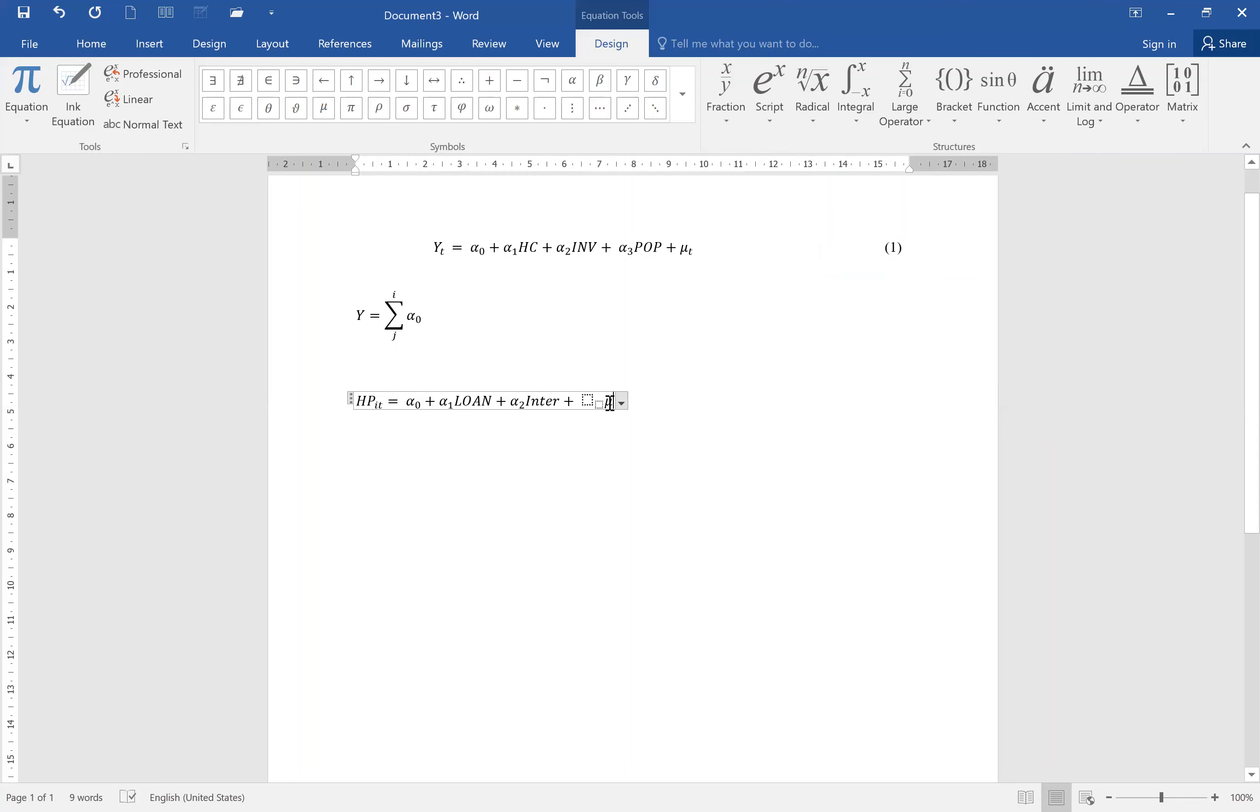
key(BackSpace)
click(322, 110)
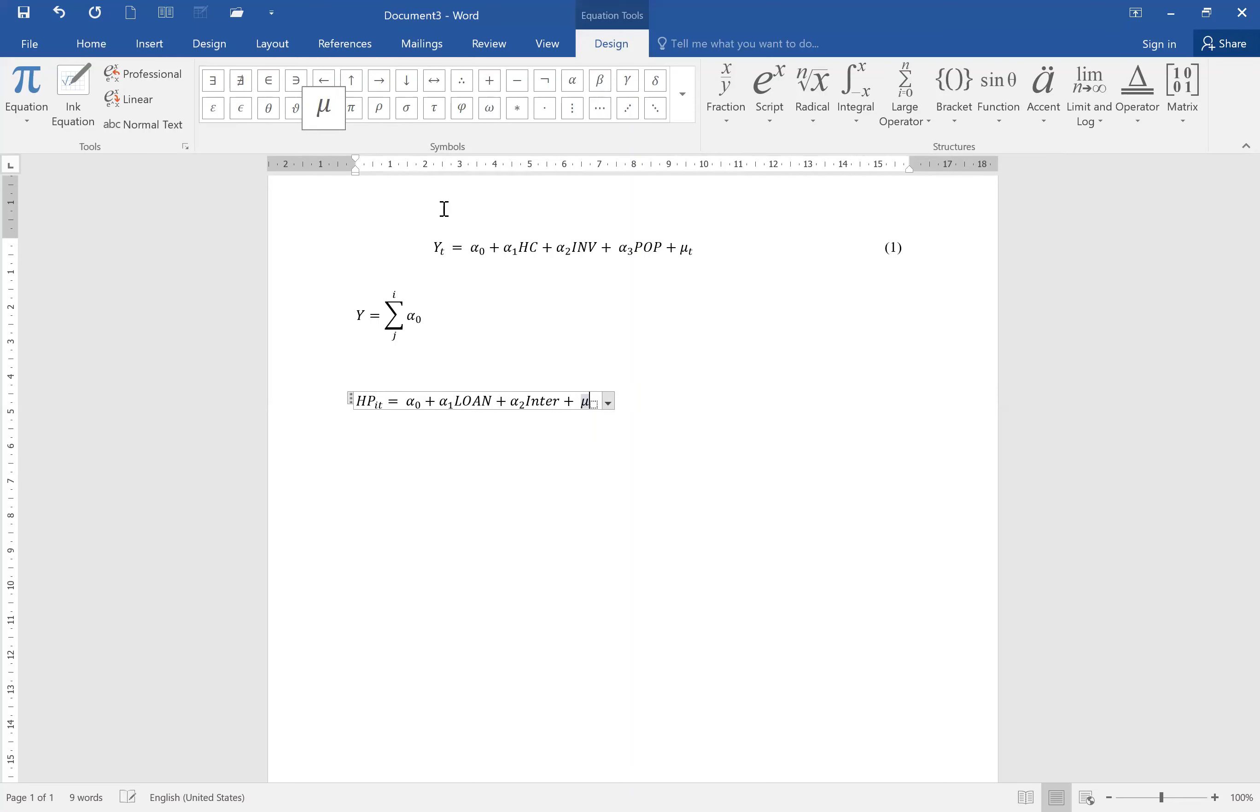
text(t)
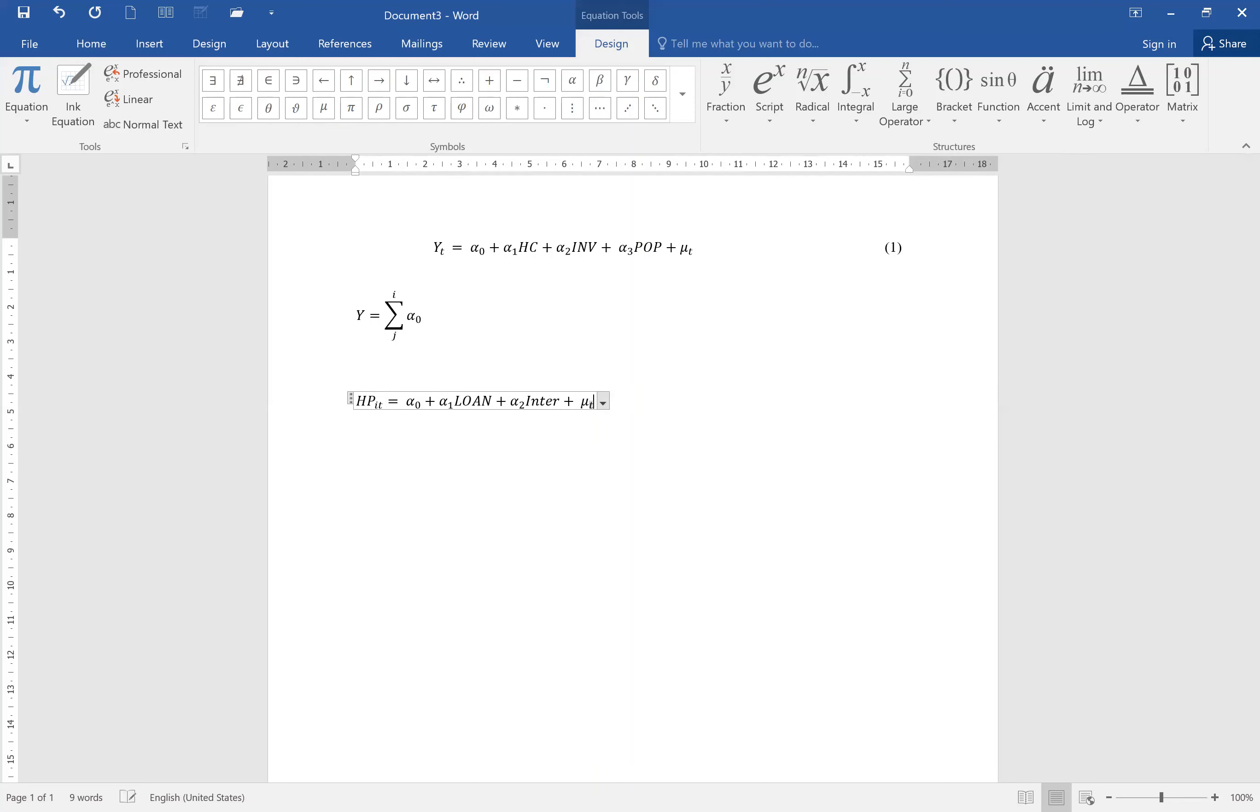
Change the error term's subscript to it.
click(786, 404)
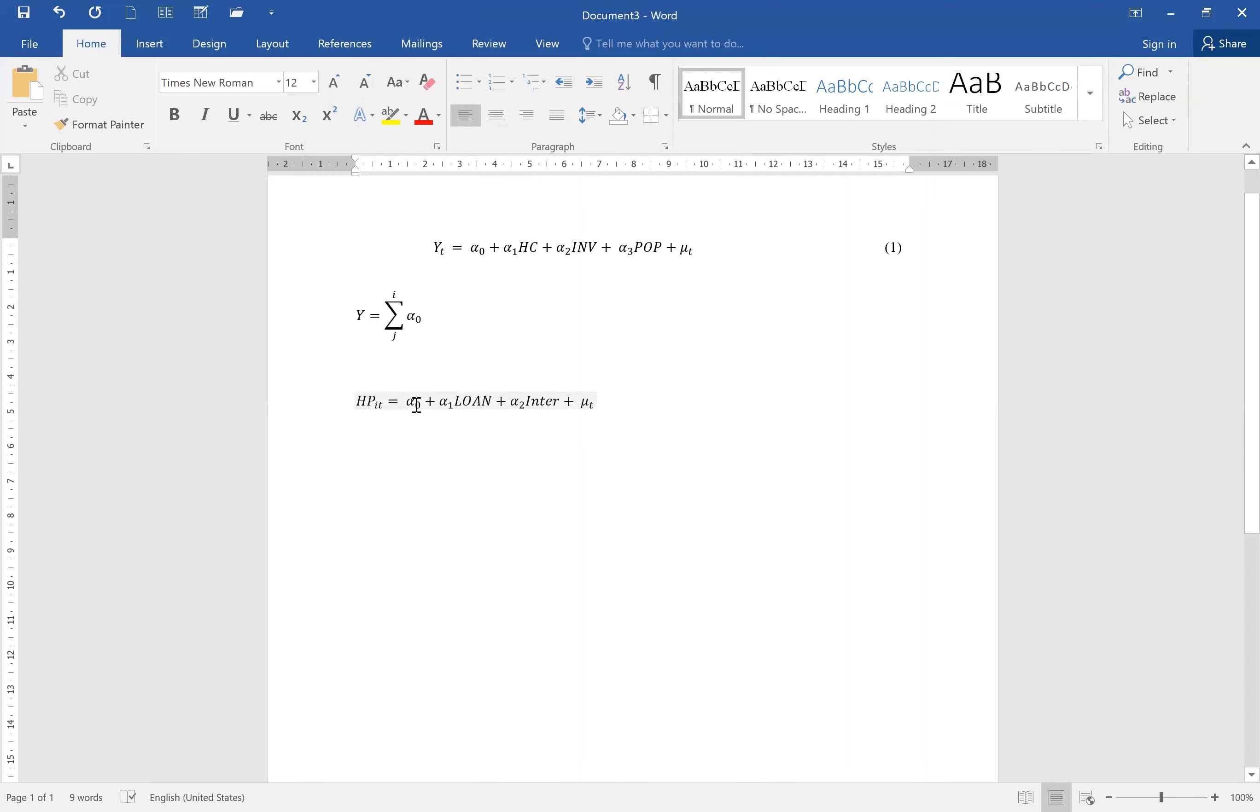
click(594, 406)
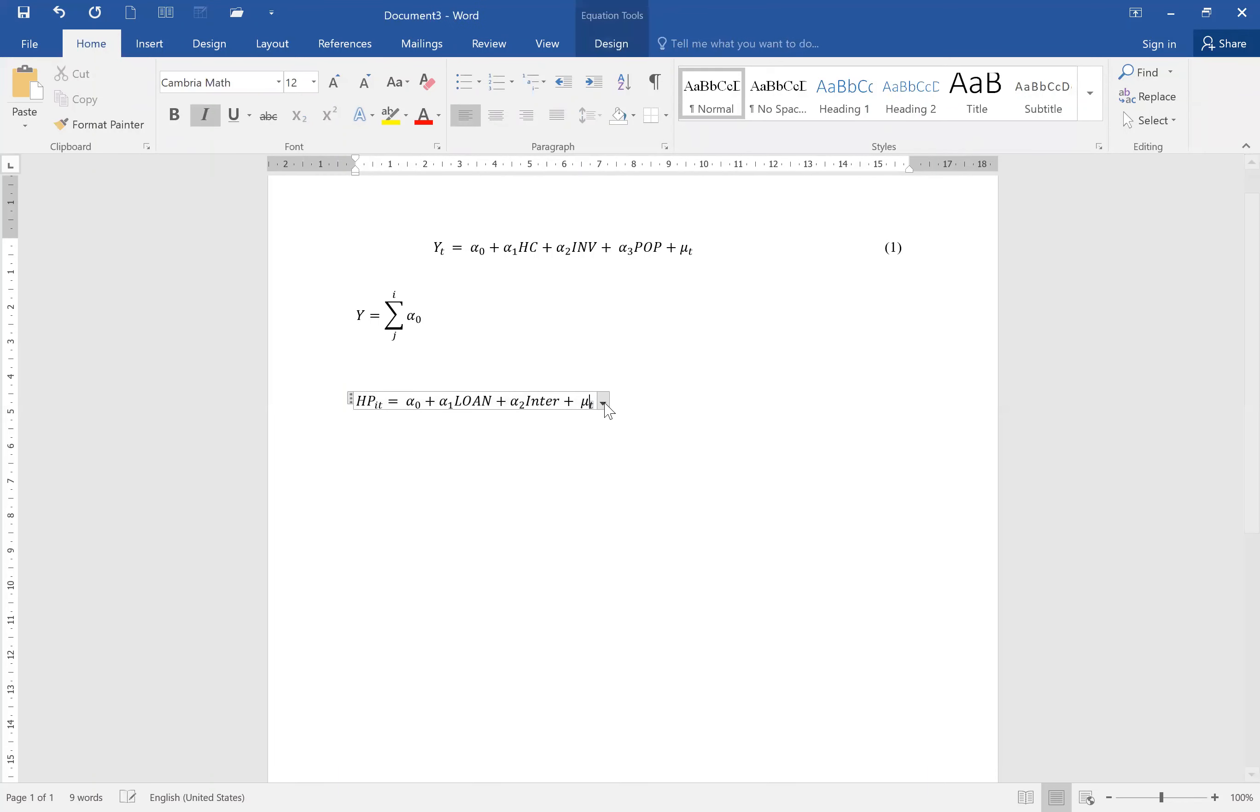
text(i)
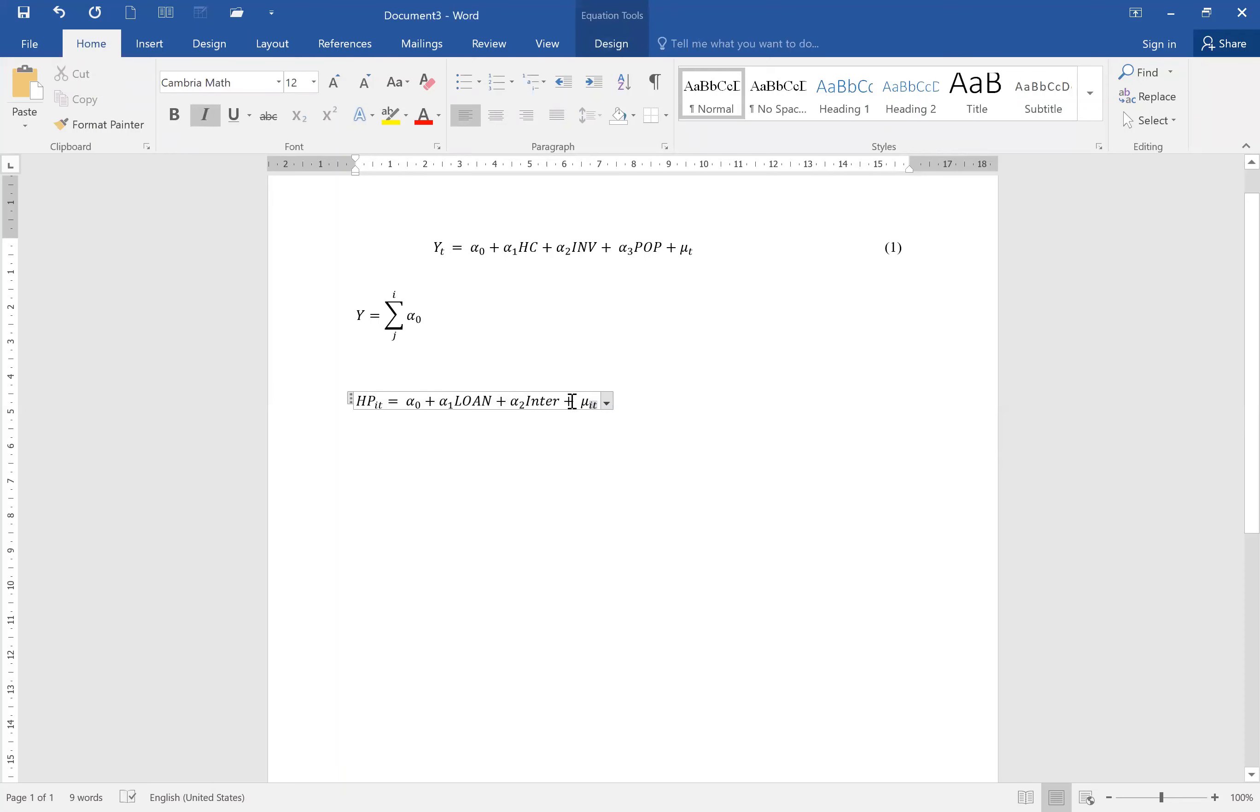
Give the Inter term the subscript it using a subscript structure.
drag(561, 401, 526, 400)
click(723, 400)
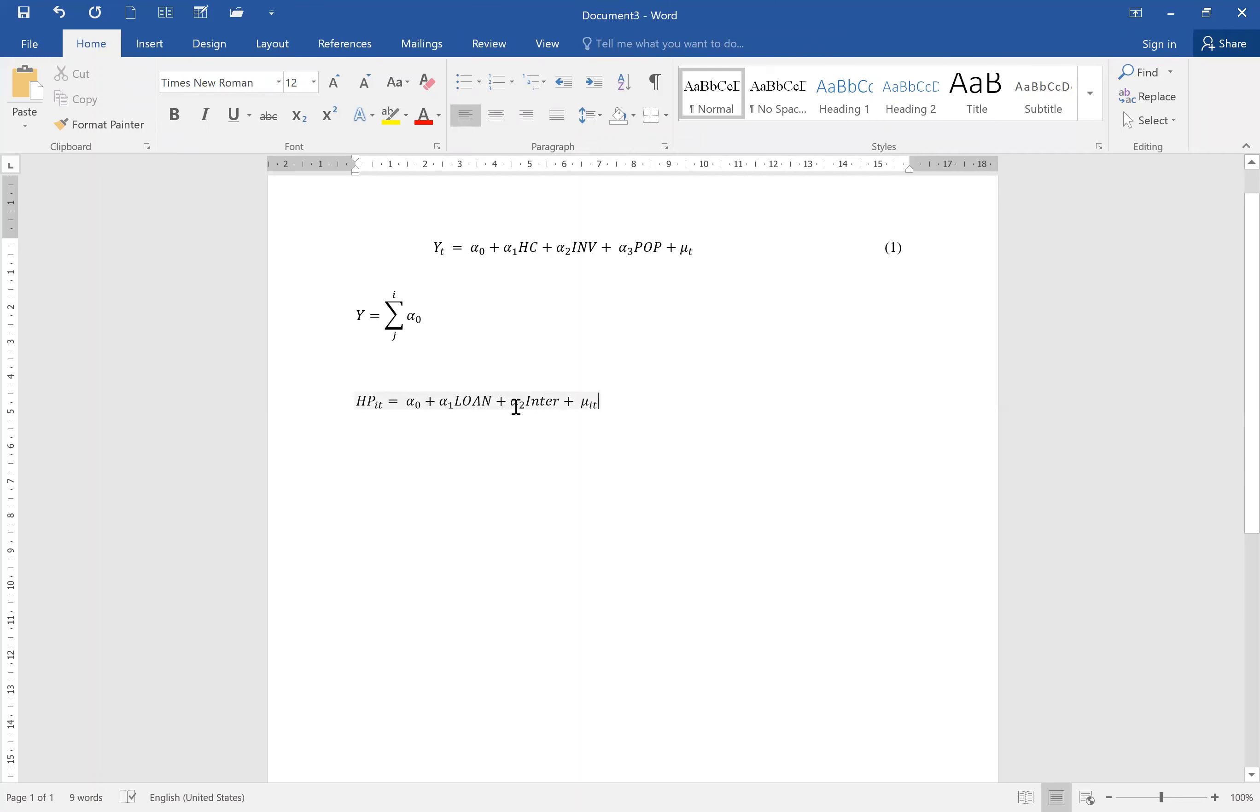
click(526, 403)
drag(550, 407, 559, 409)
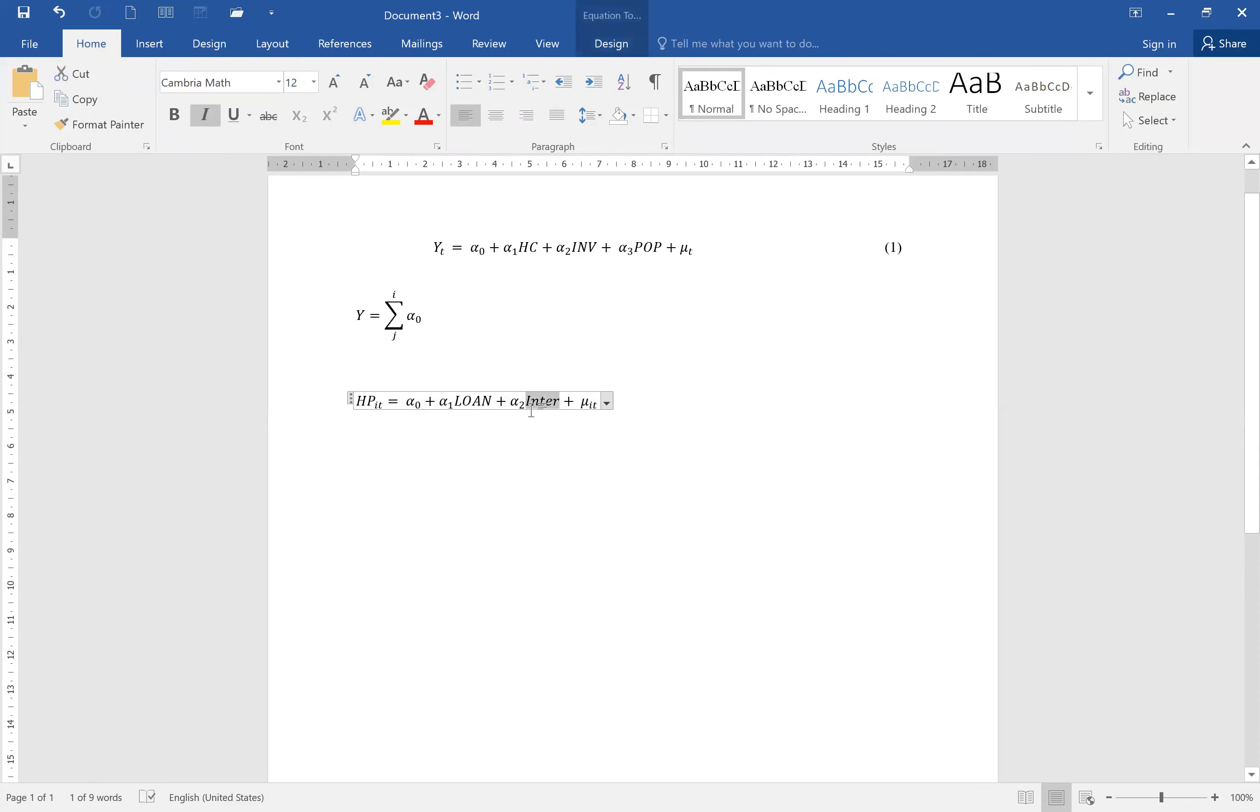
click(169, 48)
click(1037, 85)
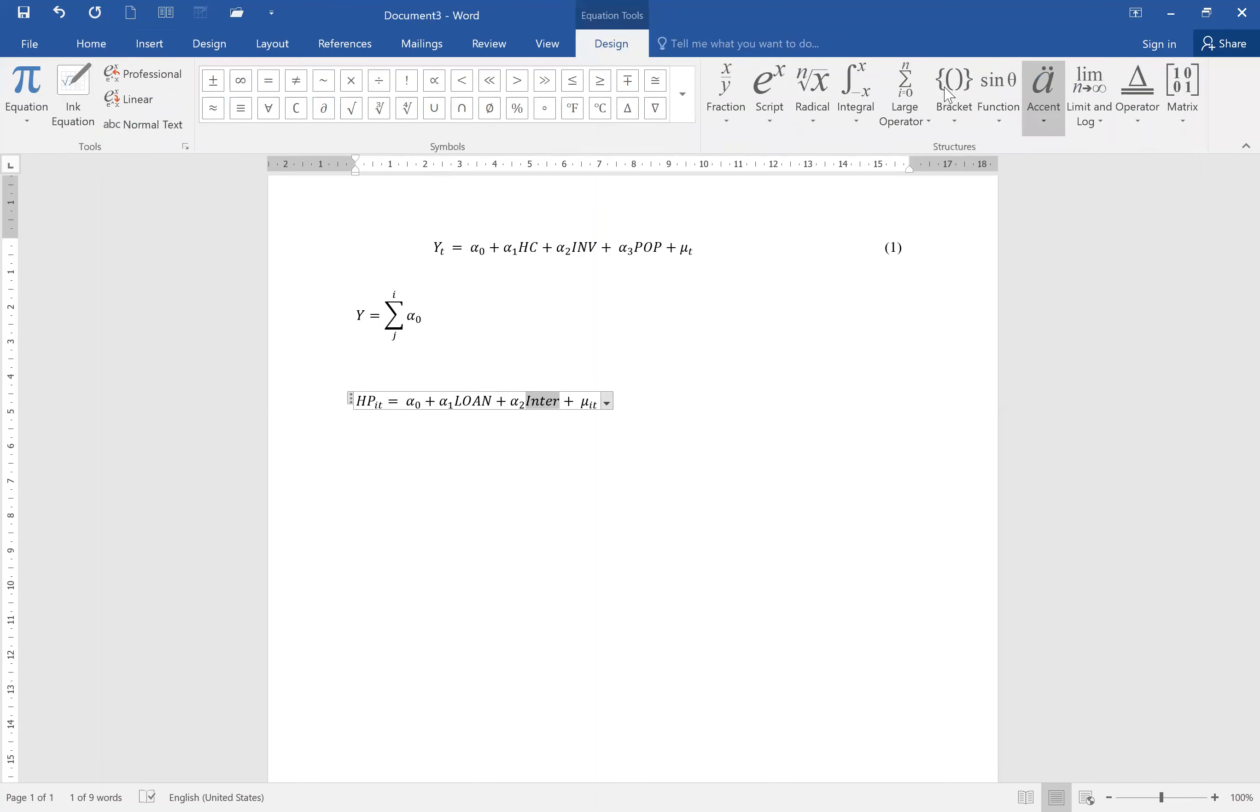
click(769, 93)
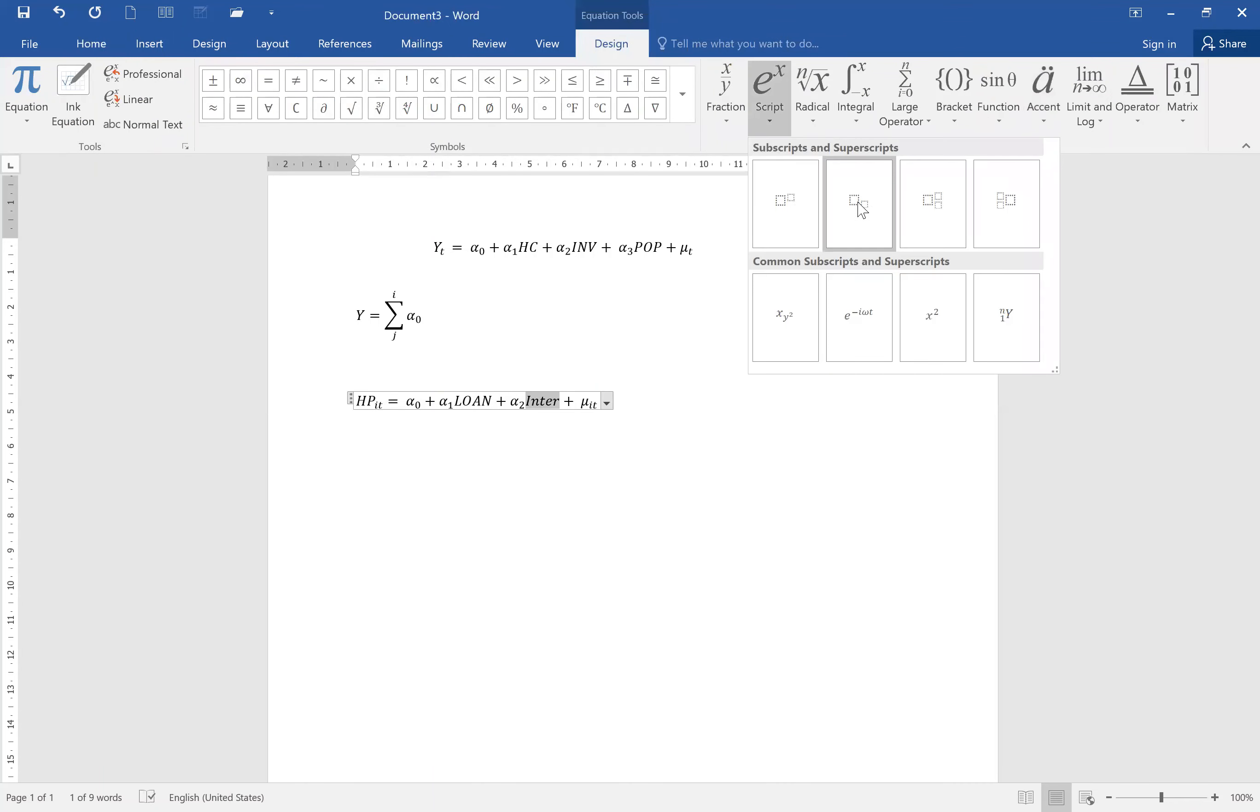
click(857, 204)
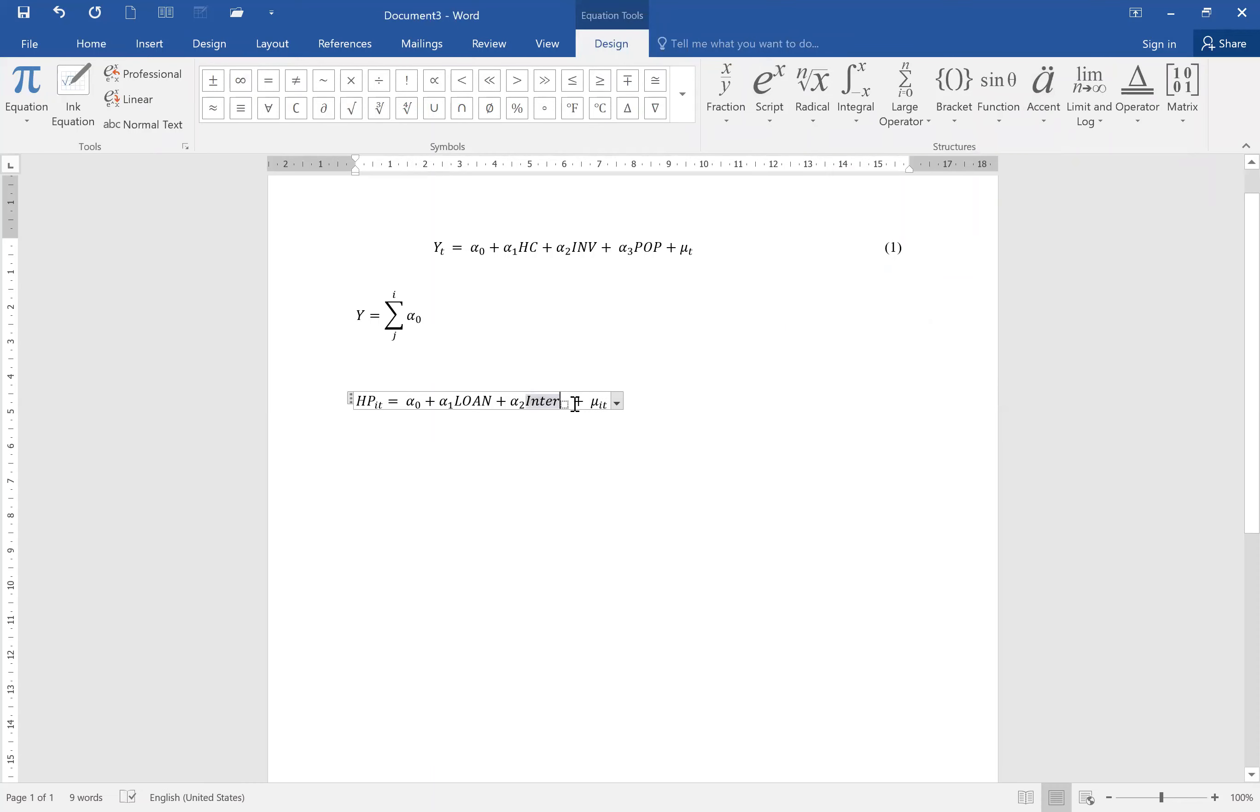
key(Right)
text(it)
Give the LOAN term the subscript it and leave the equation.
drag(459, 400, 491, 413)
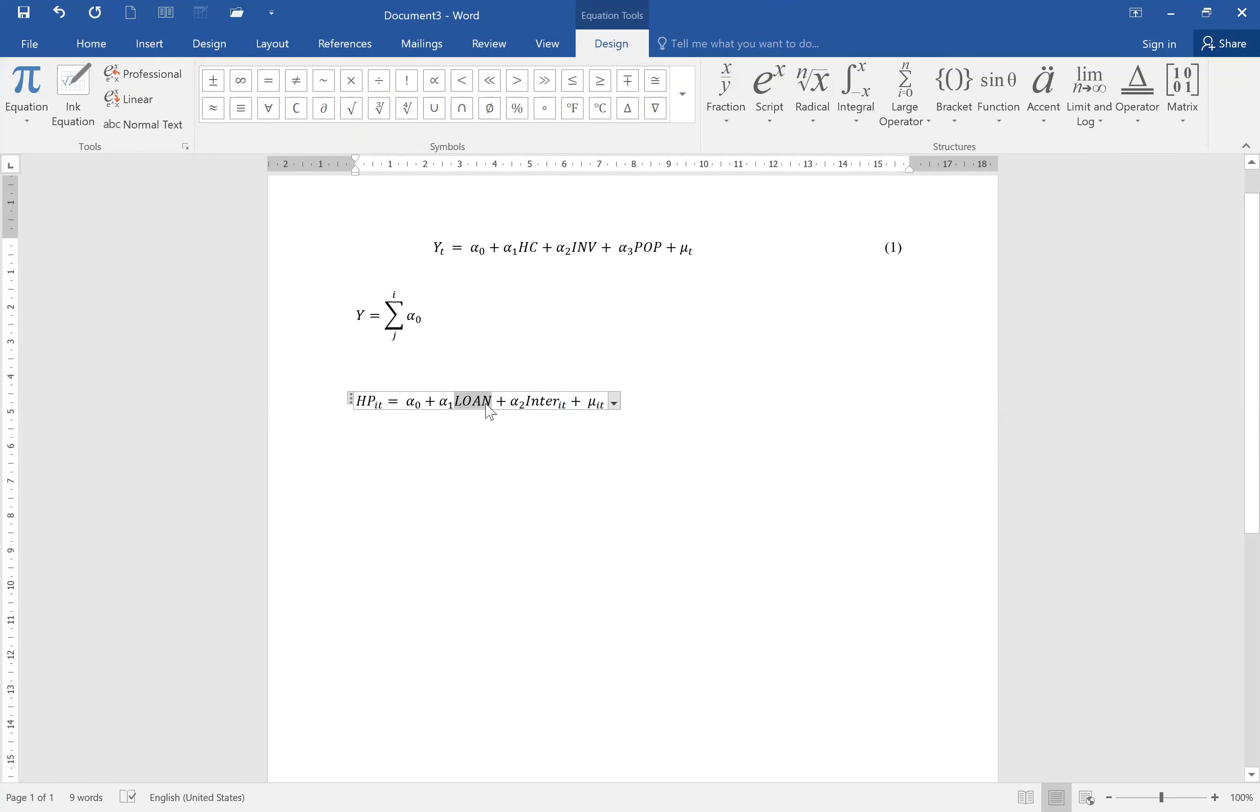
click(780, 97)
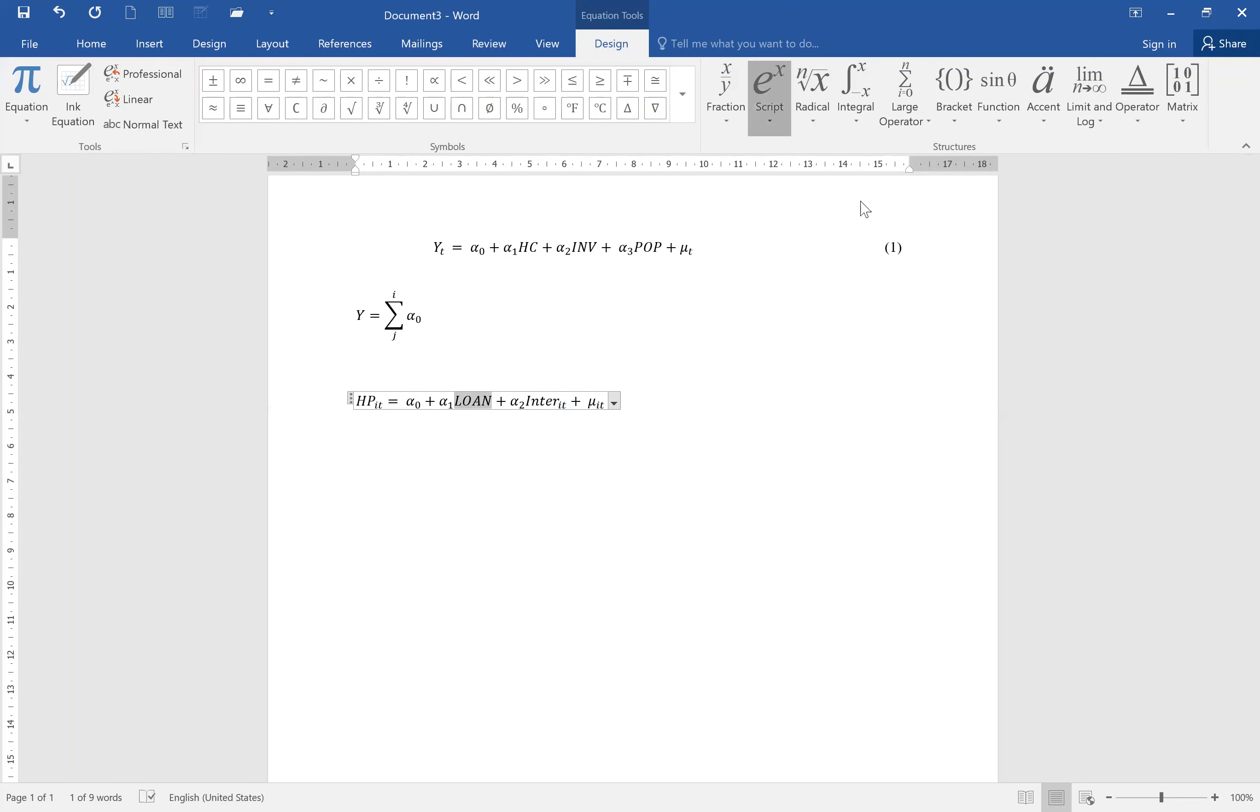
click(498, 406)
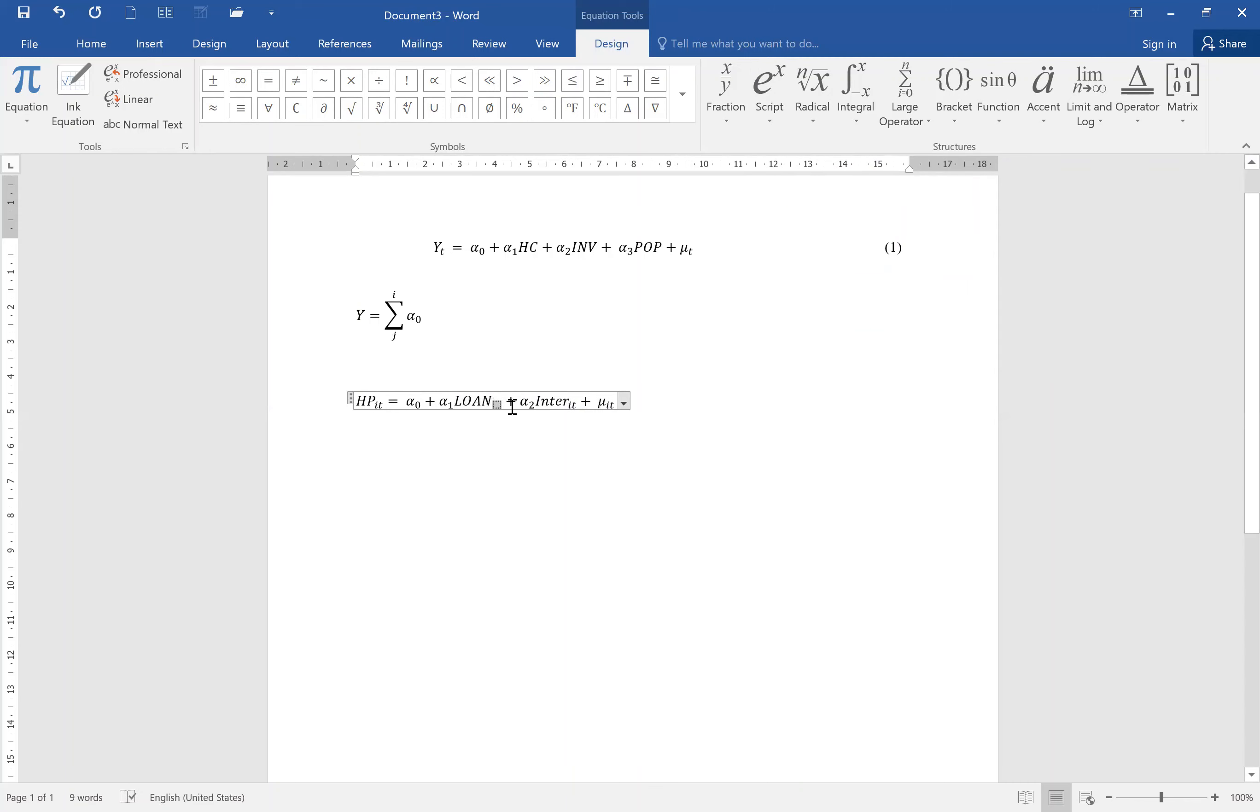
text(it)
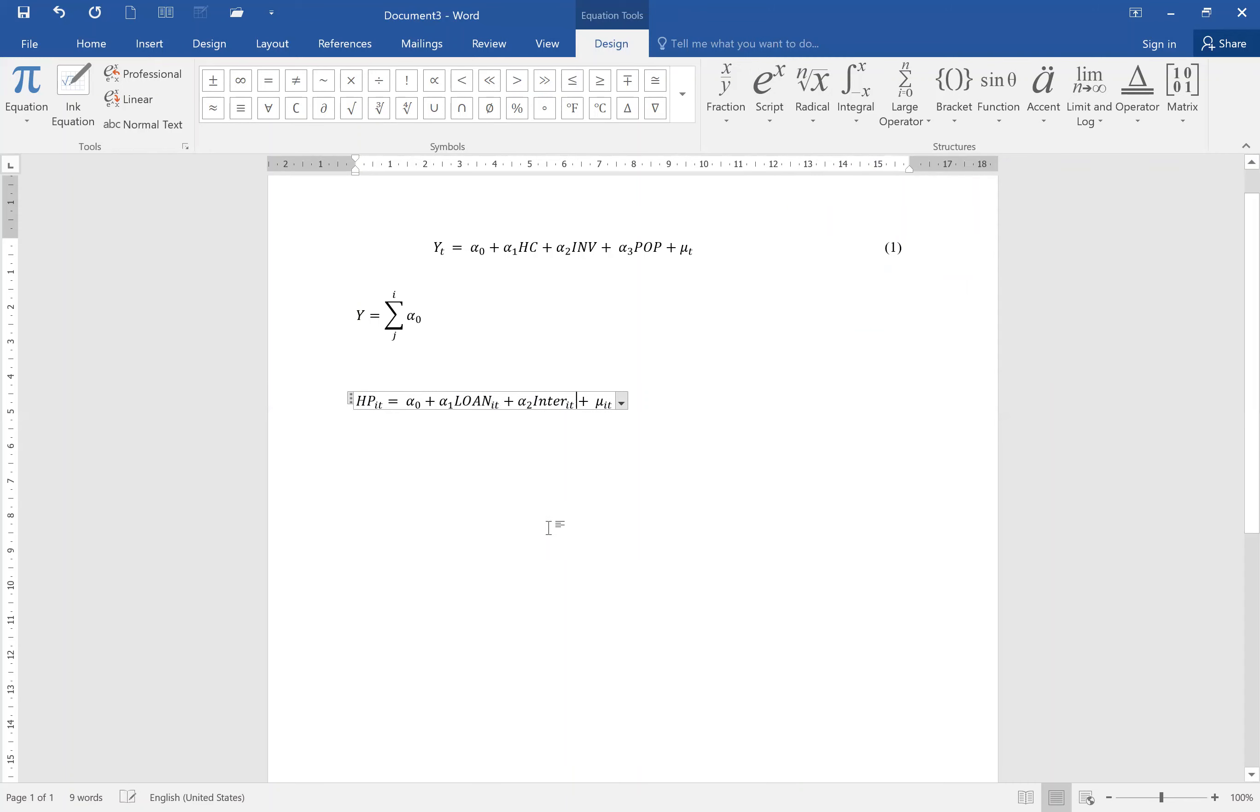
click(815, 413)
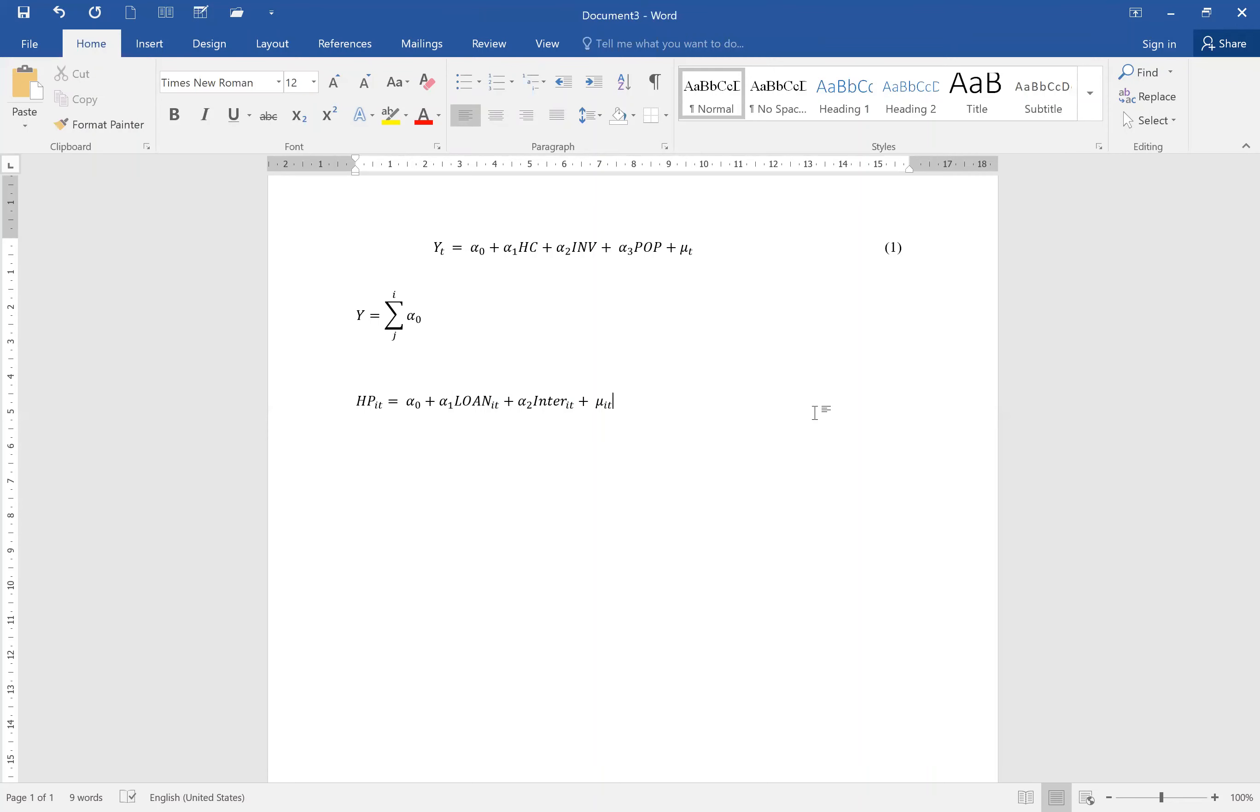
text(H)
key(BackSpace)
text(mdksakasl)
key(BackSpace)
key(BackSpace)
key(BackSpace)
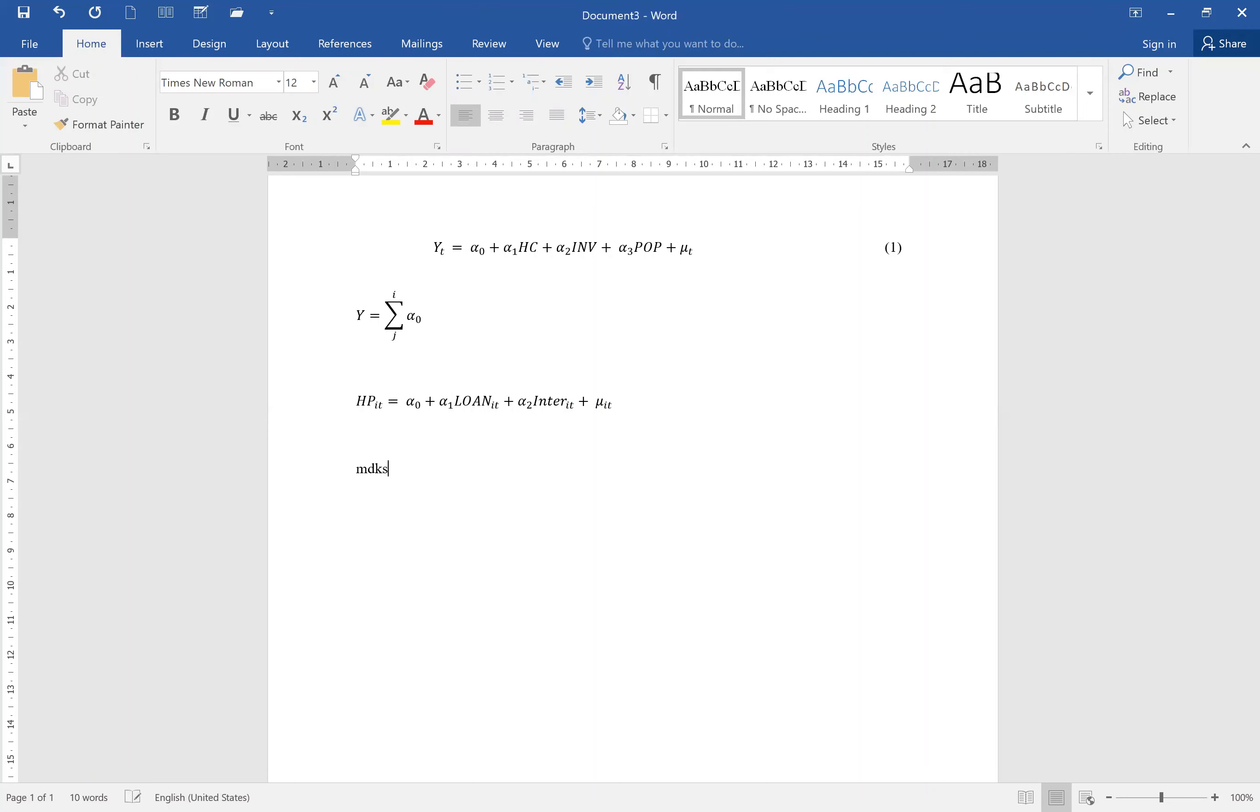
key(BackSpace)
key(BackSpace)
key(BackSpace)
key(BackSpace)
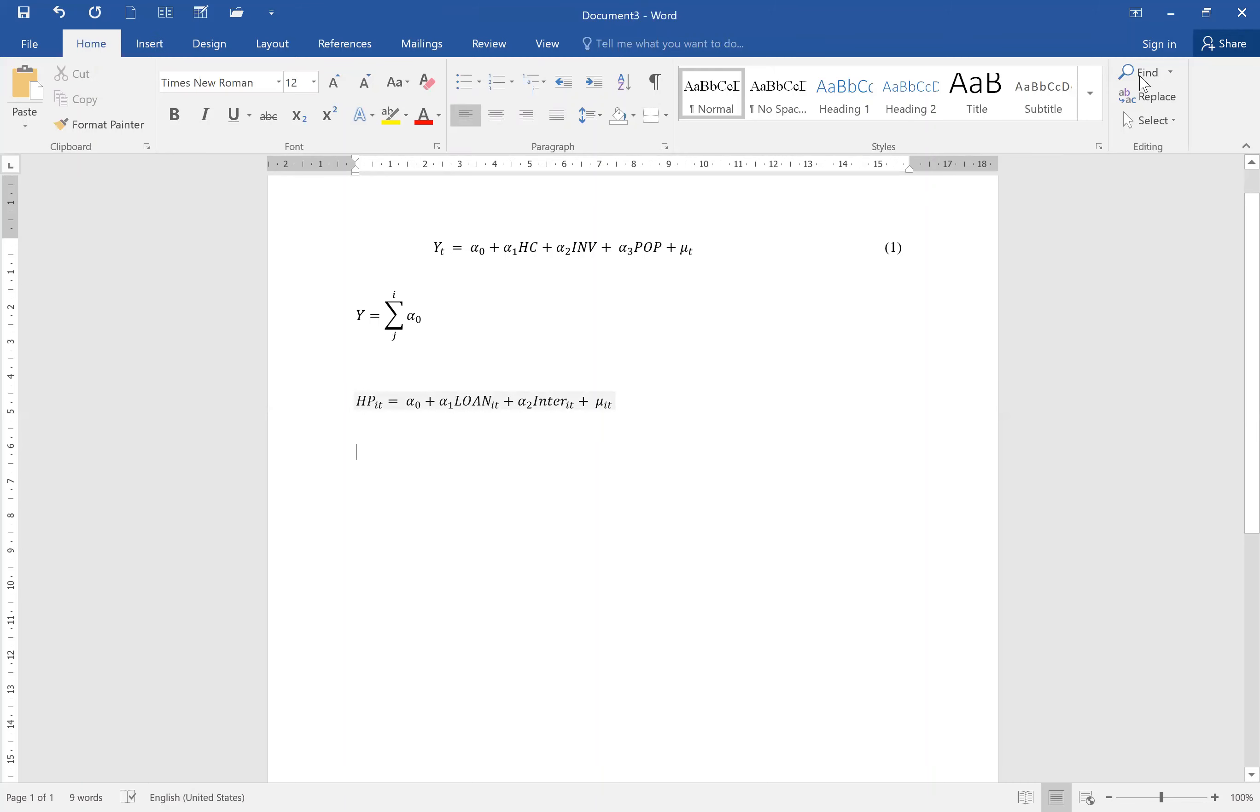
Insert a new equation on the line below the panel regression and open the Limit and Log structures.
scroll(1139, 77, down, 1)
click(1053, 72)
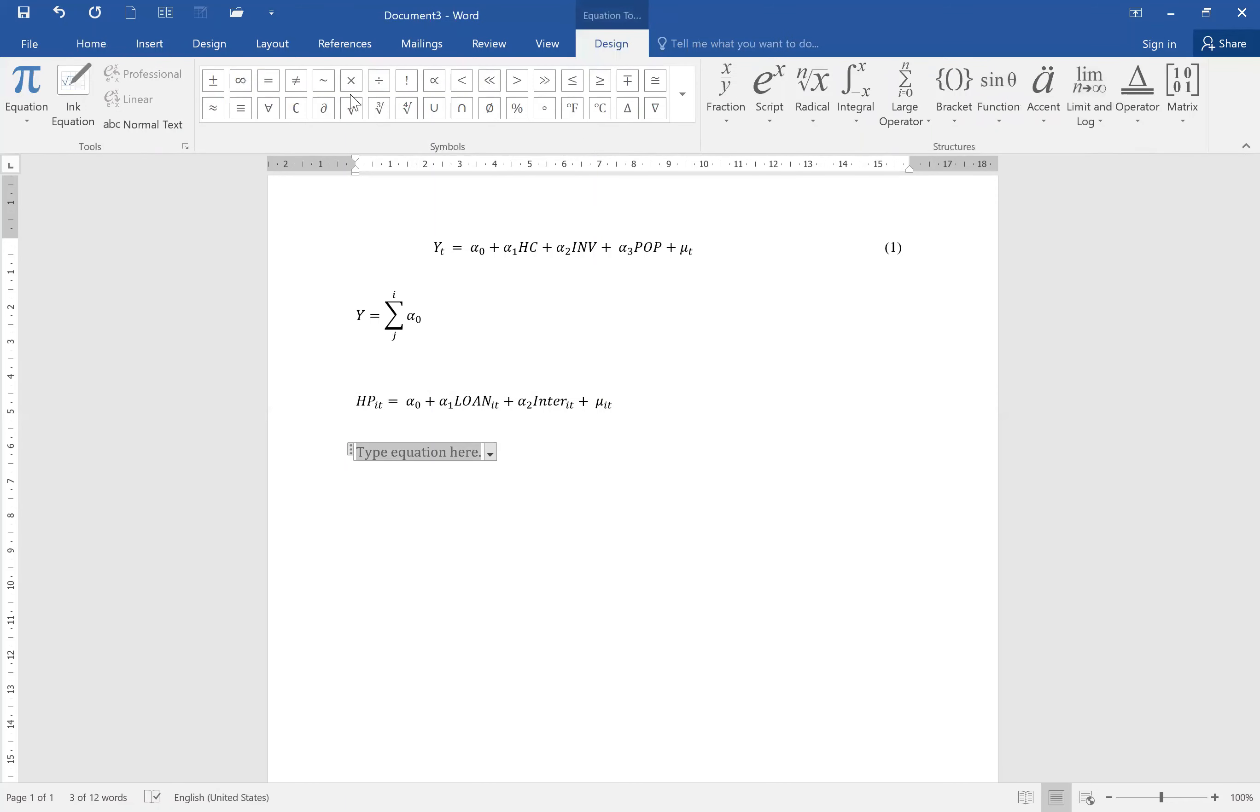
click(682, 106)
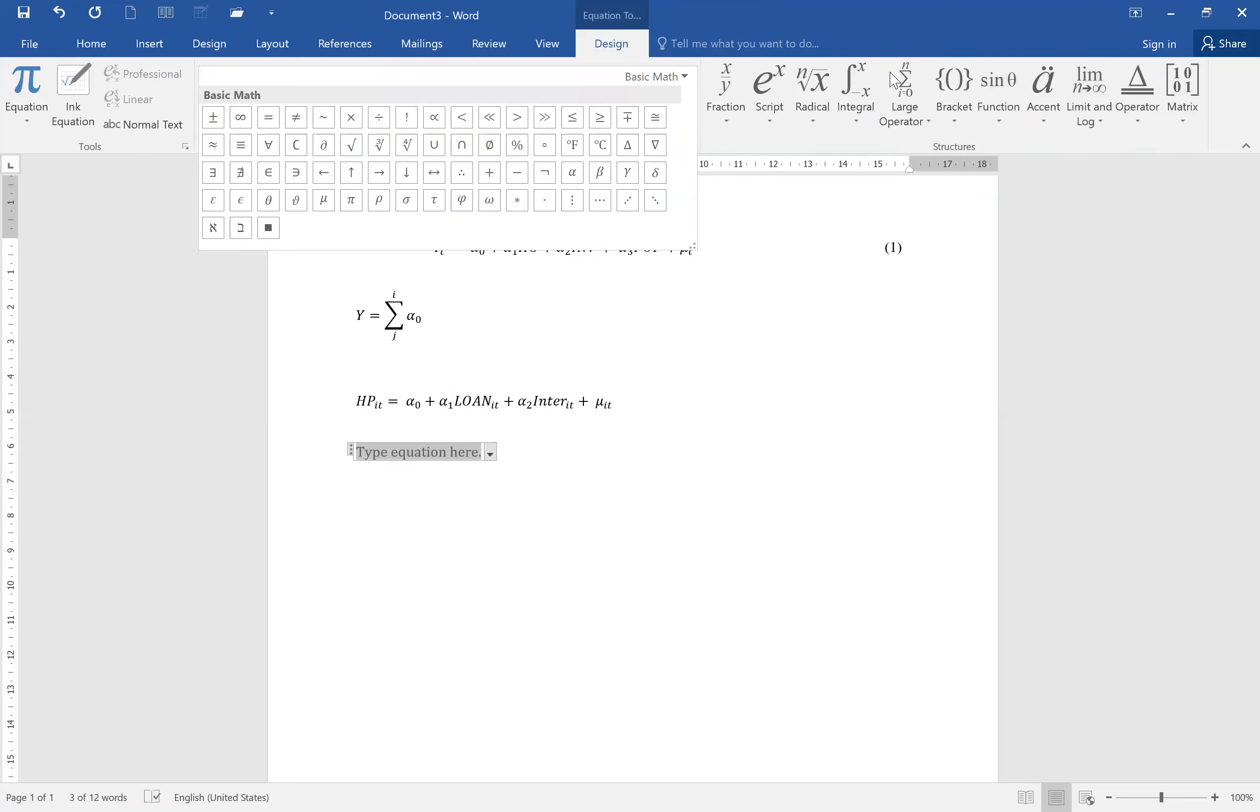
click(1089, 85)
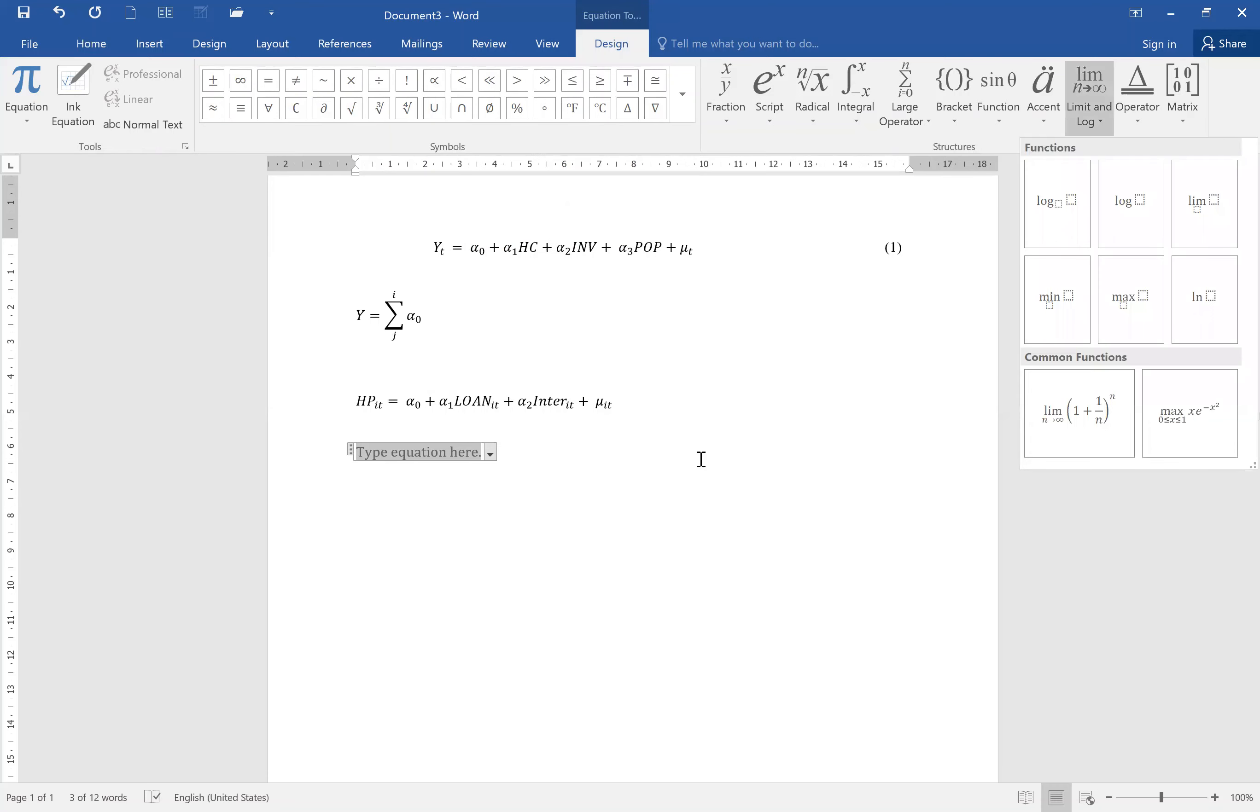